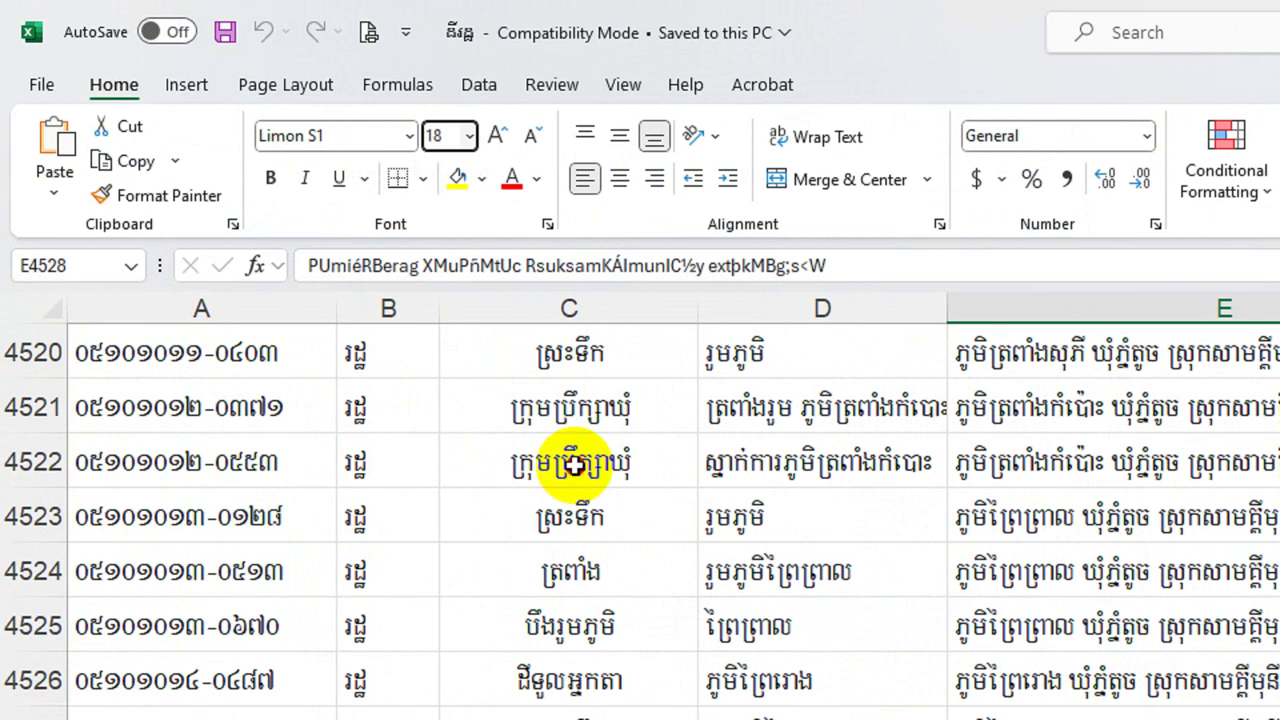
Clear the stray value in cell K3 of the rep_stateLandAddress1 (2) sheet.
left_click(572, 398)
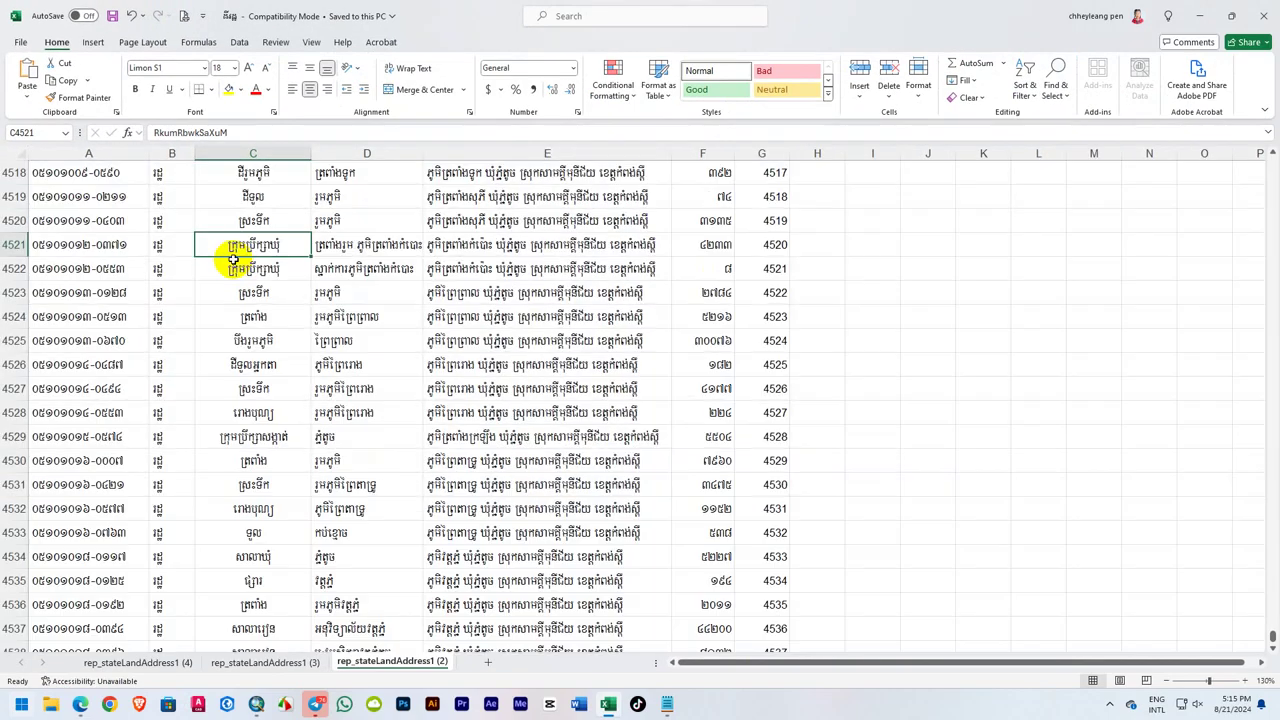
scroll(258, 332, "up", 4)
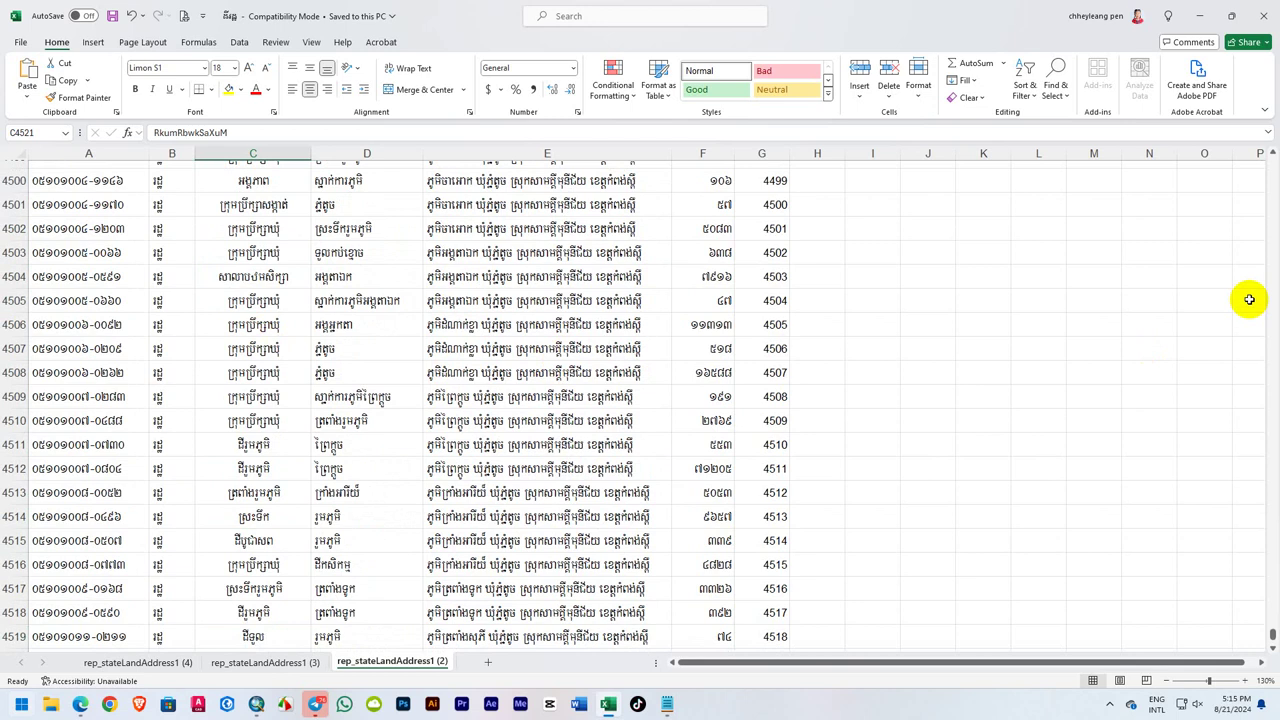
left_click_drag(1271, 634, 1272, 153)
left_click(57, 208)
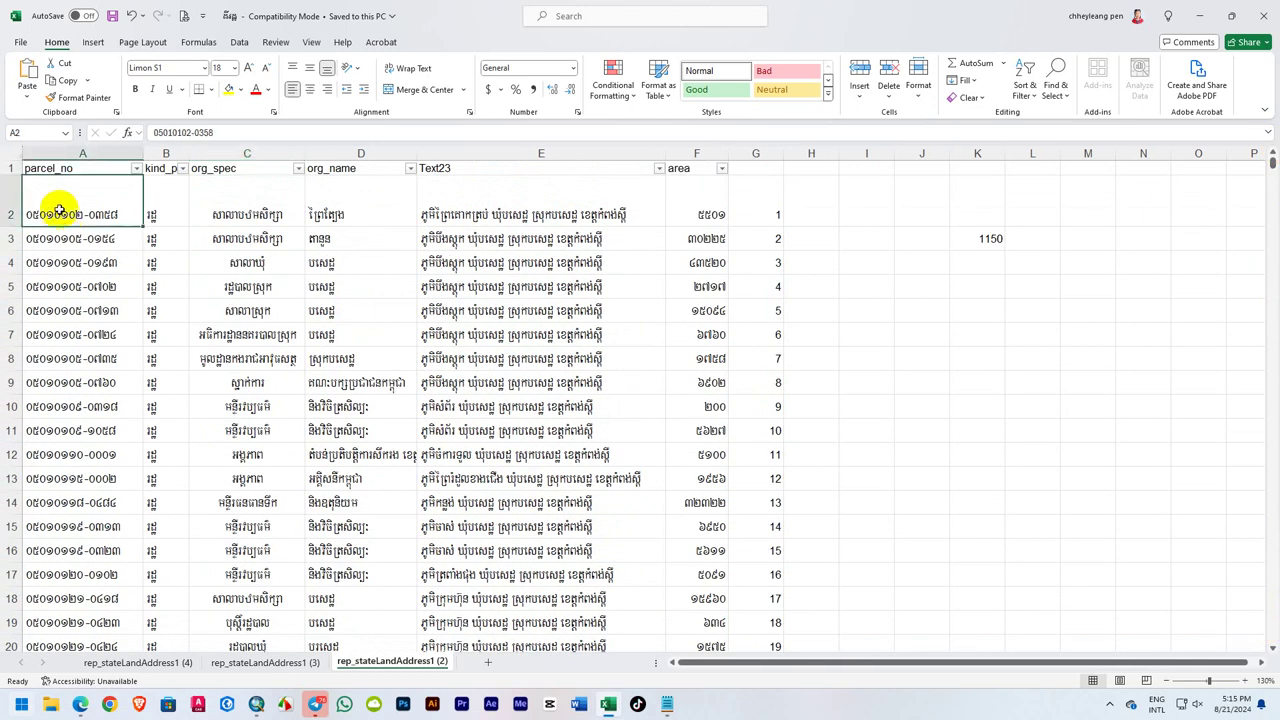
left_click_drag(57, 217, 723, 488)
left_click(697, 550)
left_click(985, 242)
key("Delete")
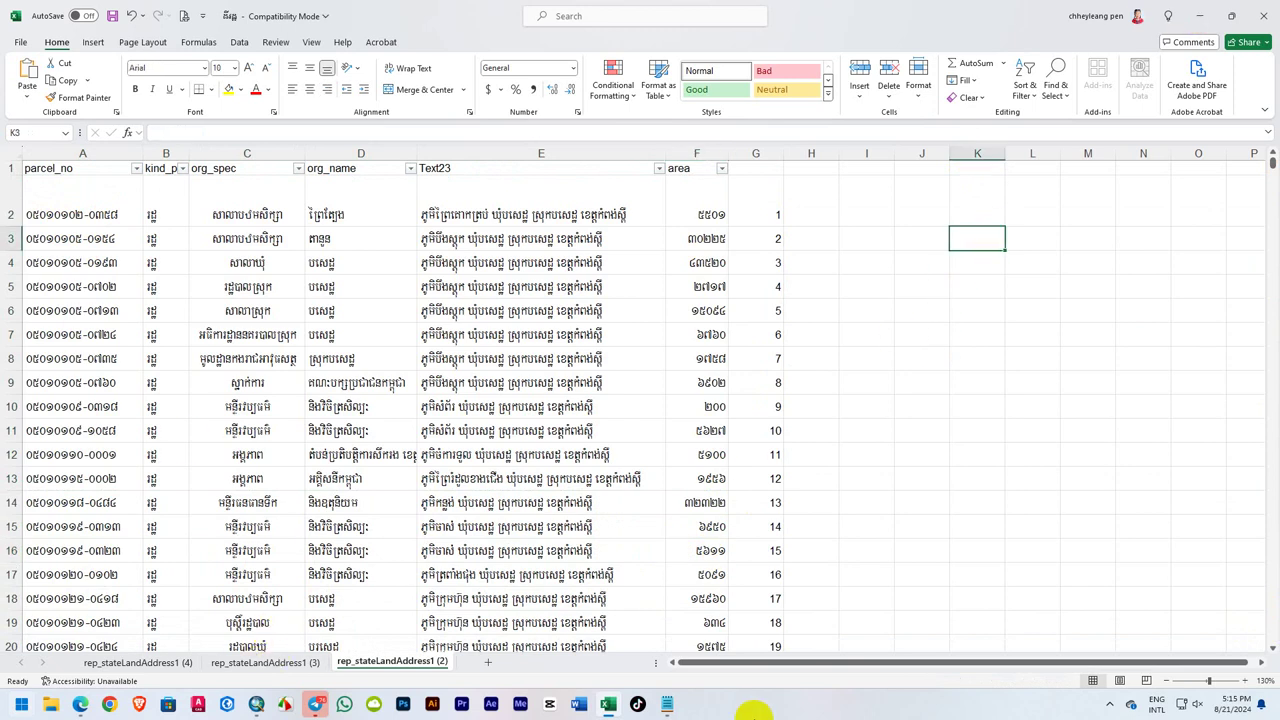
left_click(666, 704)
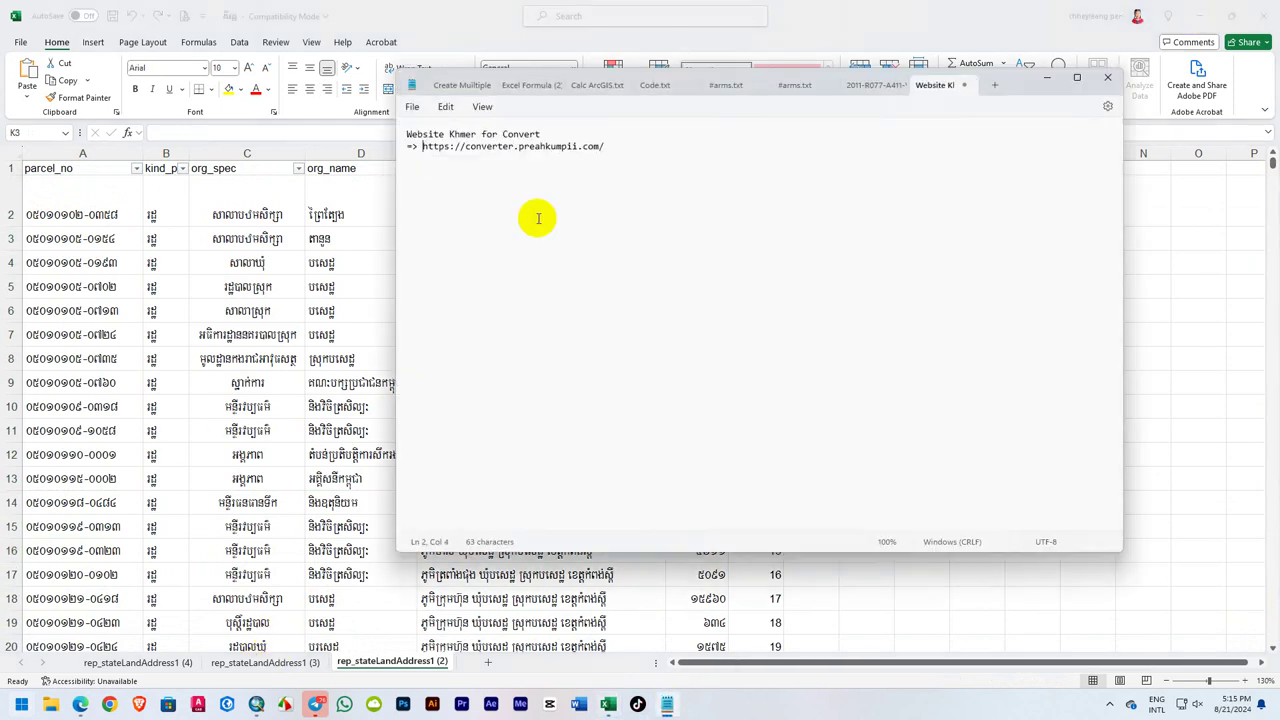
left_click(634, 149, "shift")
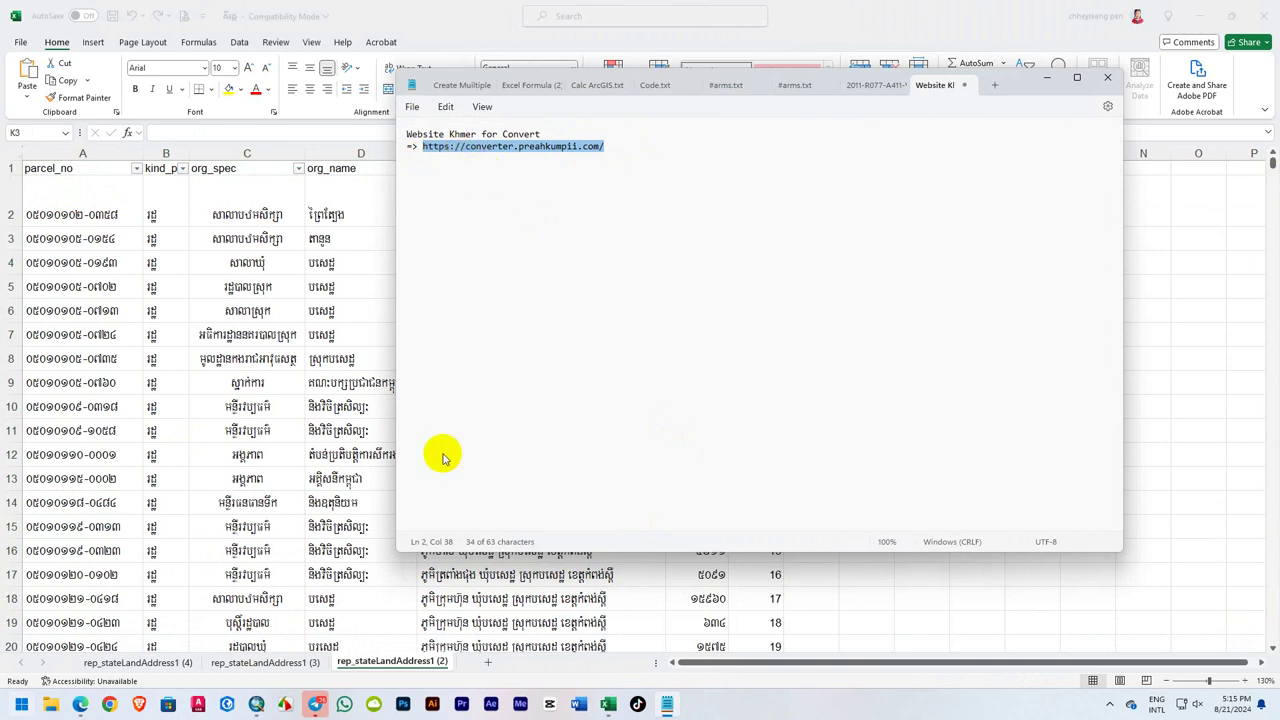
left_click(83, 706)
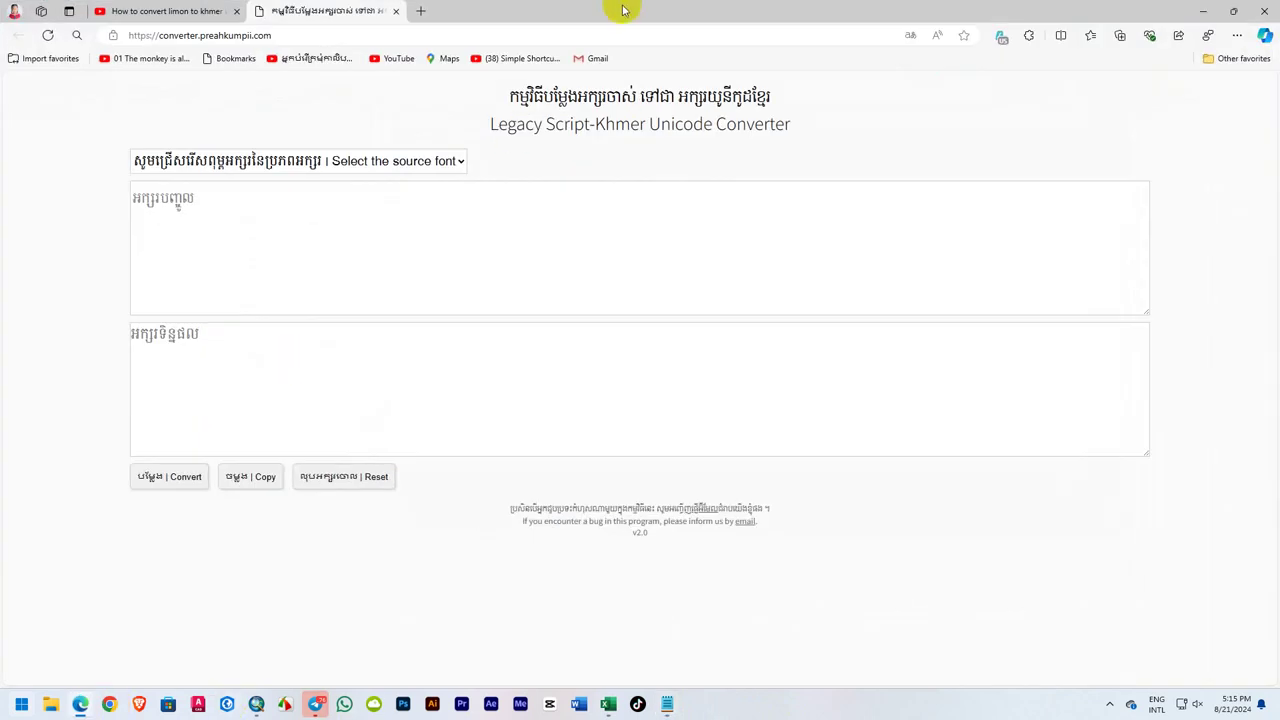
left_click(425, 11)
right_click(425, 41)
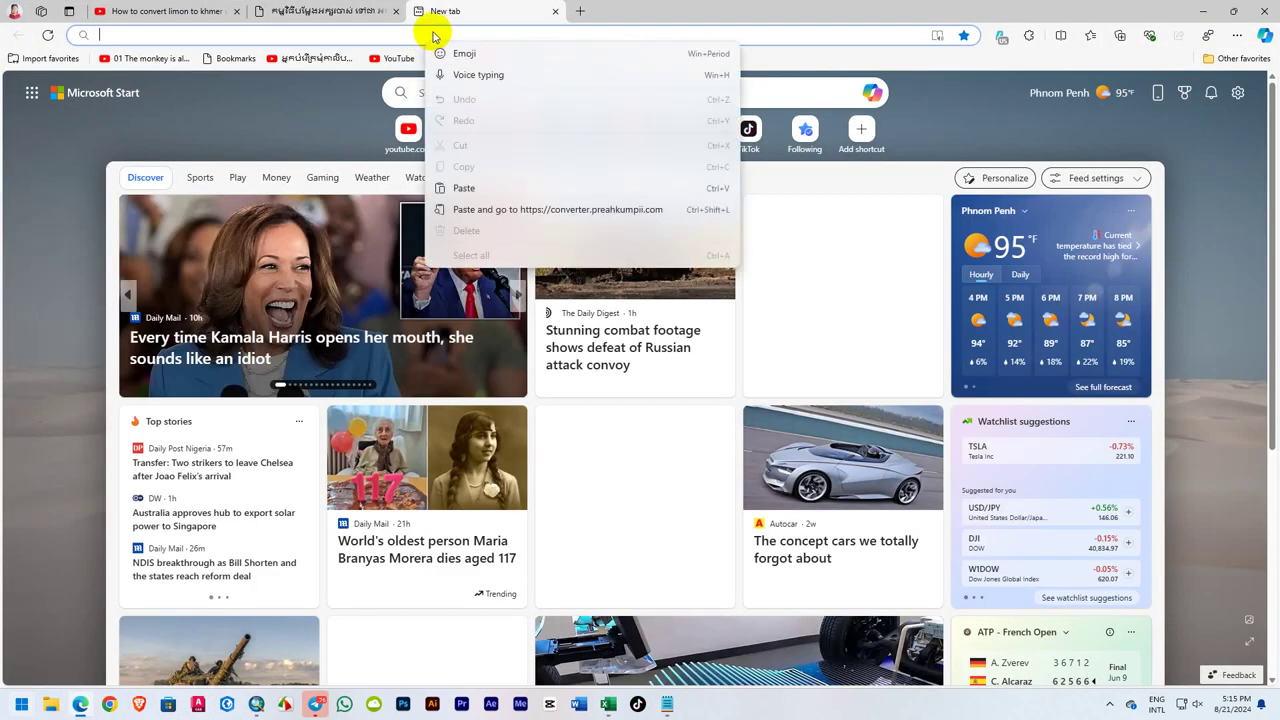
left_click(512, 207)
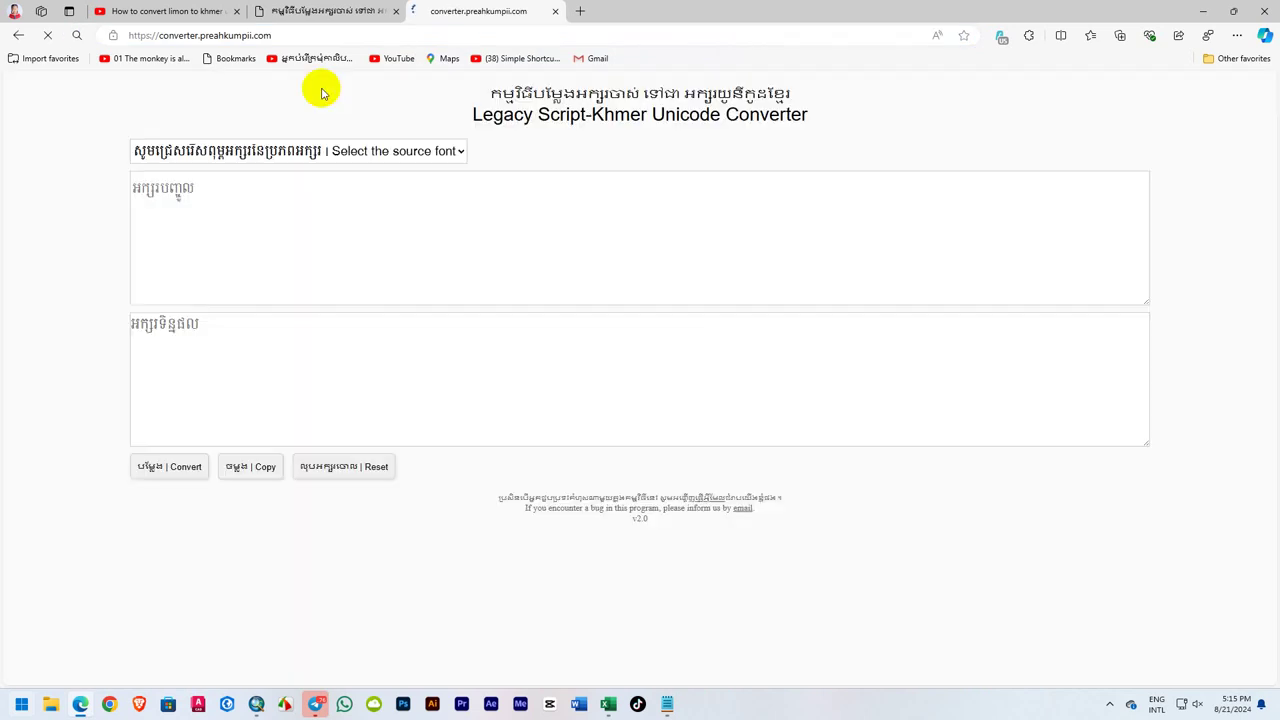
left_click(278, 210)
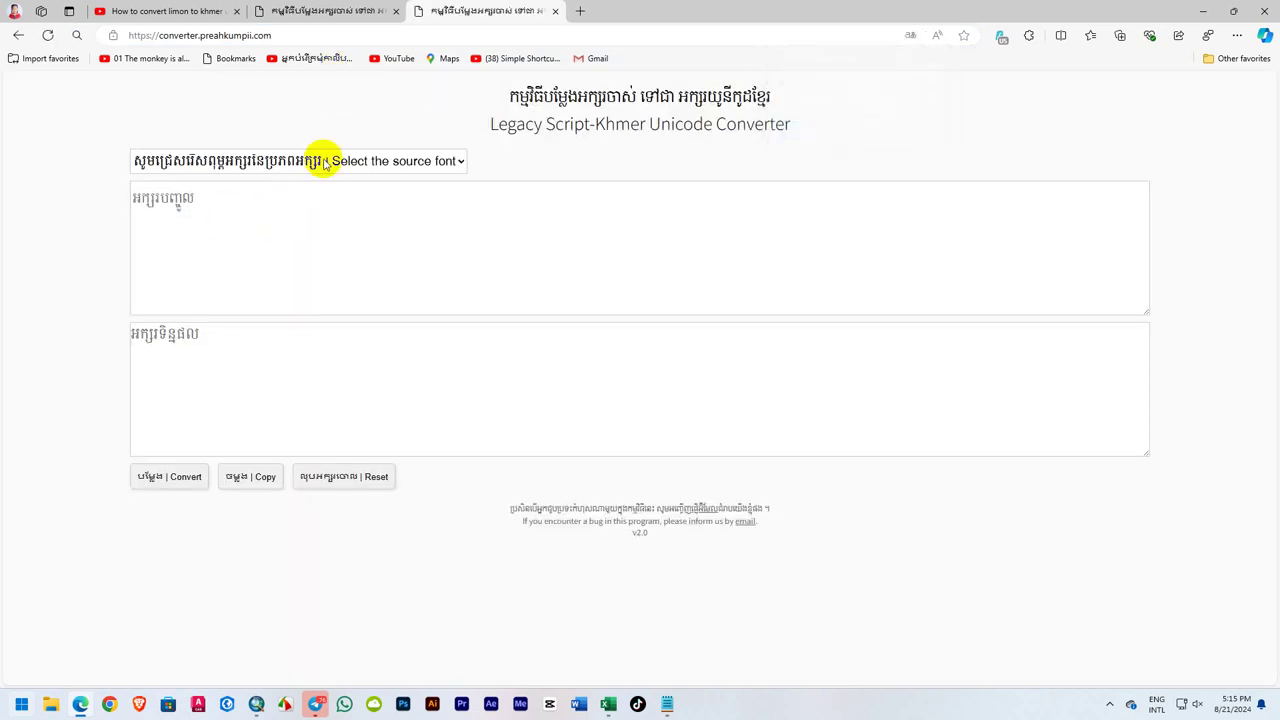
left_click(273, 36)
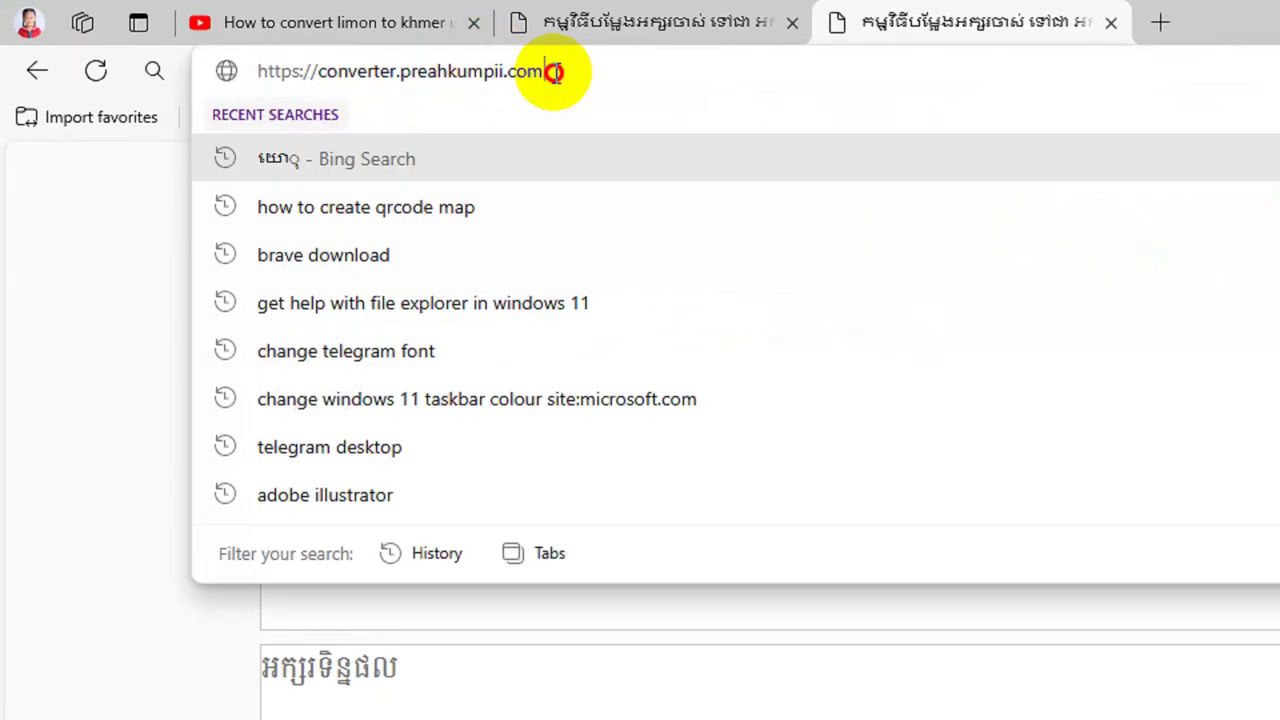
left_click_drag(459, 70, 163, 80)
left_click(560, 60)
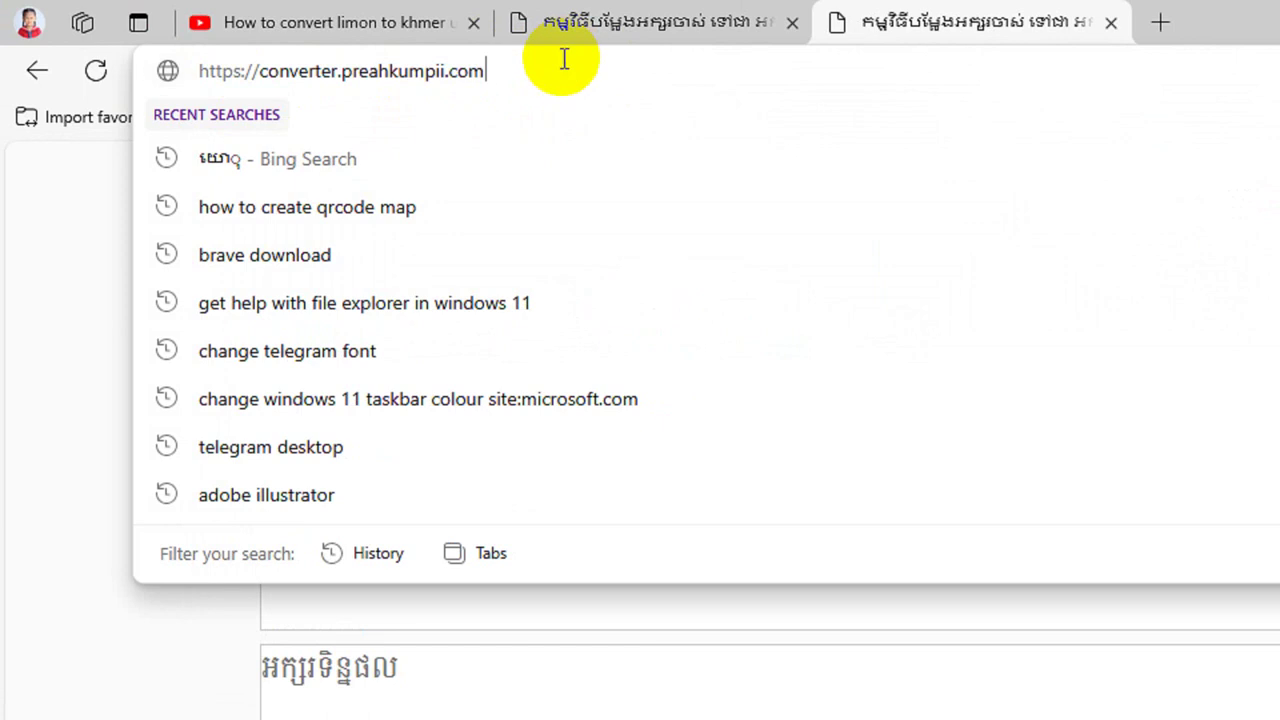
left_click(50, 346)
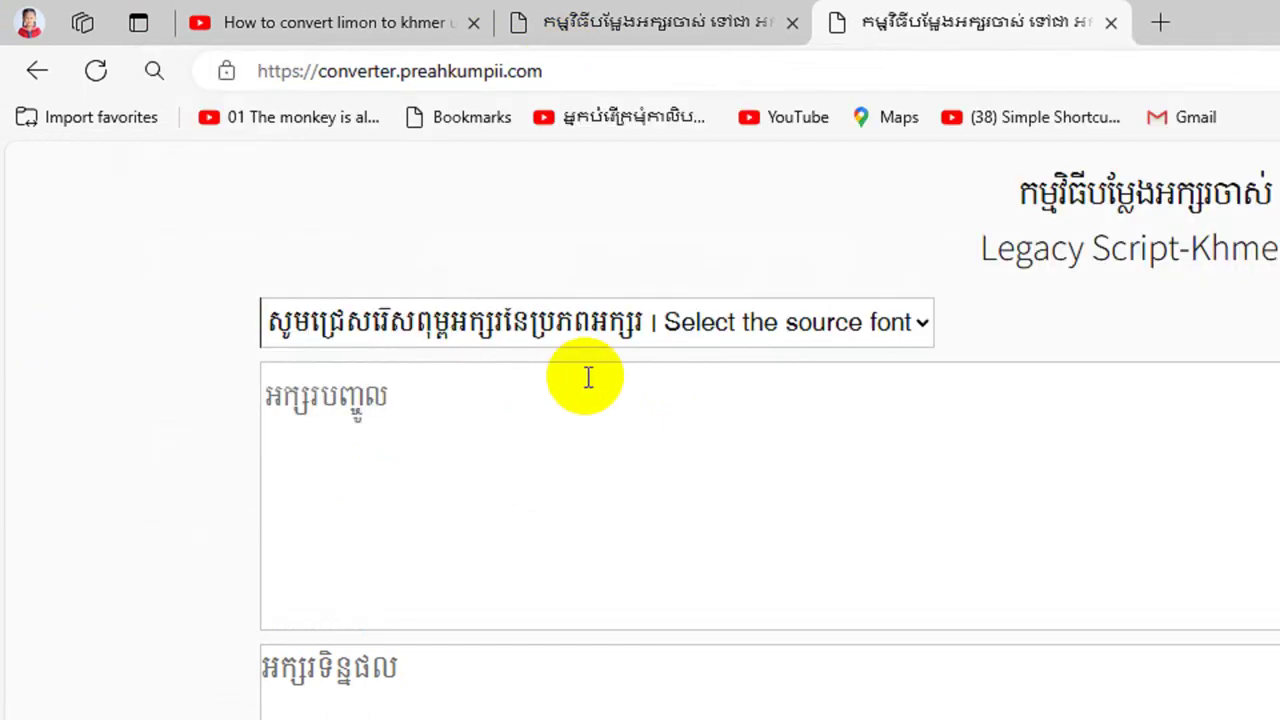
Set the source font of the Khmer Unicode converter to Limon.
left_click(883, 320)
left_click(356, 479)
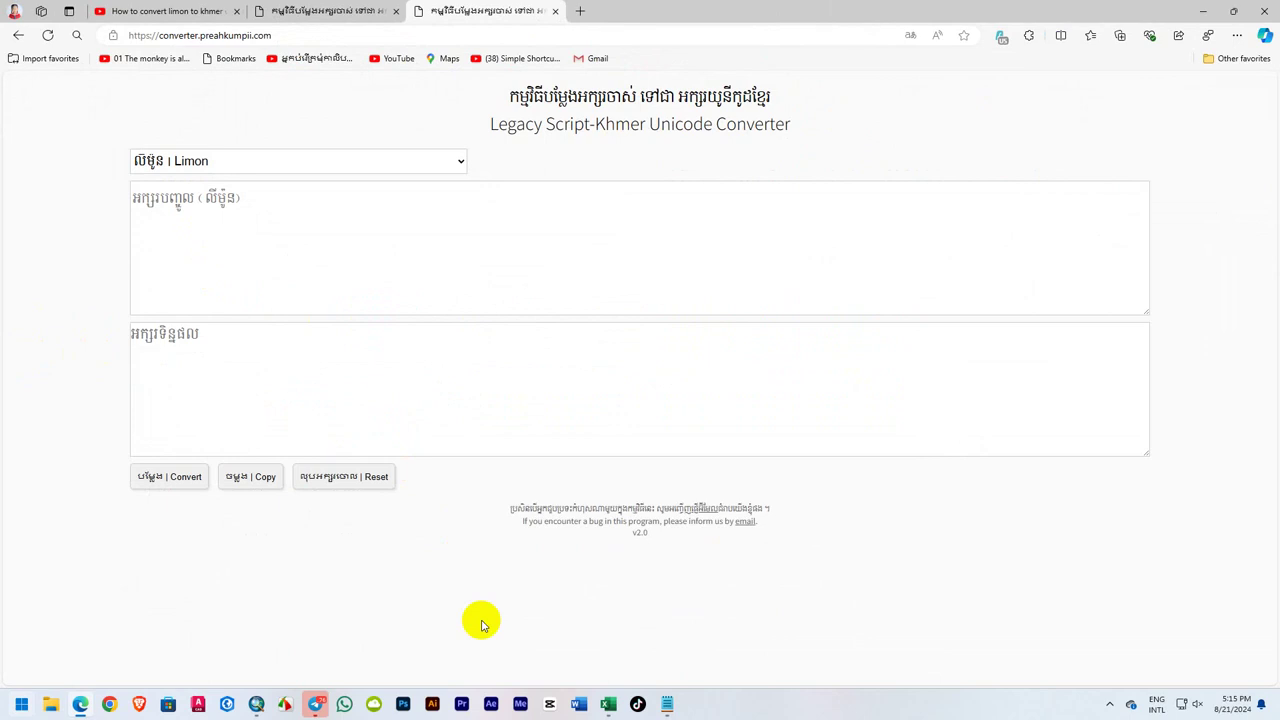
Switch to Excel and copy the data range A2:G4542 of the rep_stateLandAddress1 (2) sheet.
left_click(607, 706)
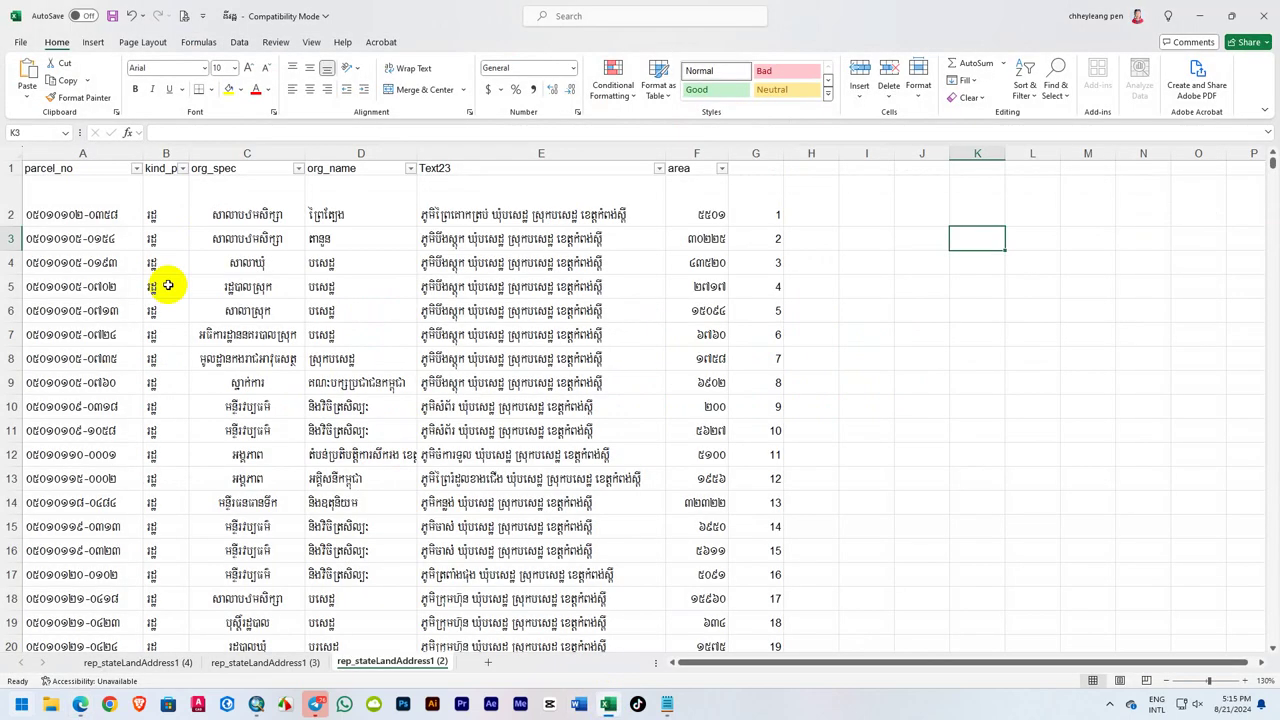
left_click(46, 212)
key("ctrl+shift+Right")
key("ctrl+shift+Down")
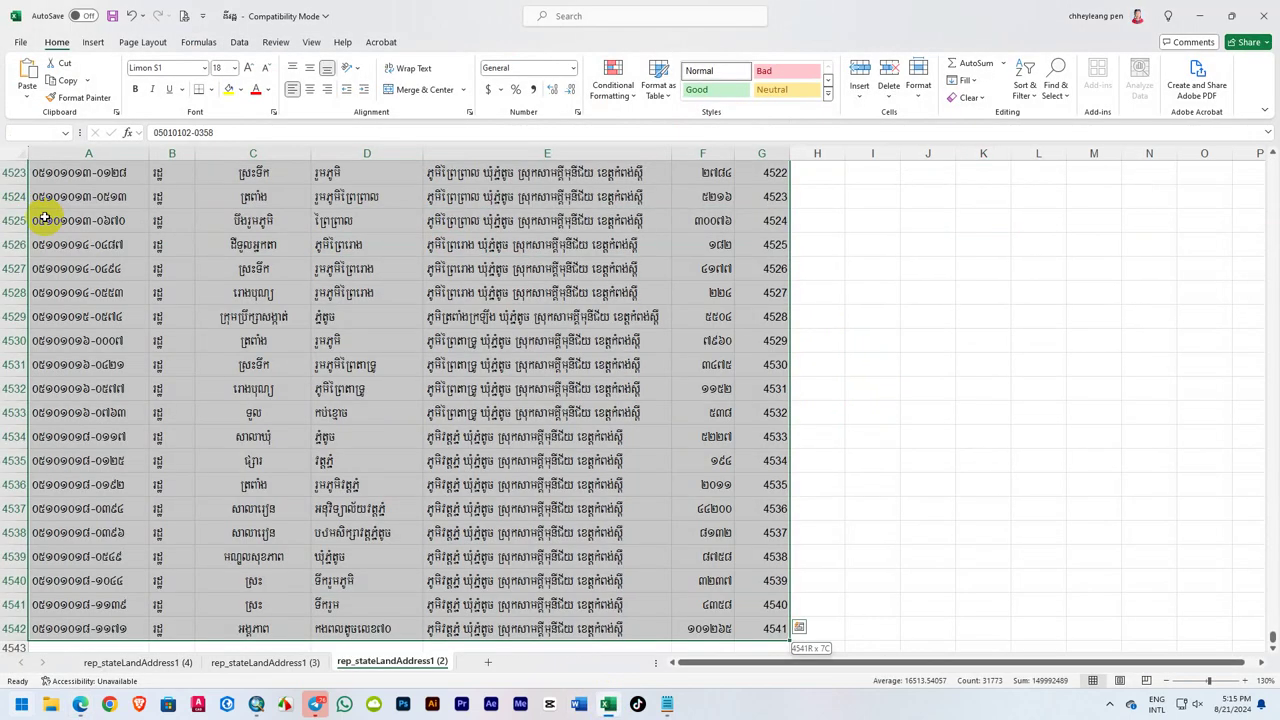
scroll(447, 410, "down", 1)
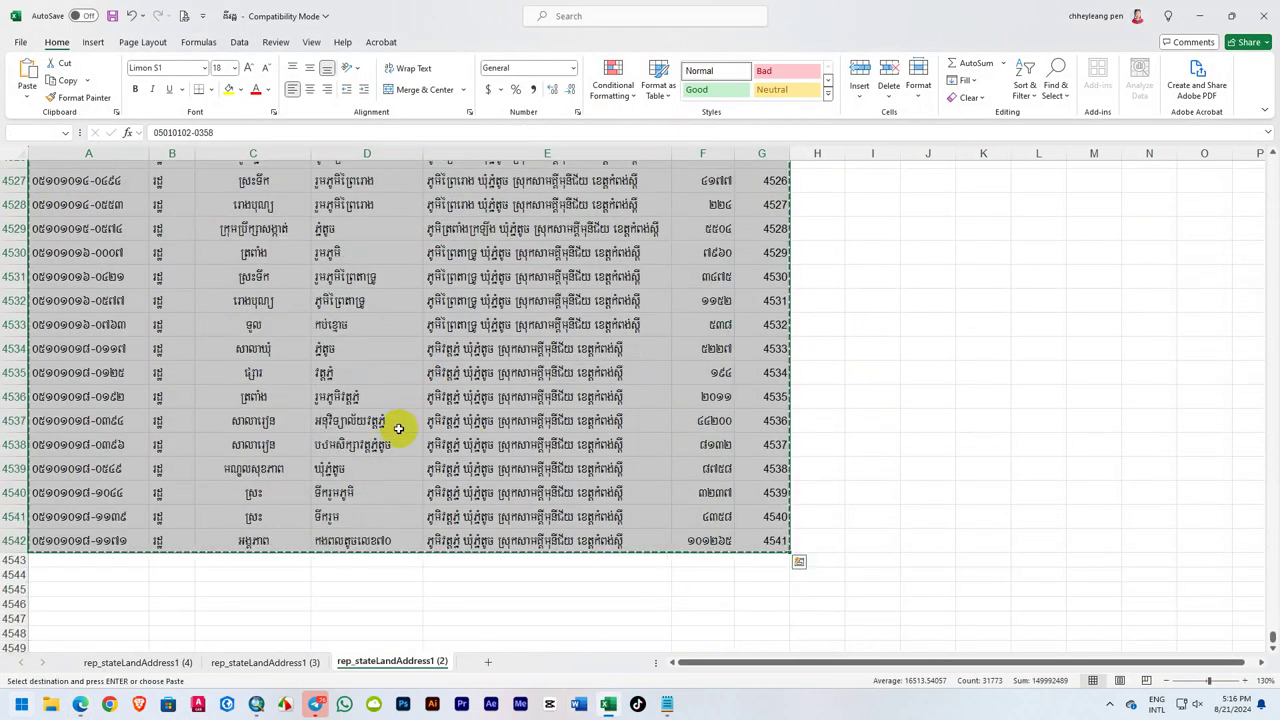
key("ctrl+c")
Return to the browser, paste the copied data into the converter's input box and convert it to Khmer Unicode.
key("alt+Tab")
left_click(234, 213)
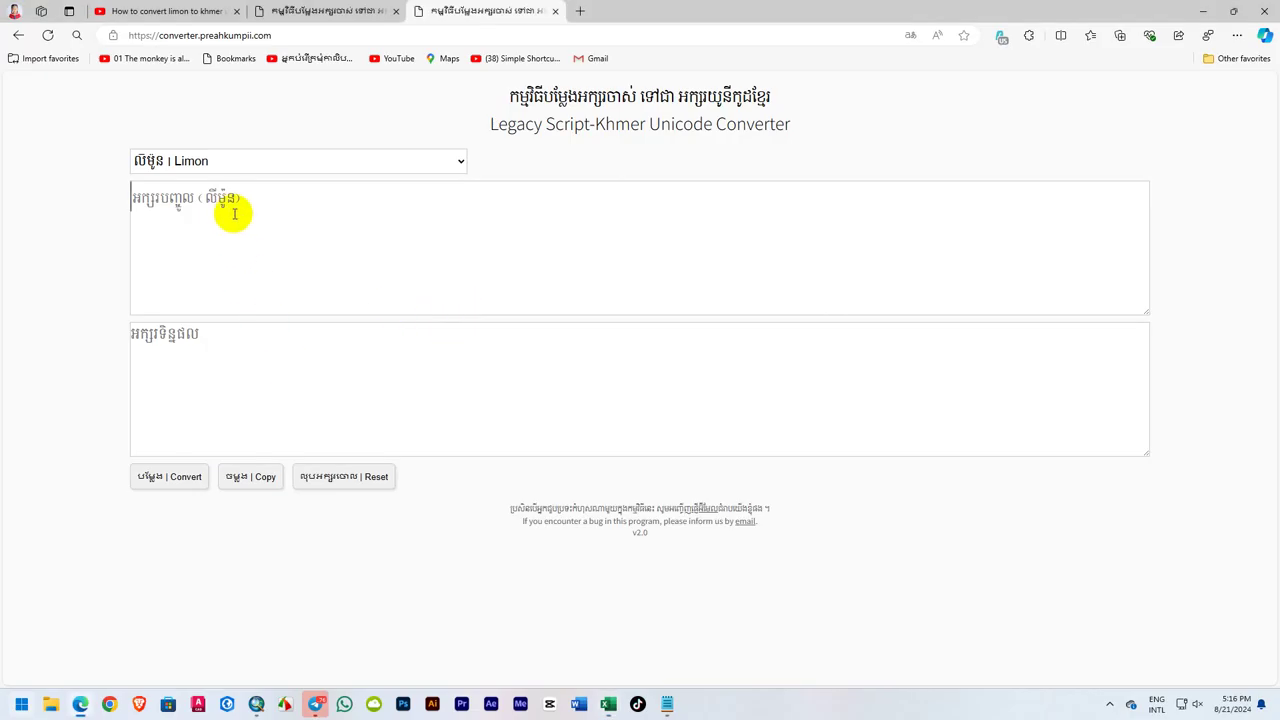
key("ctrl+v")
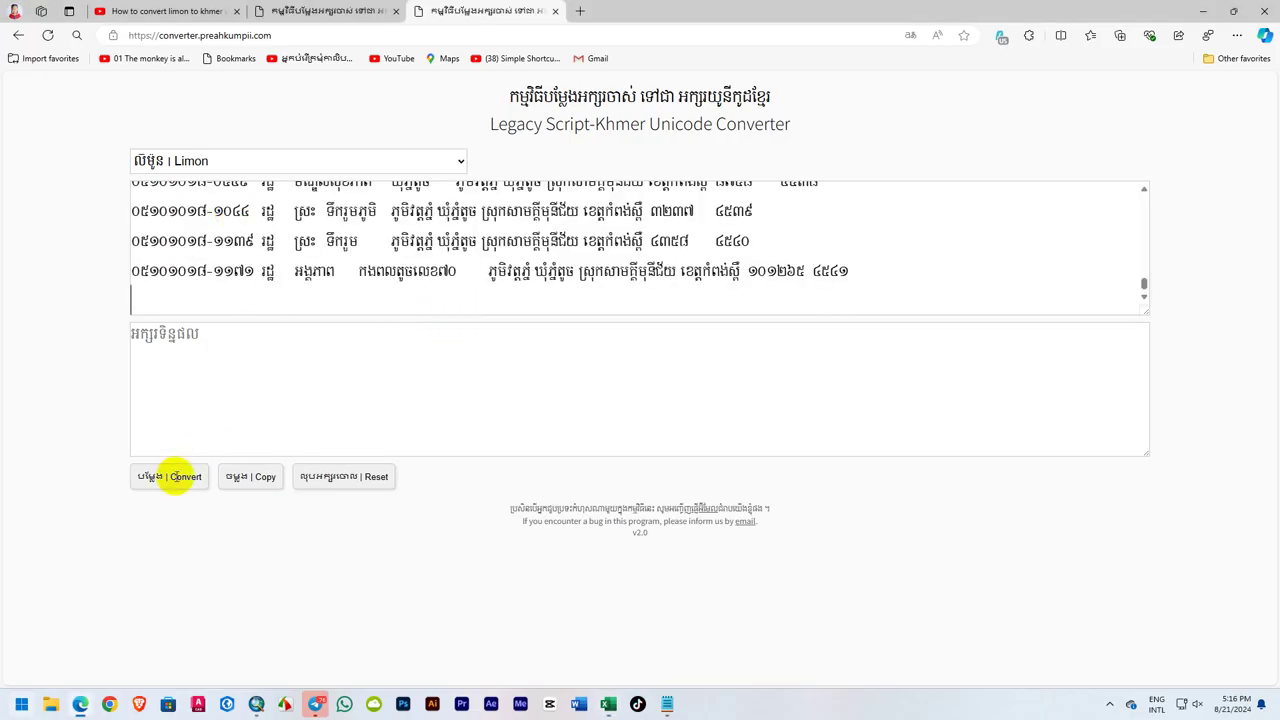
left_click(162, 482)
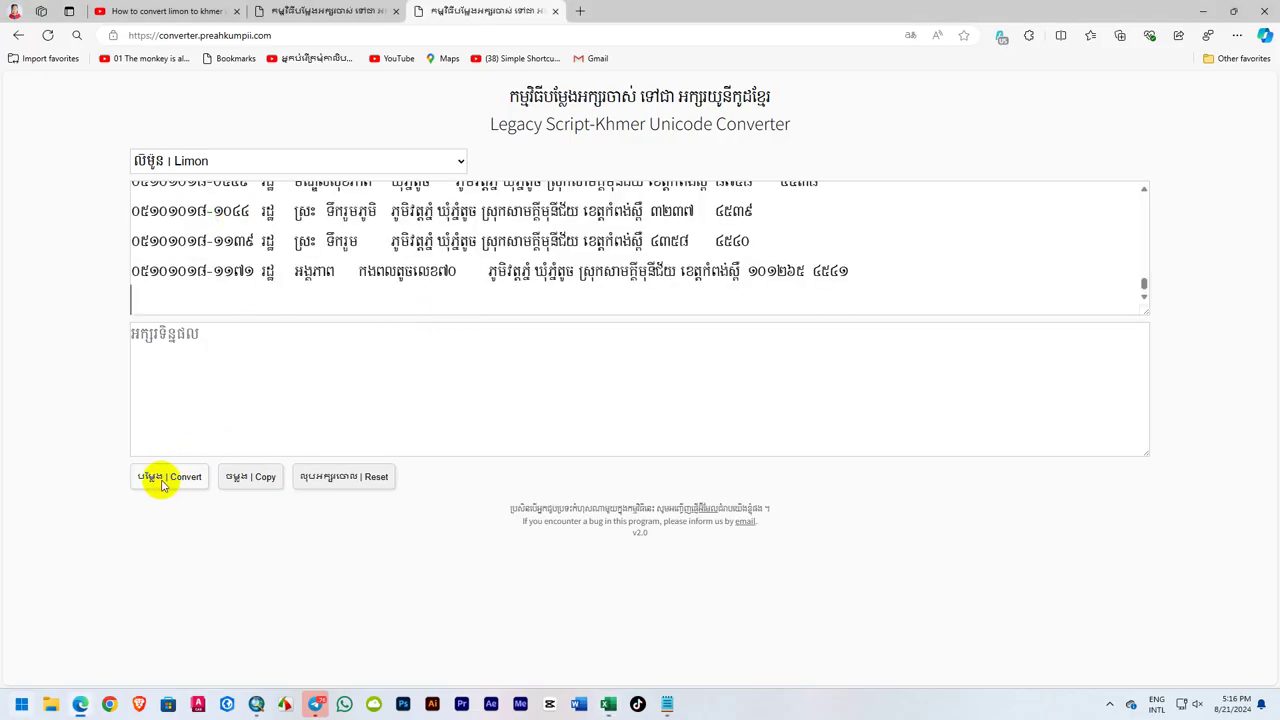
left_click(162, 482)
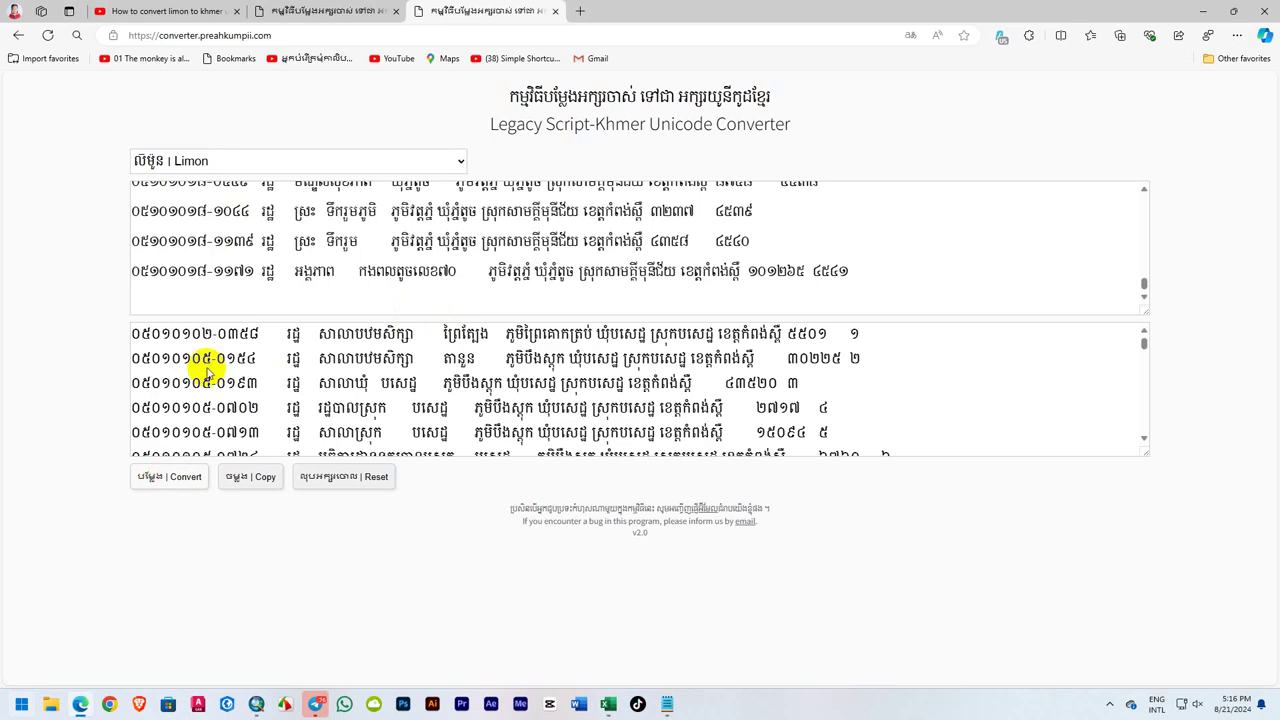
Try to copy the converted text with the converter's Copy function and return to Excel.
left_click(258, 478)
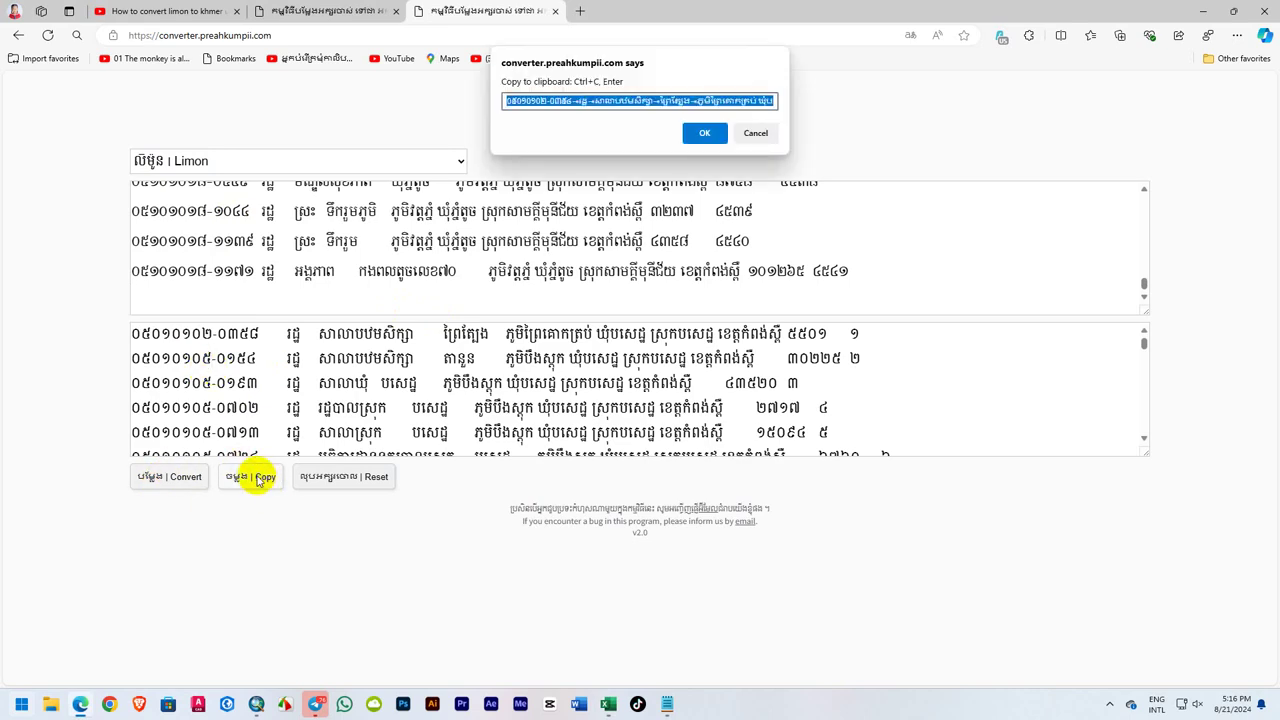
left_click(706, 133)
left_click(1202, 11)
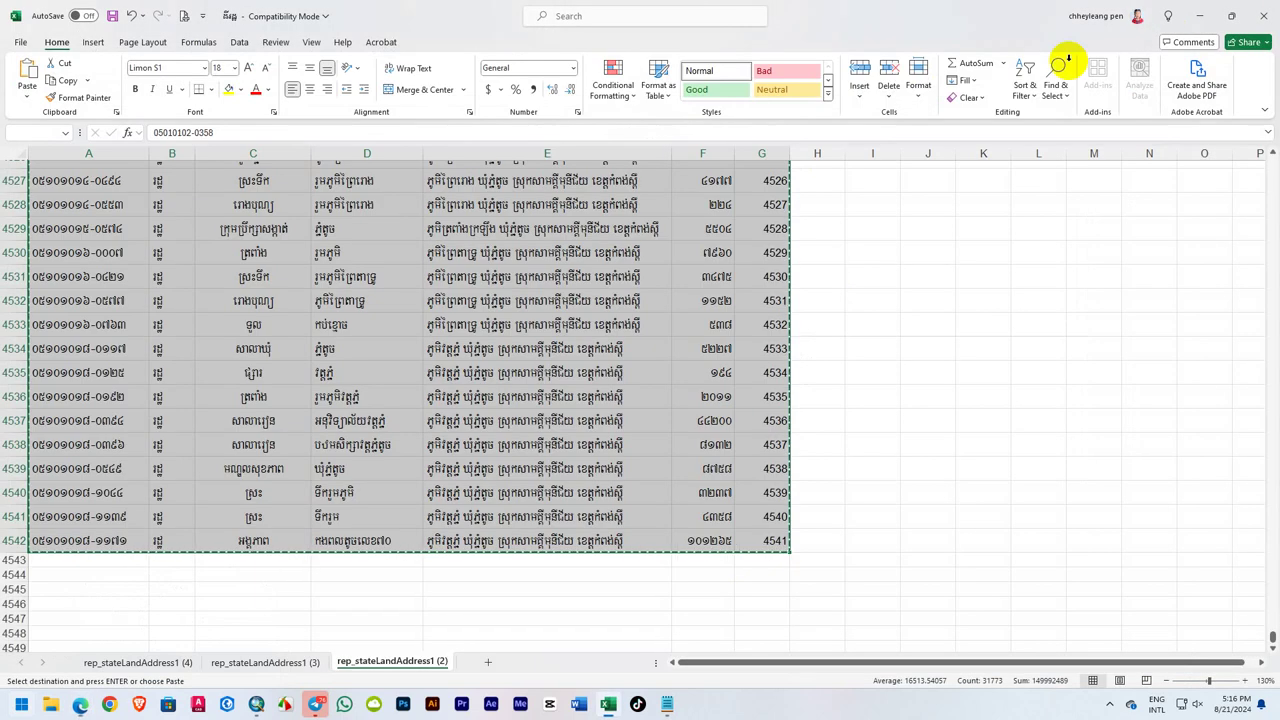
Add a new worksheet to the workbook and paste the clipboard contents starting at cell A2.
left_click(488, 661)
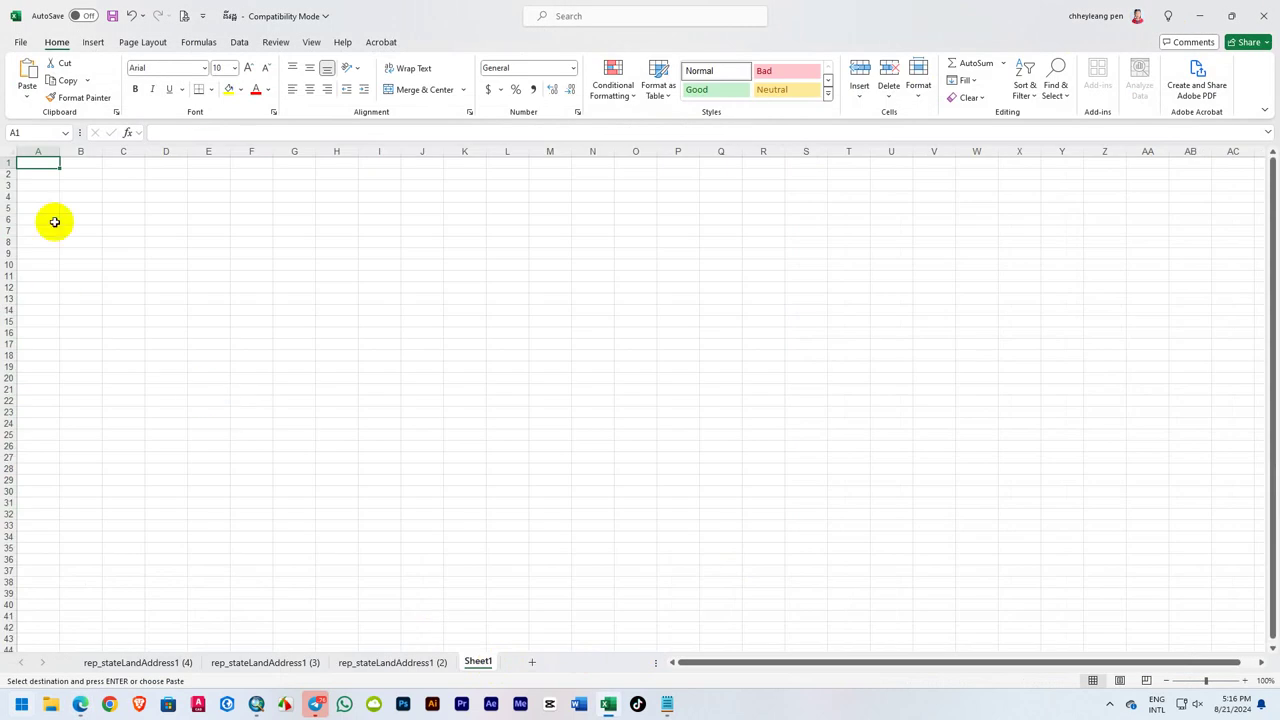
left_click(41, 174)
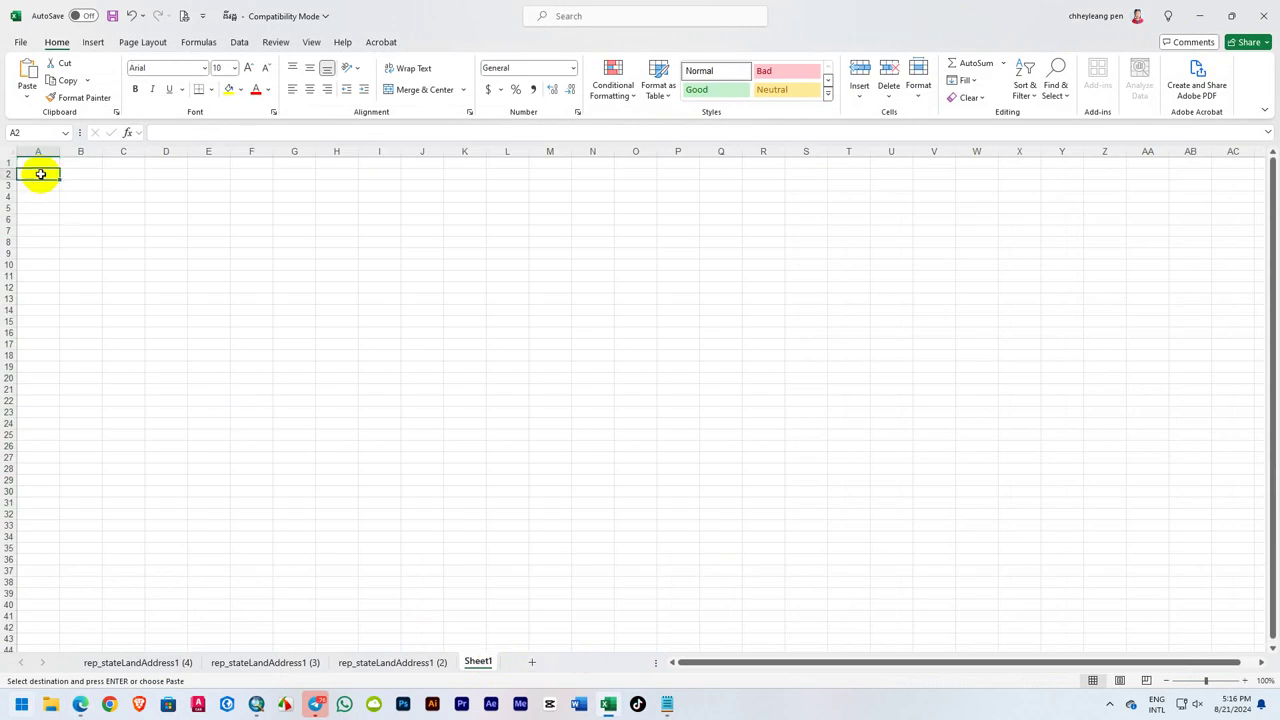
key("ctrl+v")
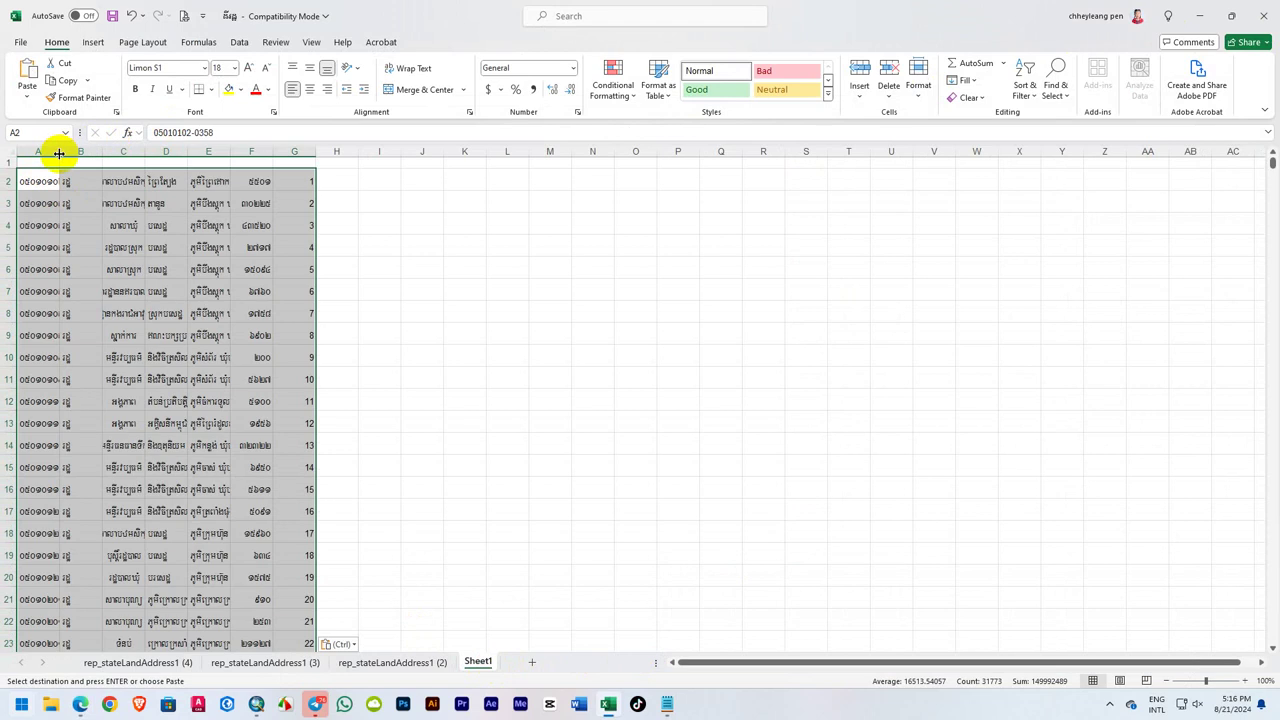
AutoFit the widths of columns A and B and select cell D2 to check its text.
double_click(58, 151)
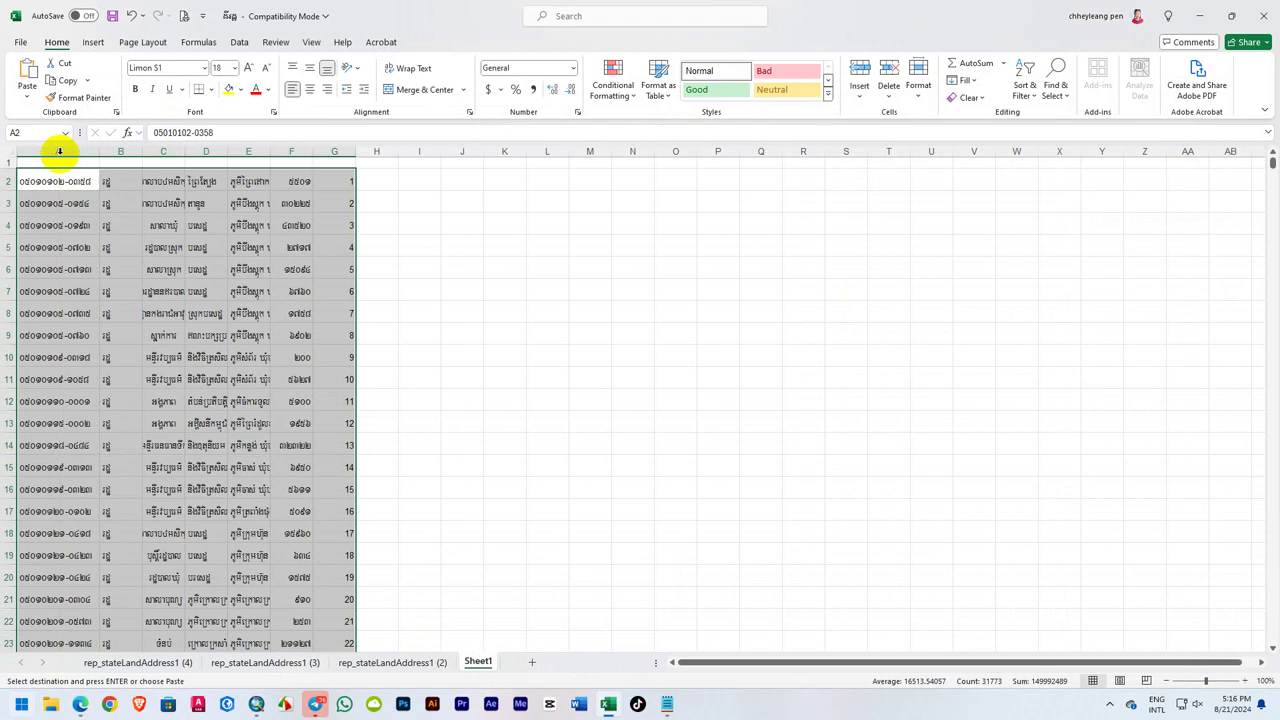
double_click(142, 152)
left_click(172, 183)
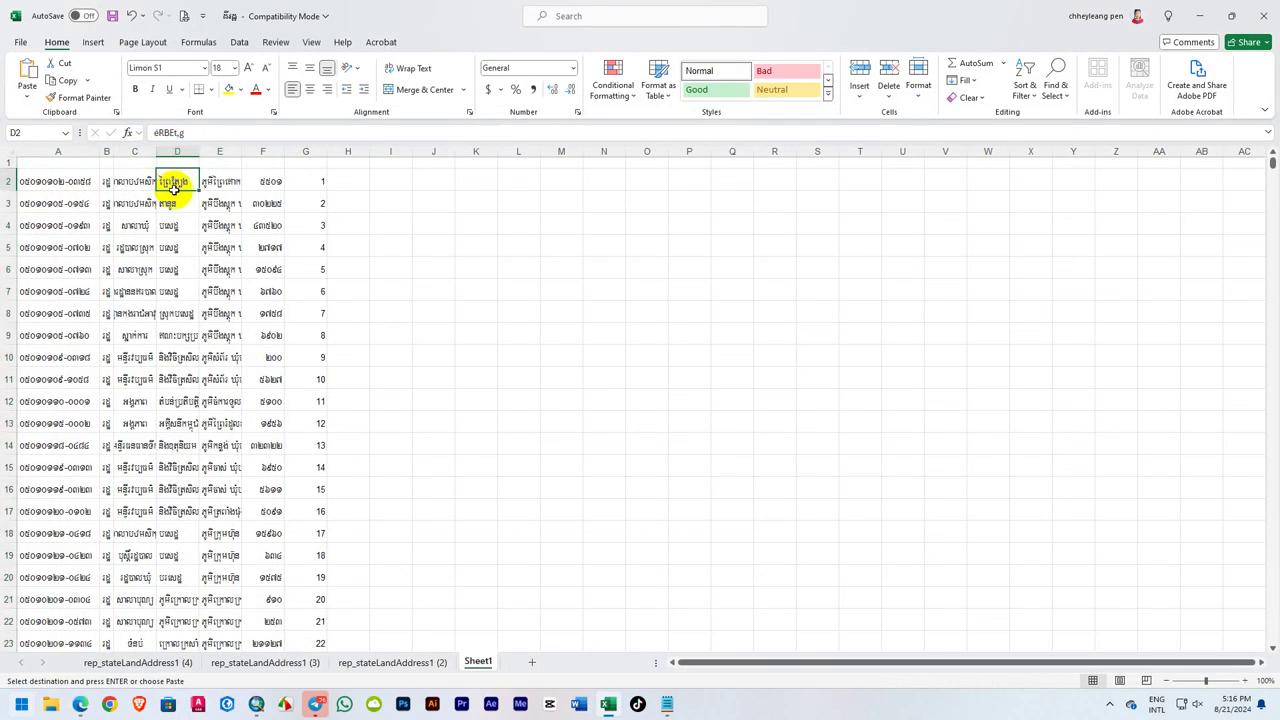
Clear all the pasted contents from Sheet1.
left_click(94, 378)
key("ctrl+a")
key("Delete")
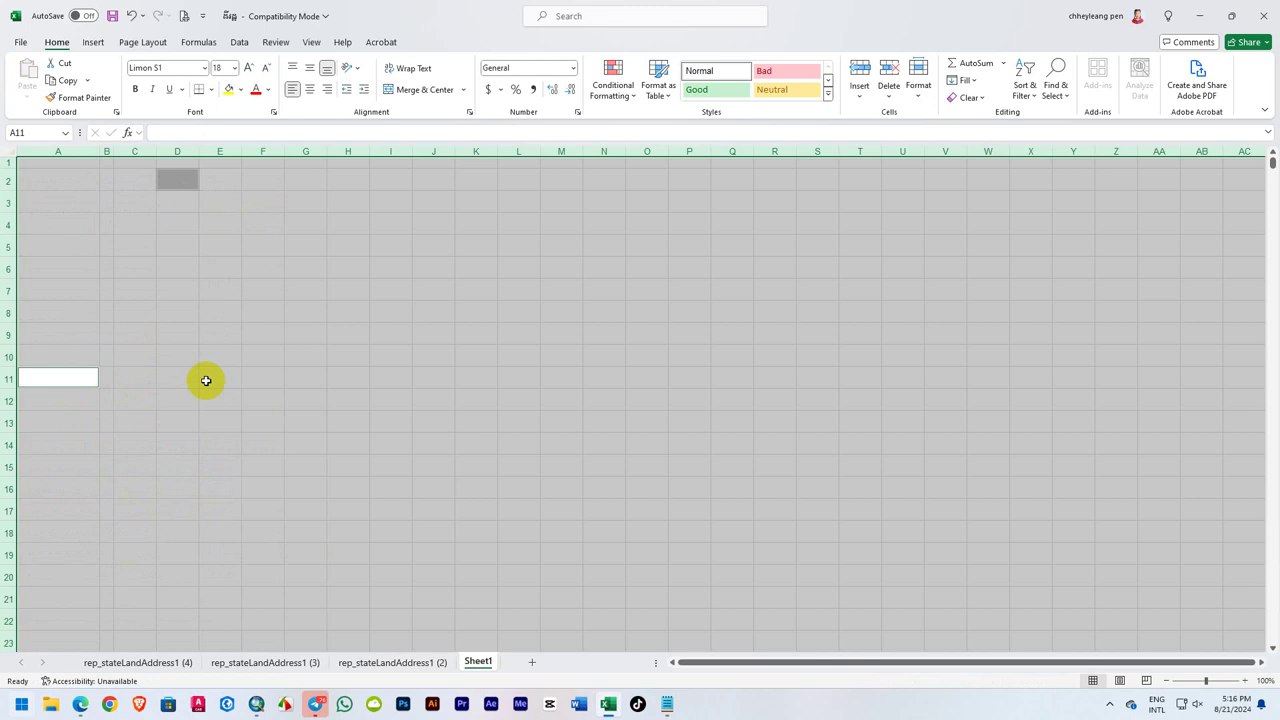
Go back to the converter in the browser, try copying the whole Unicode output again, and return to Excel.
key("alt+Tab")
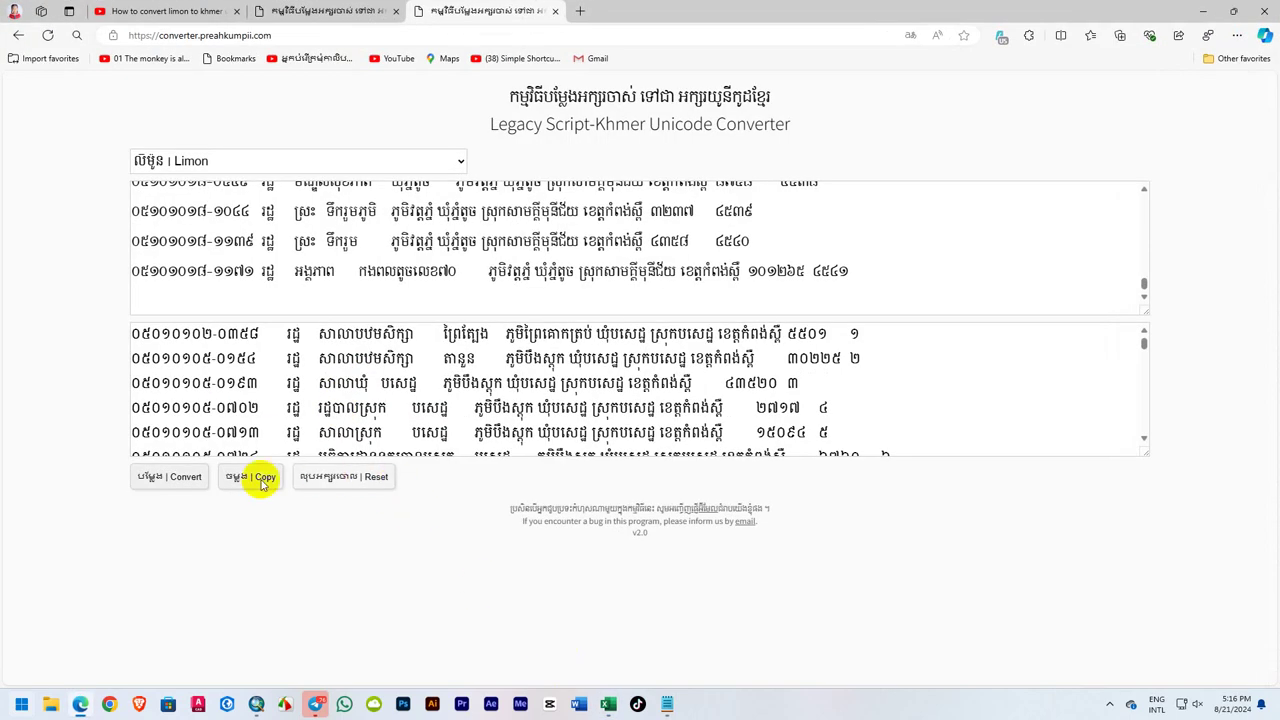
left_click(335, 383)
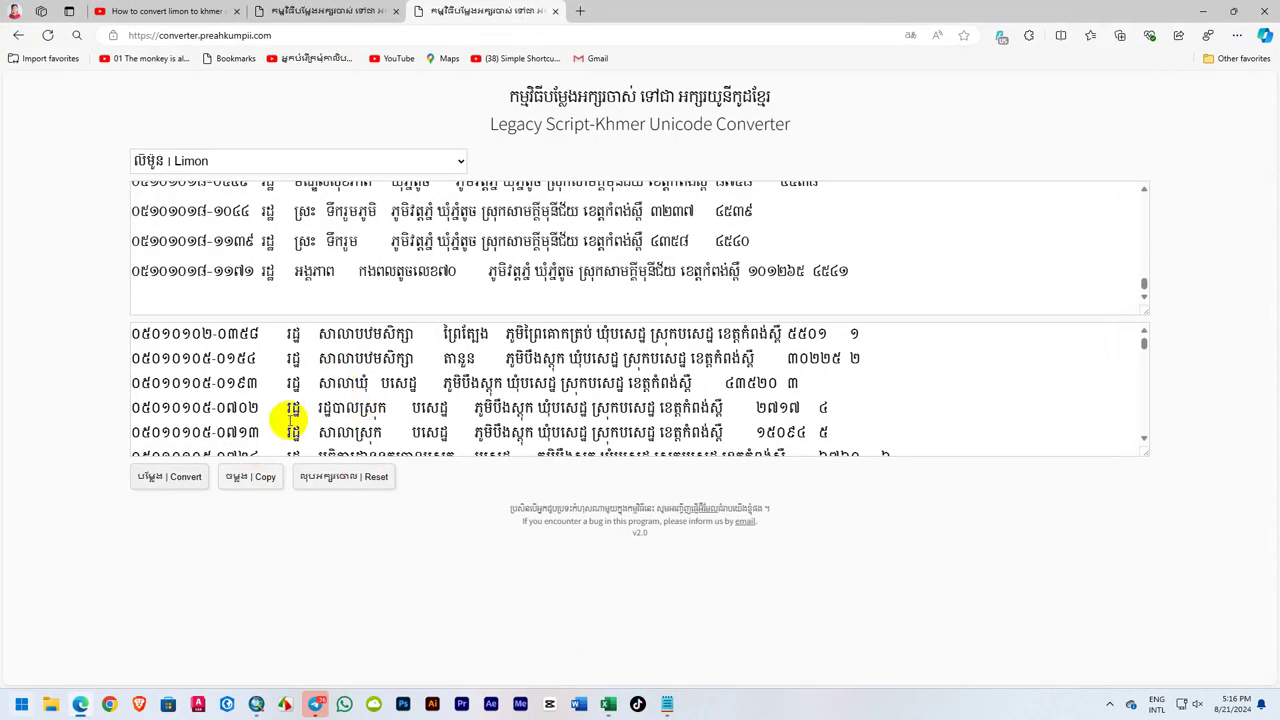
key("ctrl+a")
left_click(258, 478)
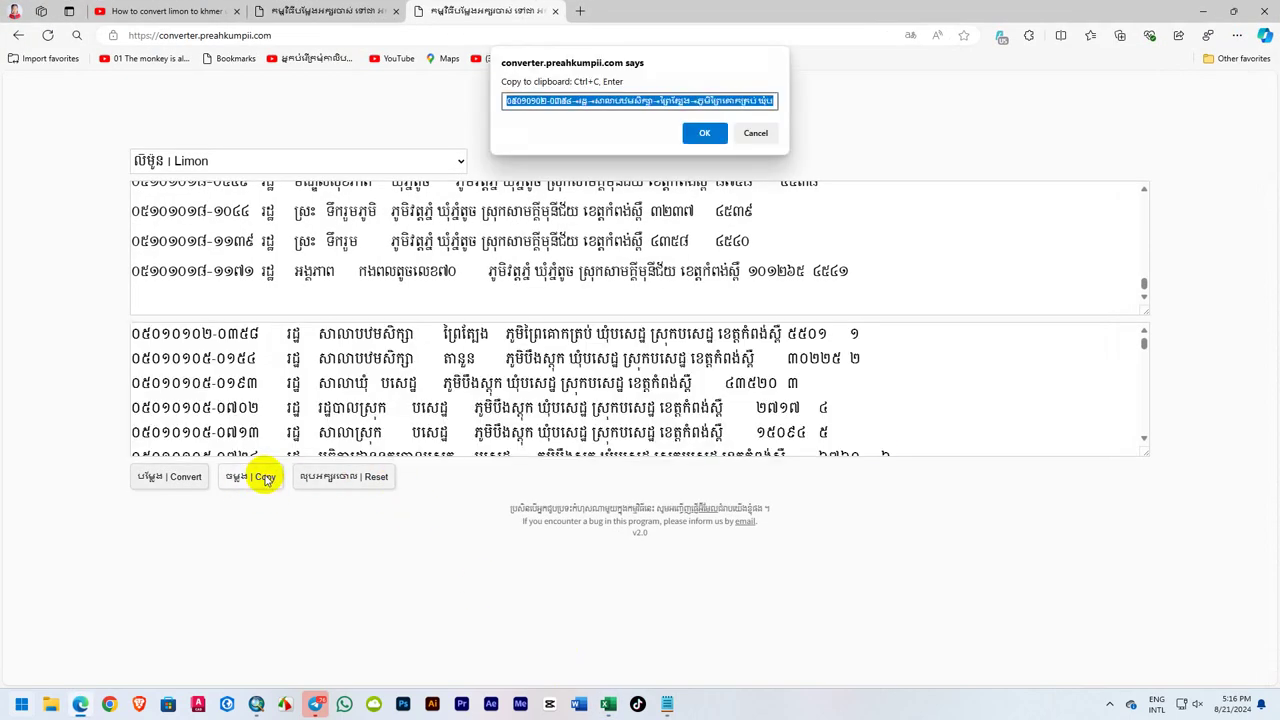
left_click(706, 133)
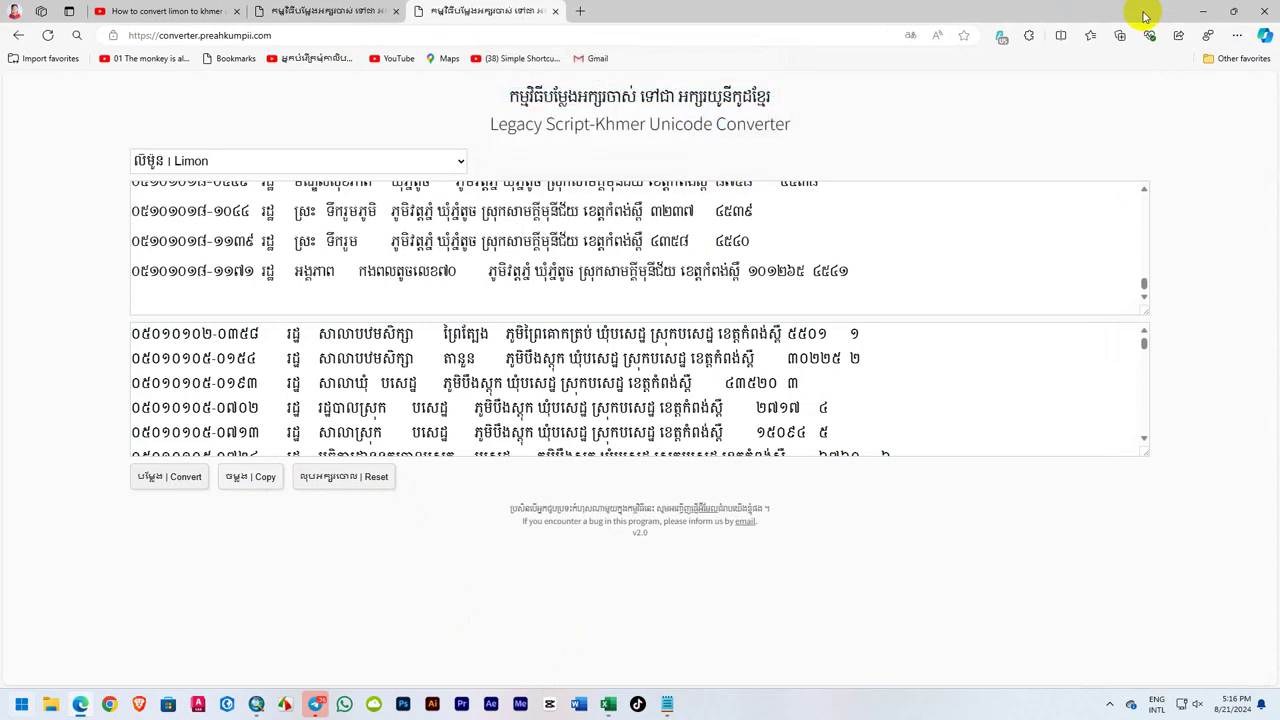
left_click(1203, 11)
left_click(58, 182)
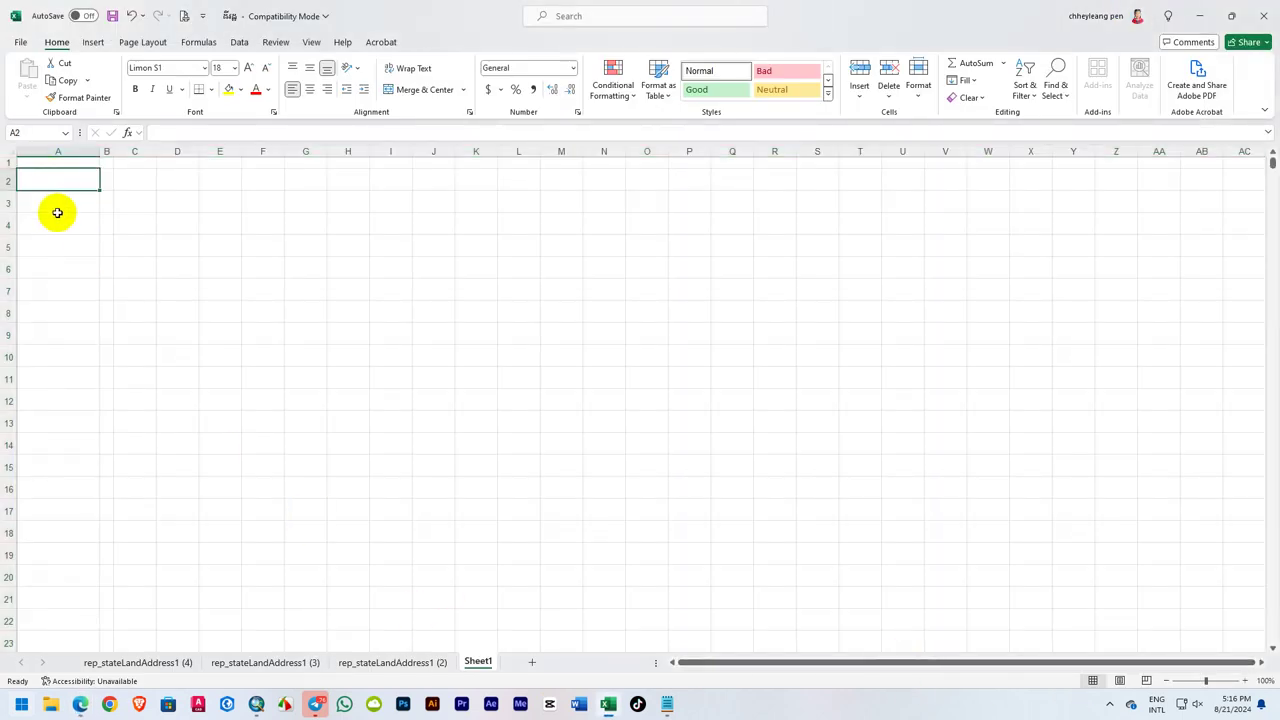
left_click(59, 205)
right_click(59, 205)
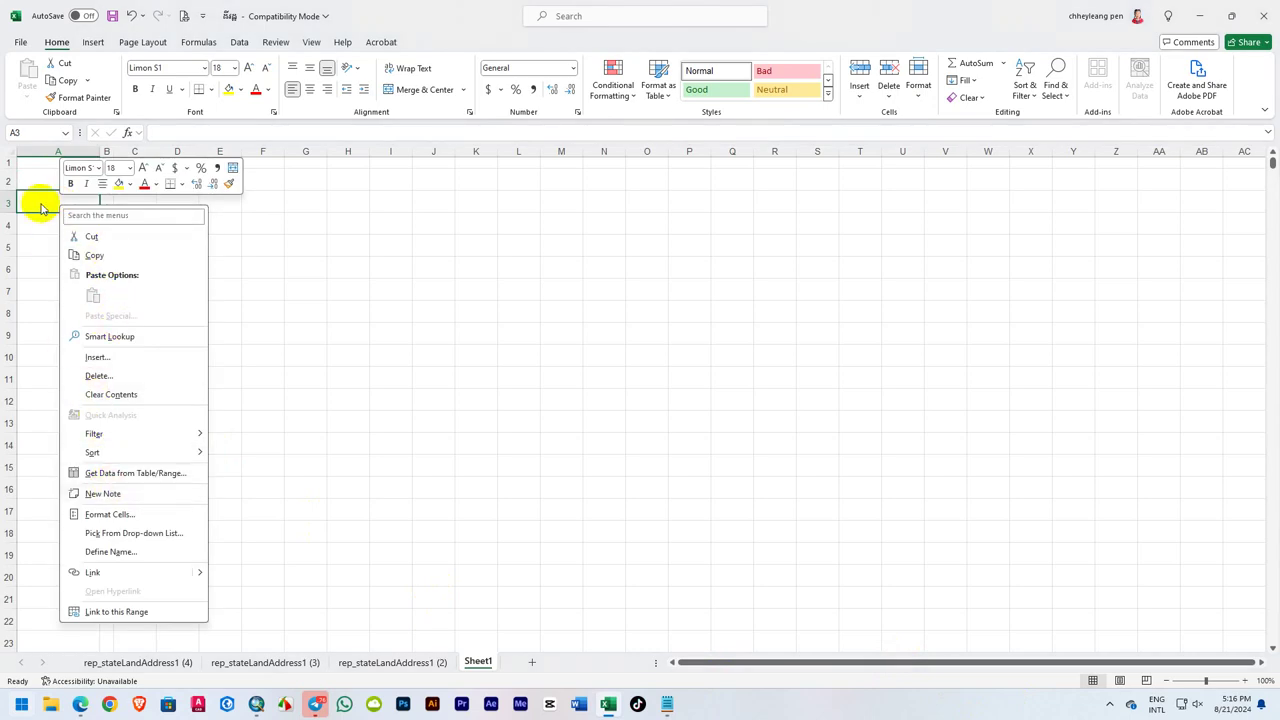
key("Escape")
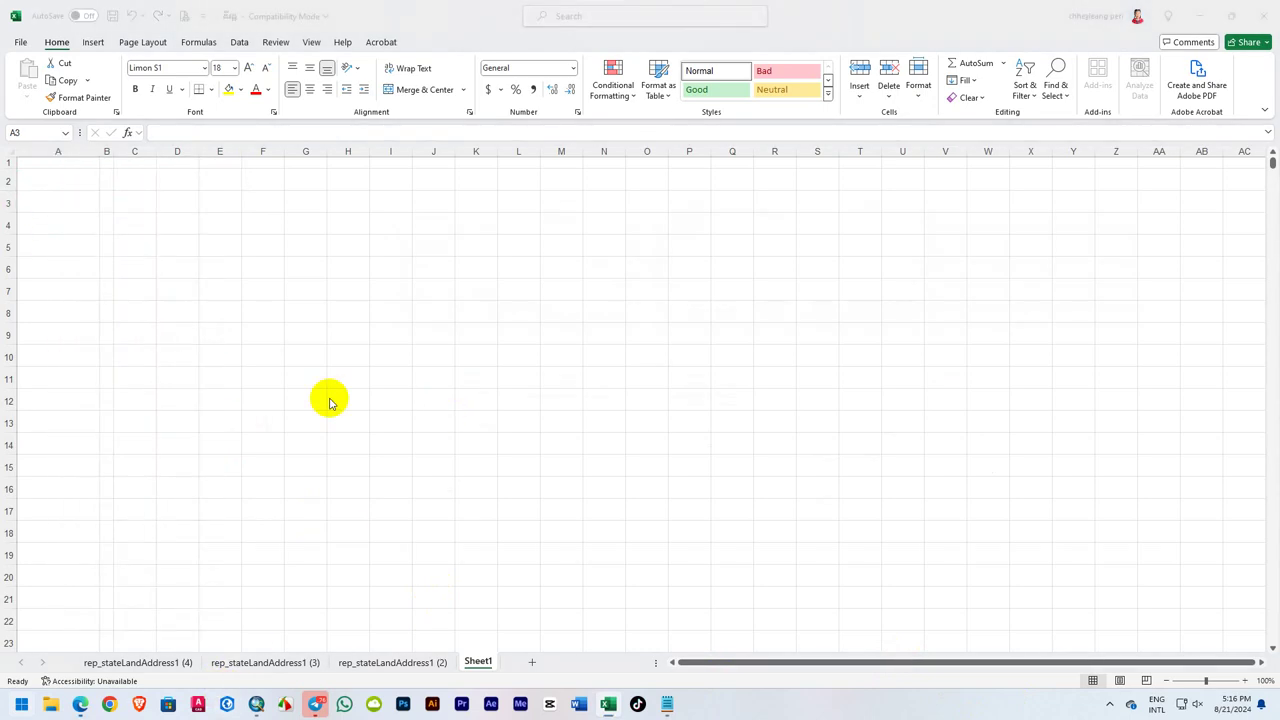
Switch to the converter in the browser and copy the entire converted Khmer Unicode output.
key("alt+Tab")
key("ctrl+a")
left_click(170, 362)
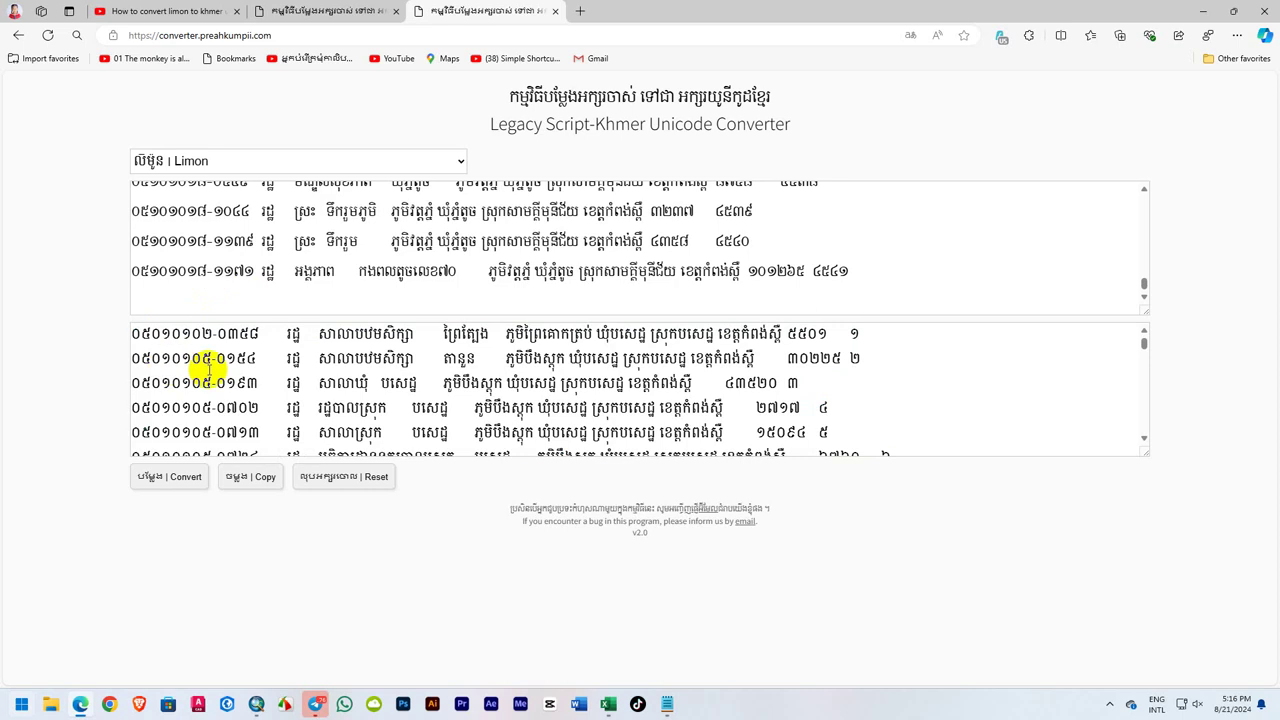
key("ctrl+a")
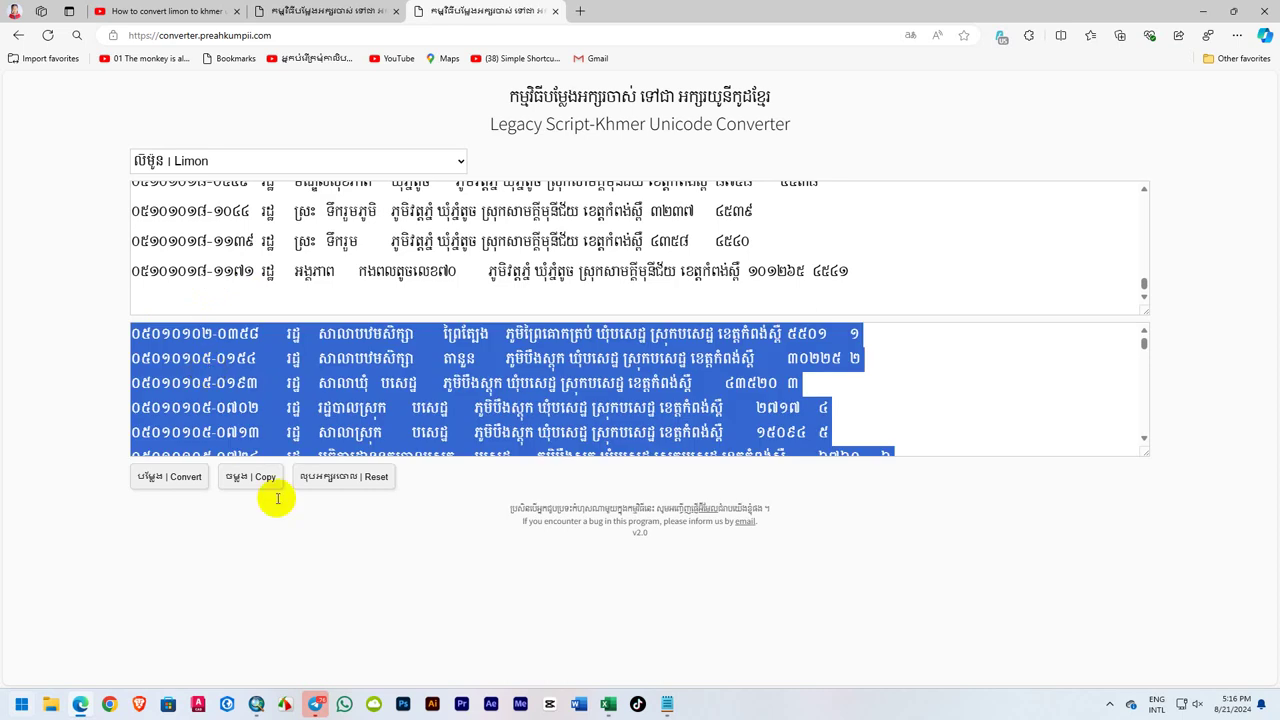
right_click(250, 450)
left_click(245, 450)
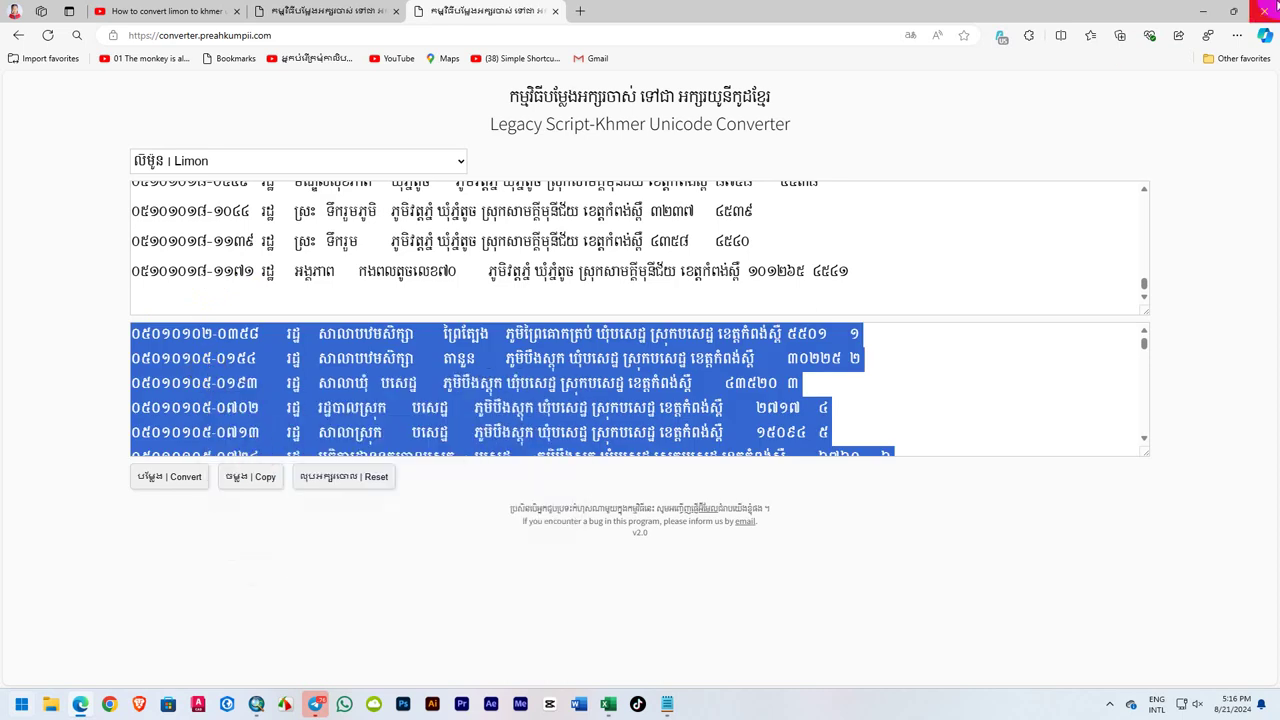
Return to the workbook and paste the converted text into Sheet1 starting at cell A3.
left_click(1203, 11)
right_click(63, 197)
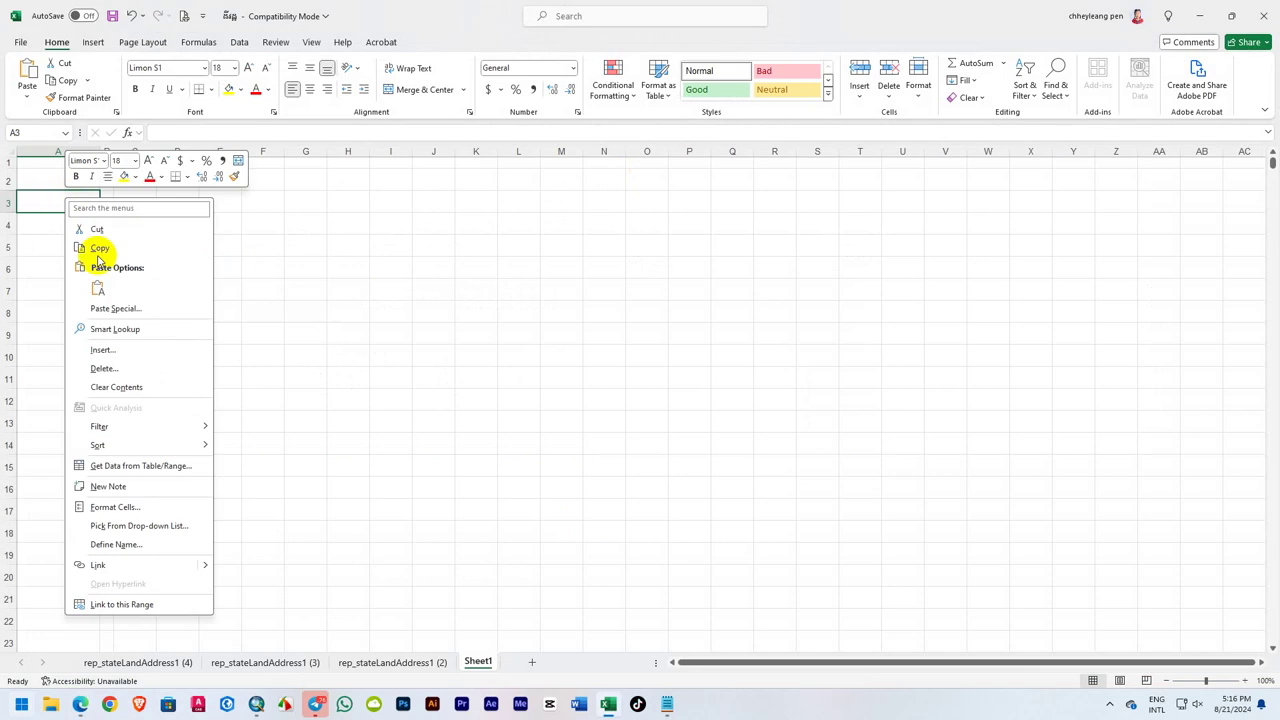
left_click(94, 289)
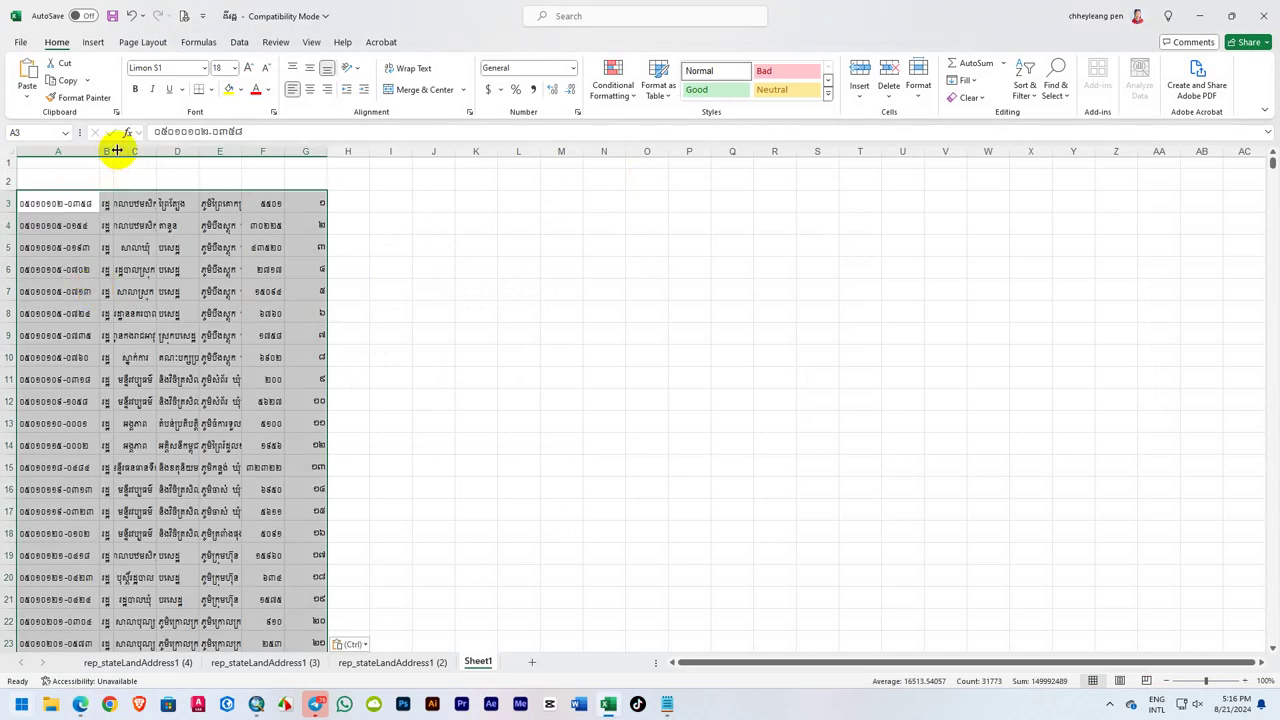
Set the font of the whole Sheet1 to Khmer MEF1 at size 12 and AutoFit all column widths.
left_click(116, 150)
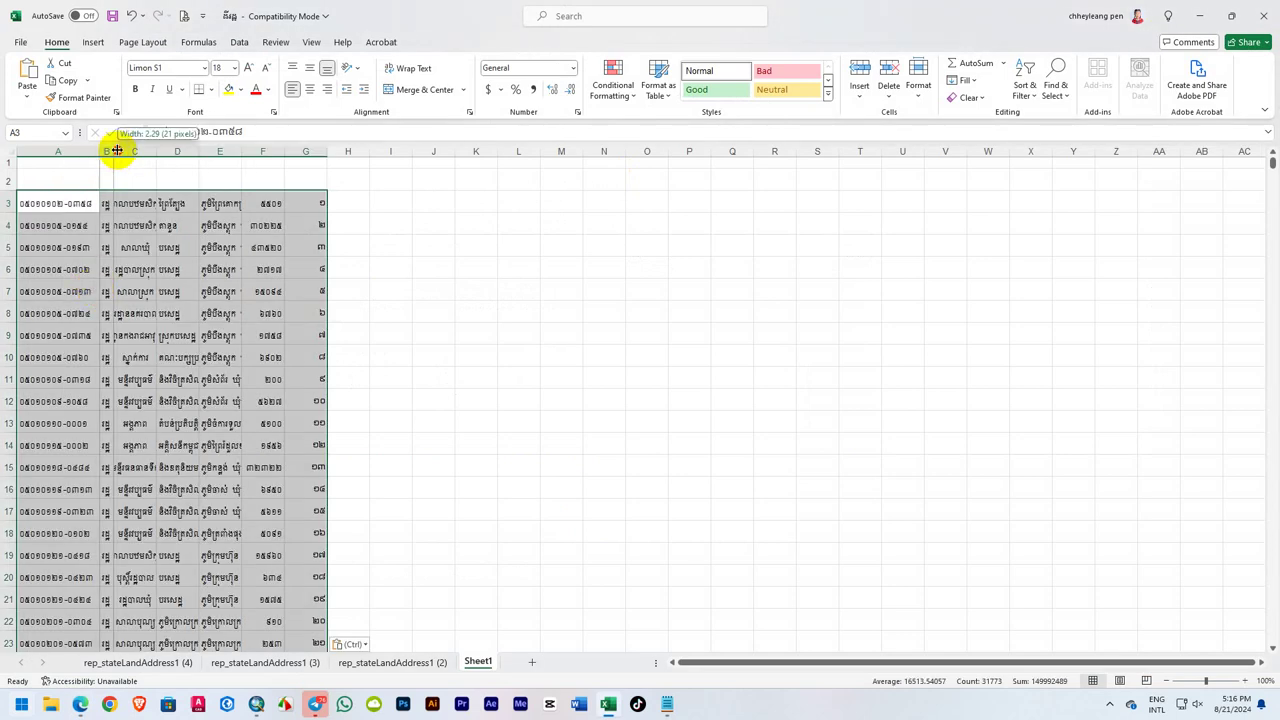
left_click(108, 207)
left_click(9, 153)
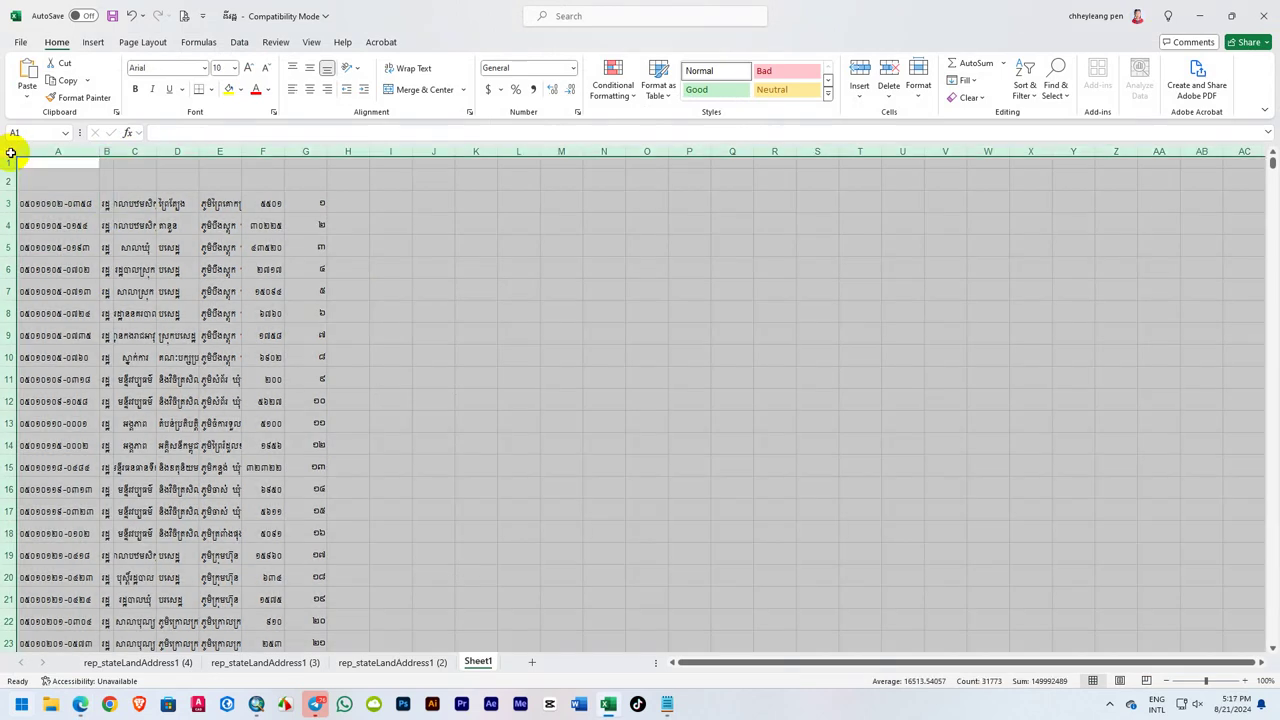
left_click(206, 70)
type("Khmer MEF1")
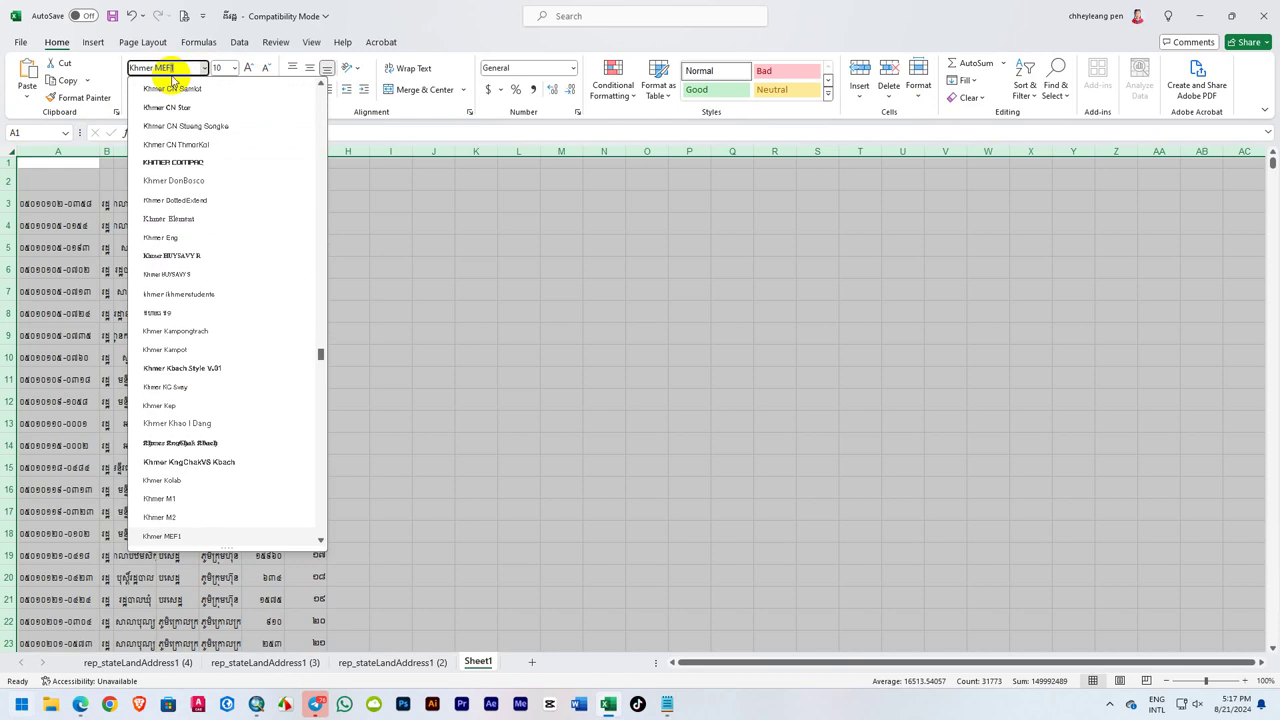
key("Tab")
type("12")
key("Return")
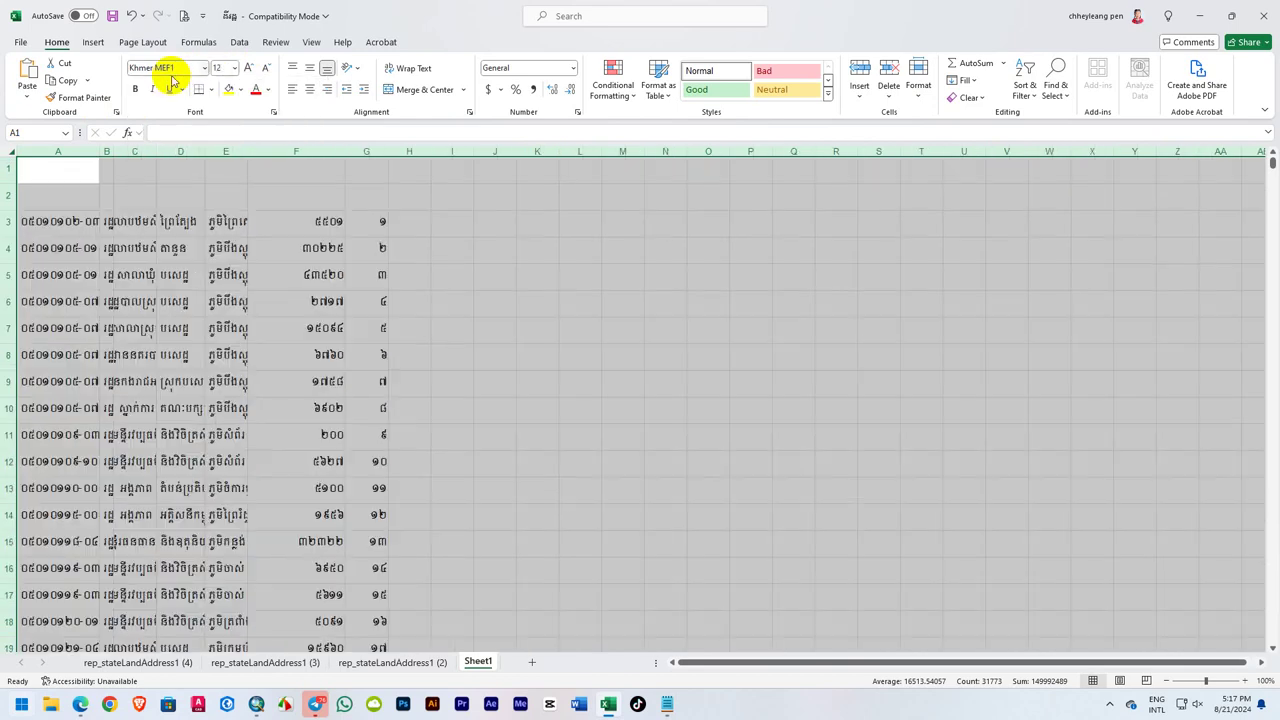
double_click(111, 152)
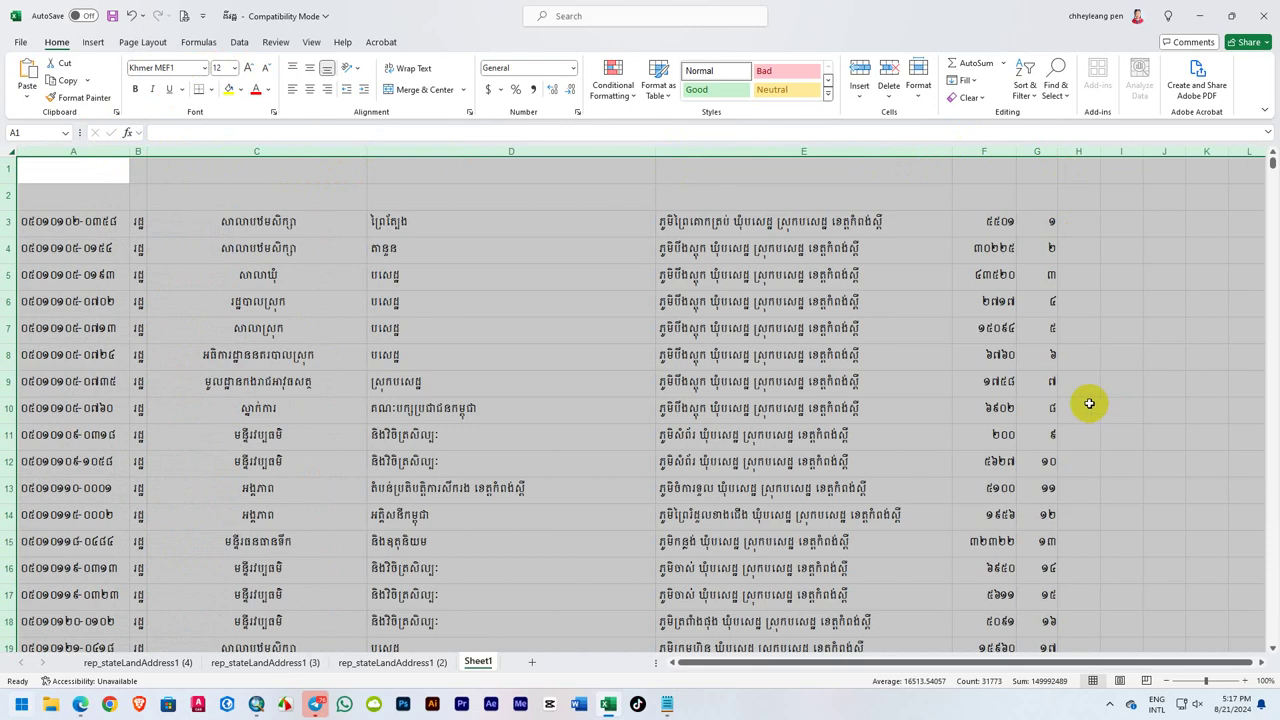
Enter the headers លេខវិញ្ញាបនបត្រ in A1, ប្រភេទដី in B1 and ឈ្មោះអង្គភាព in C1.
left_click(82, 180)
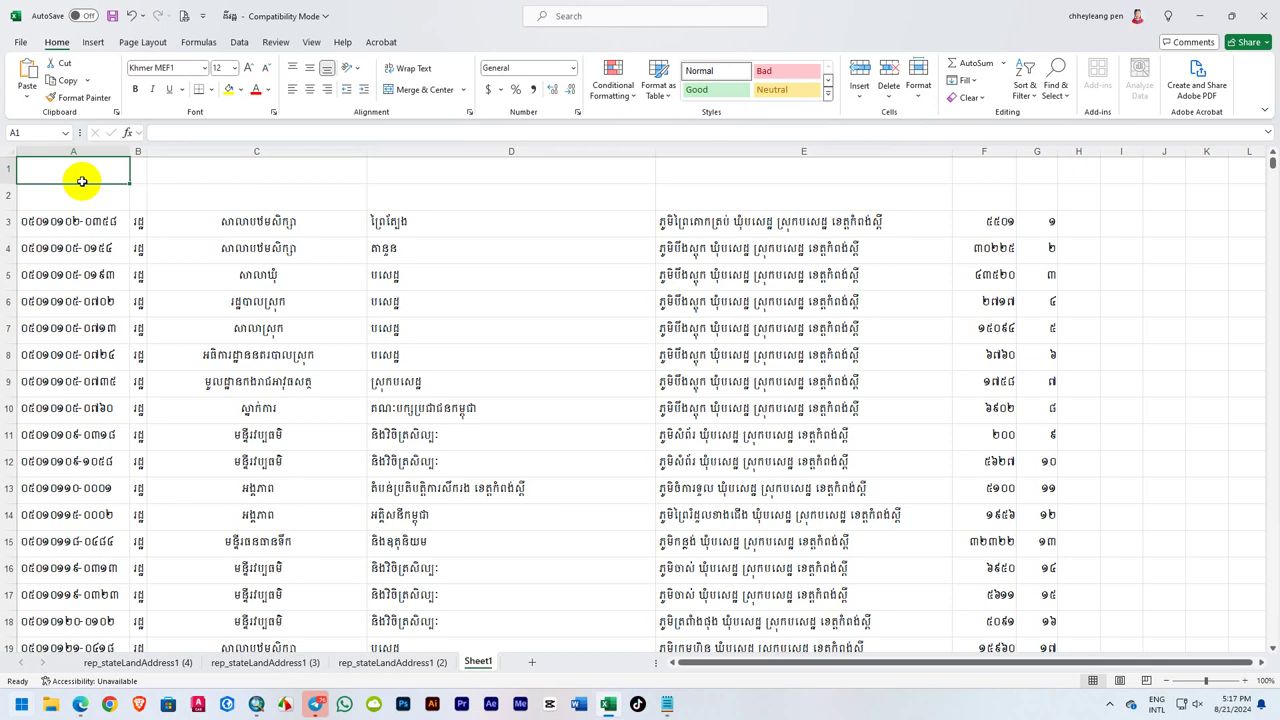
type("le")
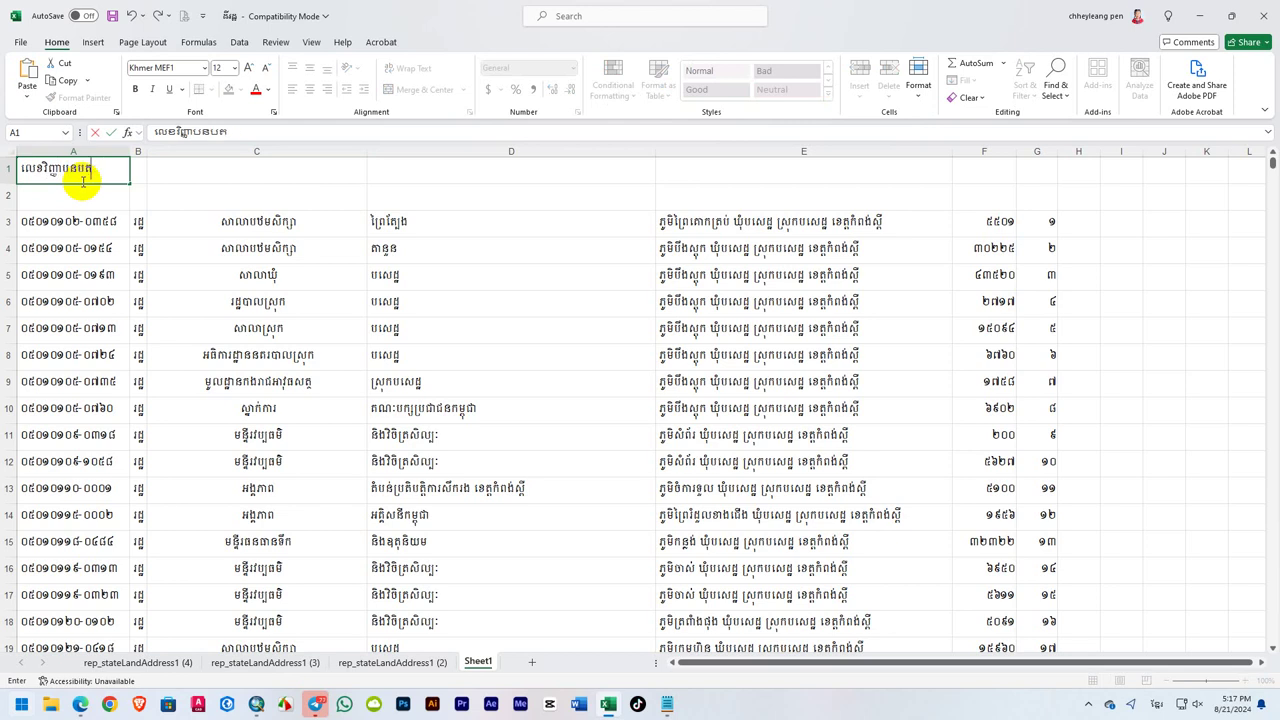
key("Tab")
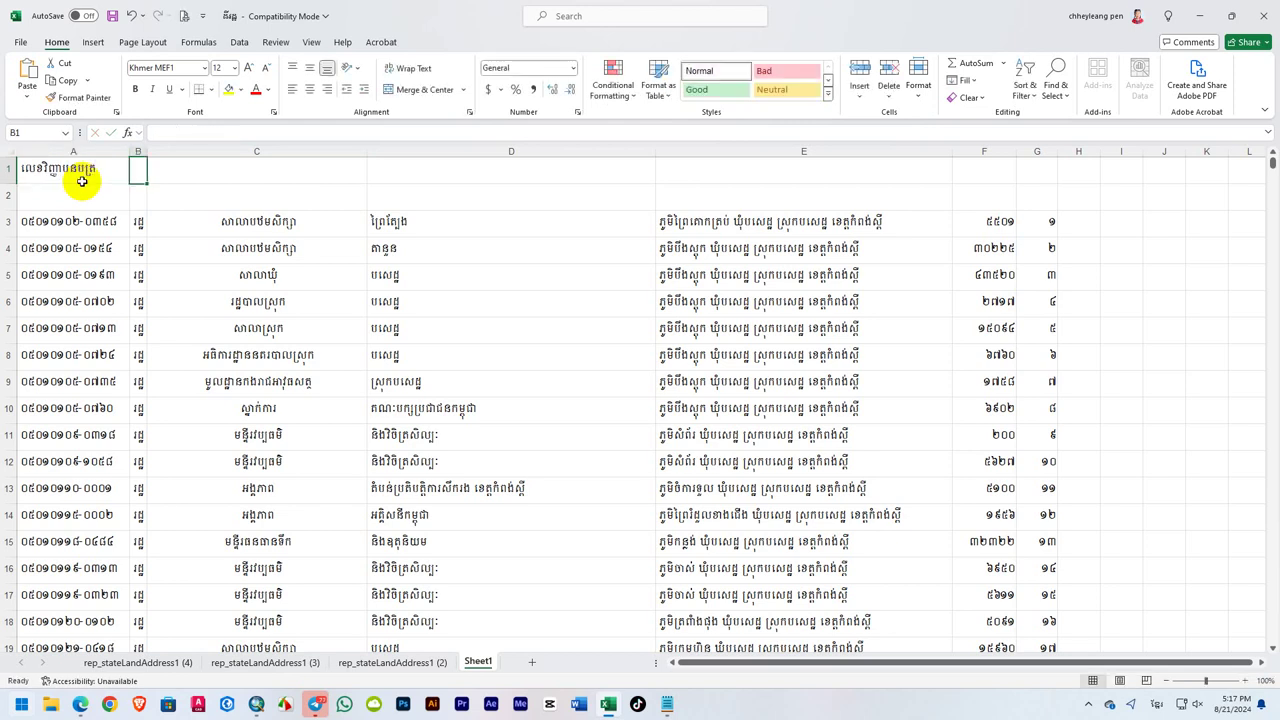
type("ប្រភេទដី")
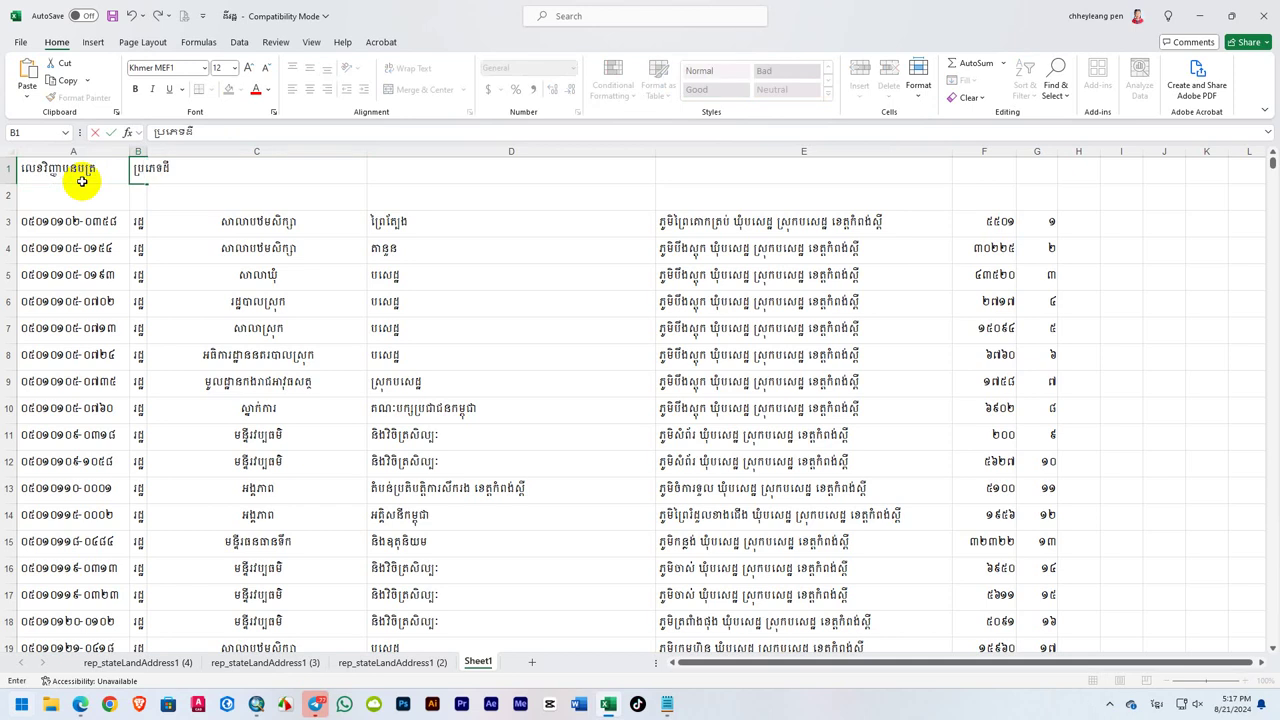
key("Tab")
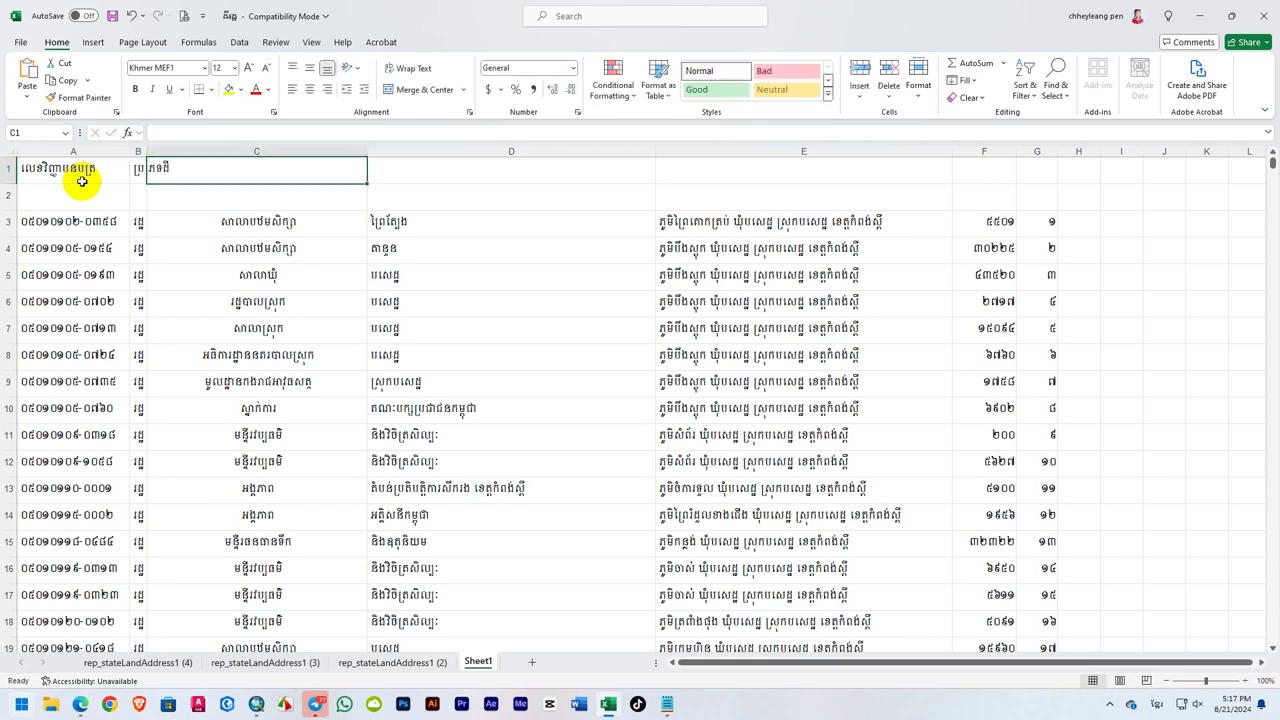
type("អង្គភាព")
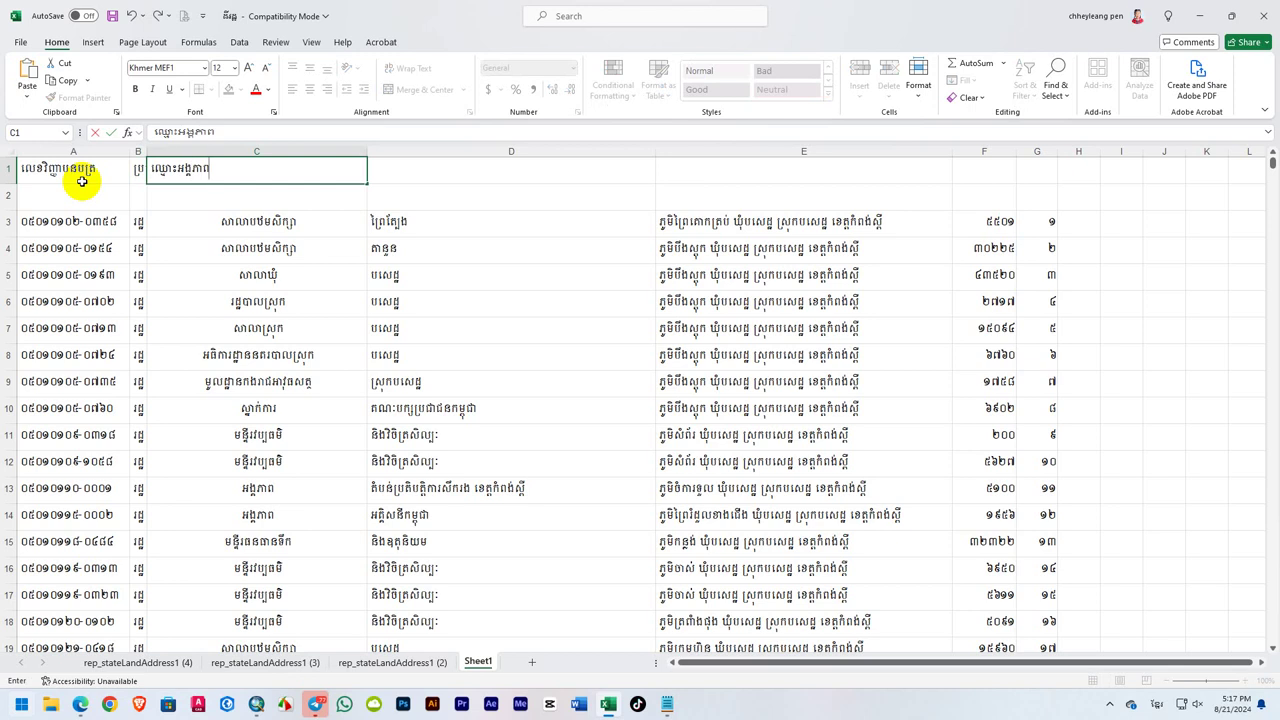
key("Tab")
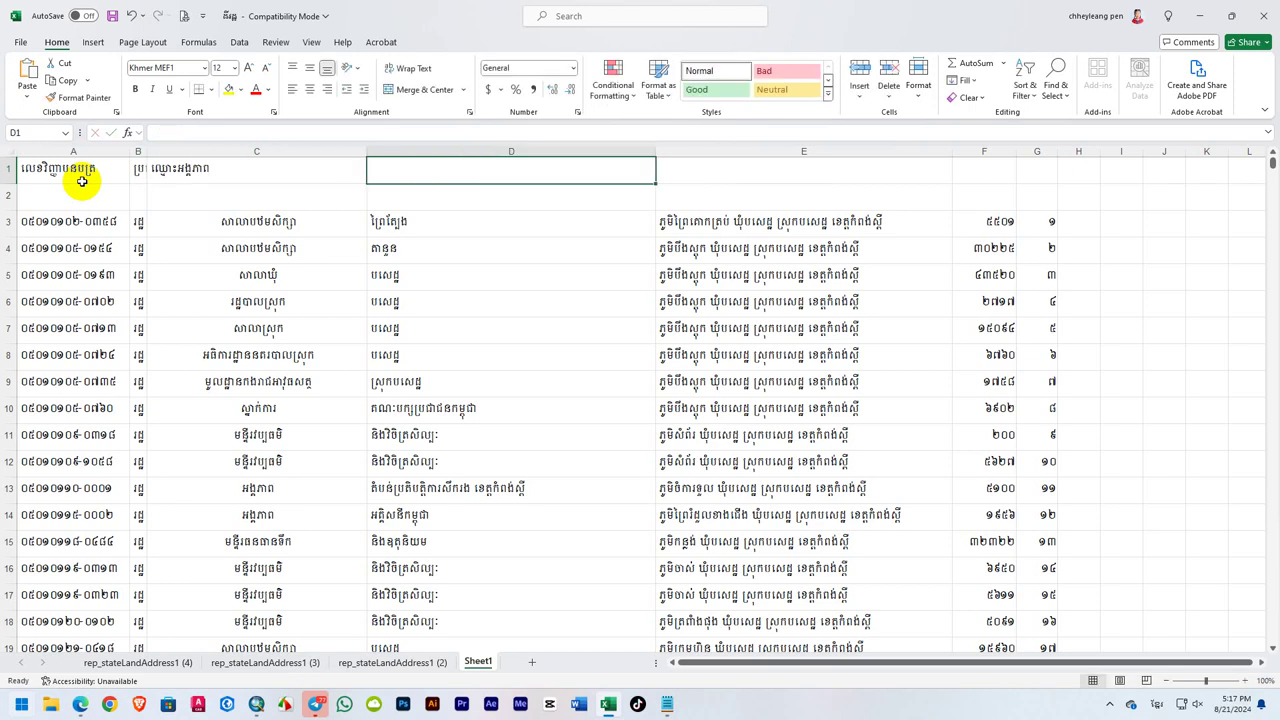
Enter the headers ប្រភេទ in D1 and ភូមិ ឃុំ ស្រុក ខេត្ត in E1.
type("ស្រ")
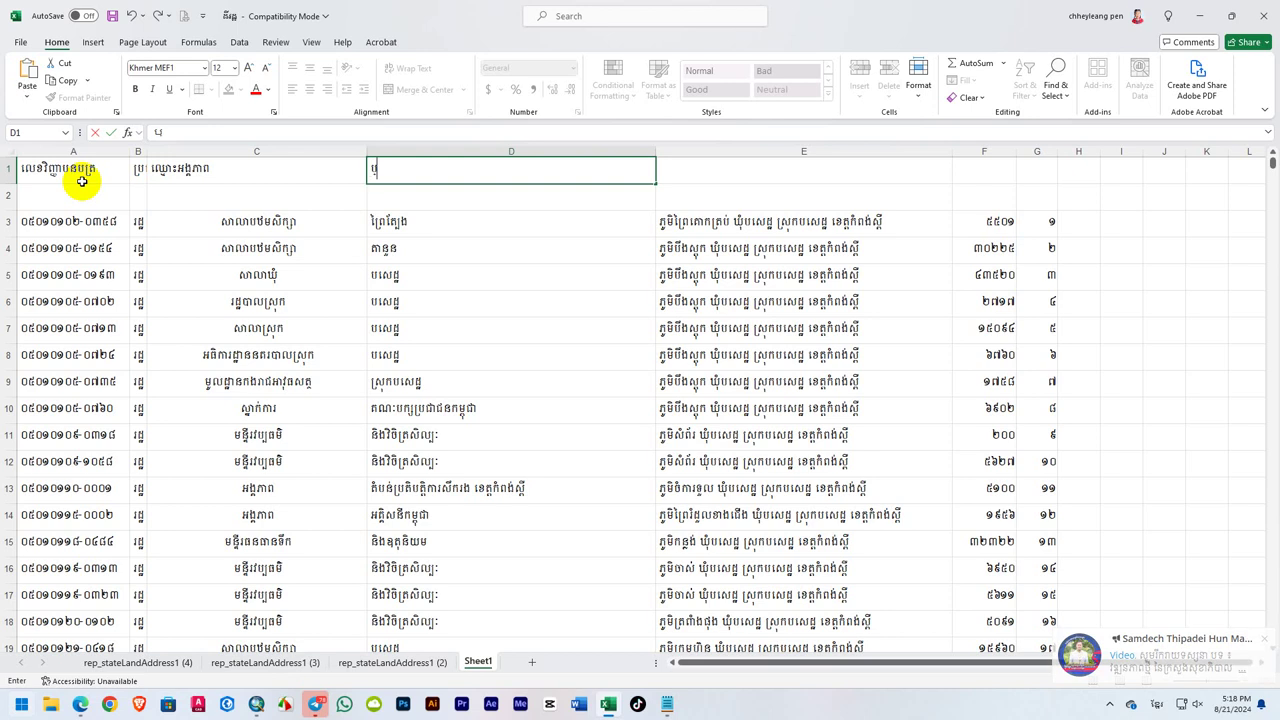
type("្រភេទ")
key("Tab")
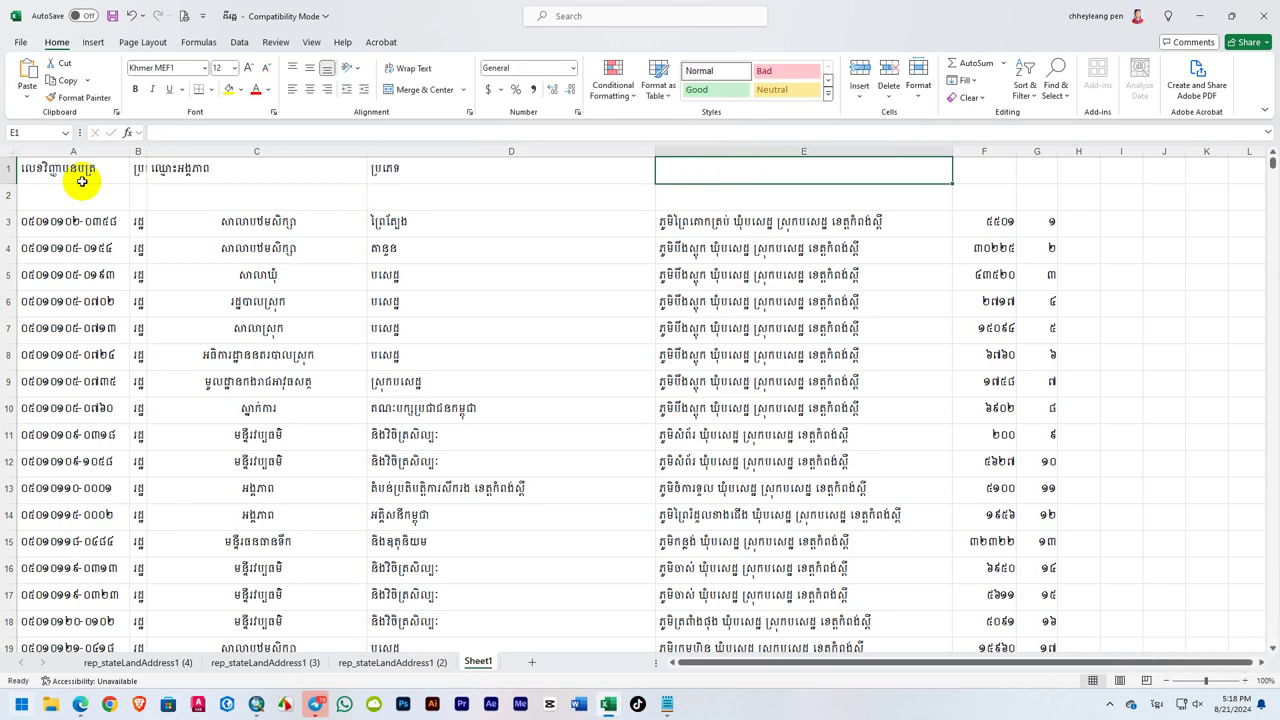
type("ភូមិ ឃុំ ស្រុក ខេត្ត")
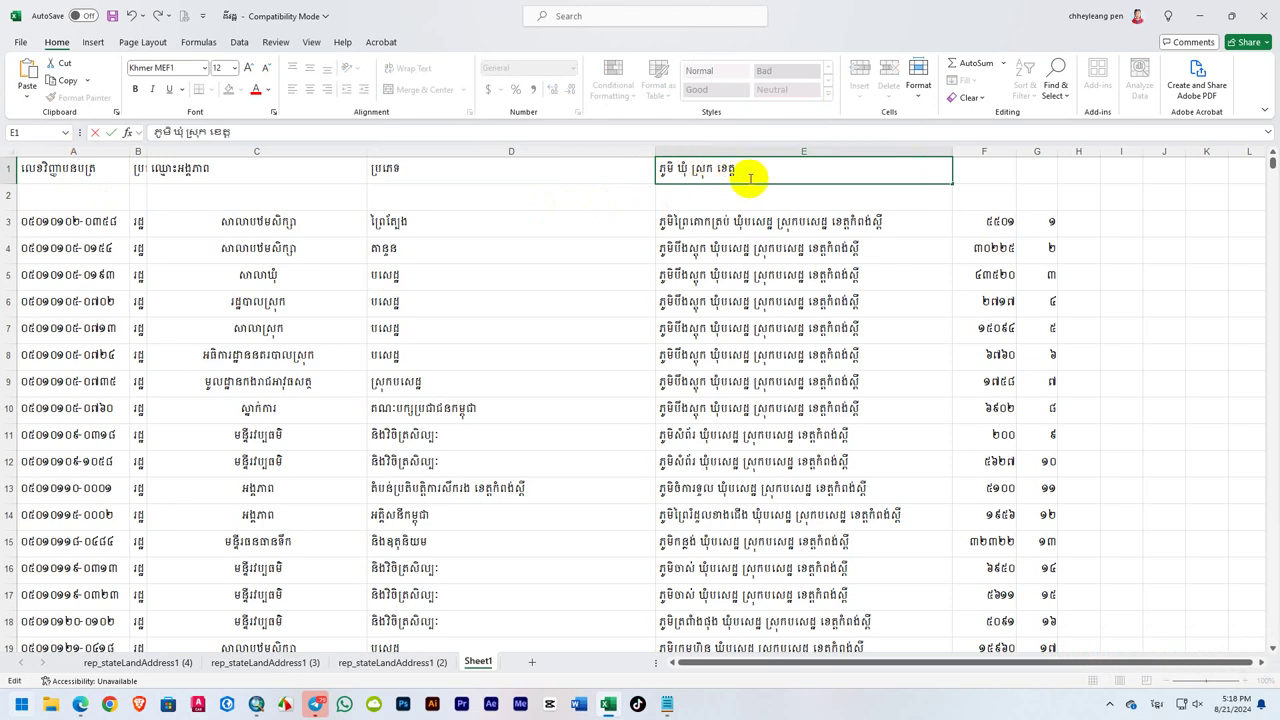
left_click(743, 178)
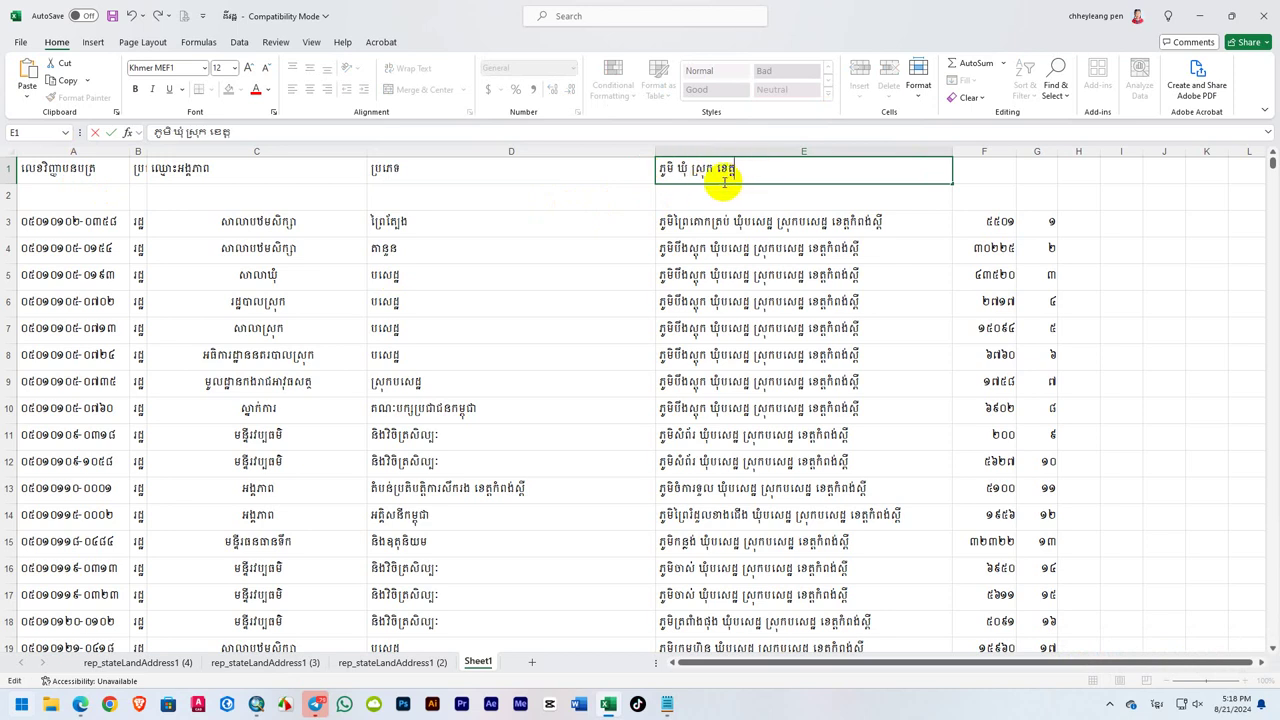
left_click(962, 180)
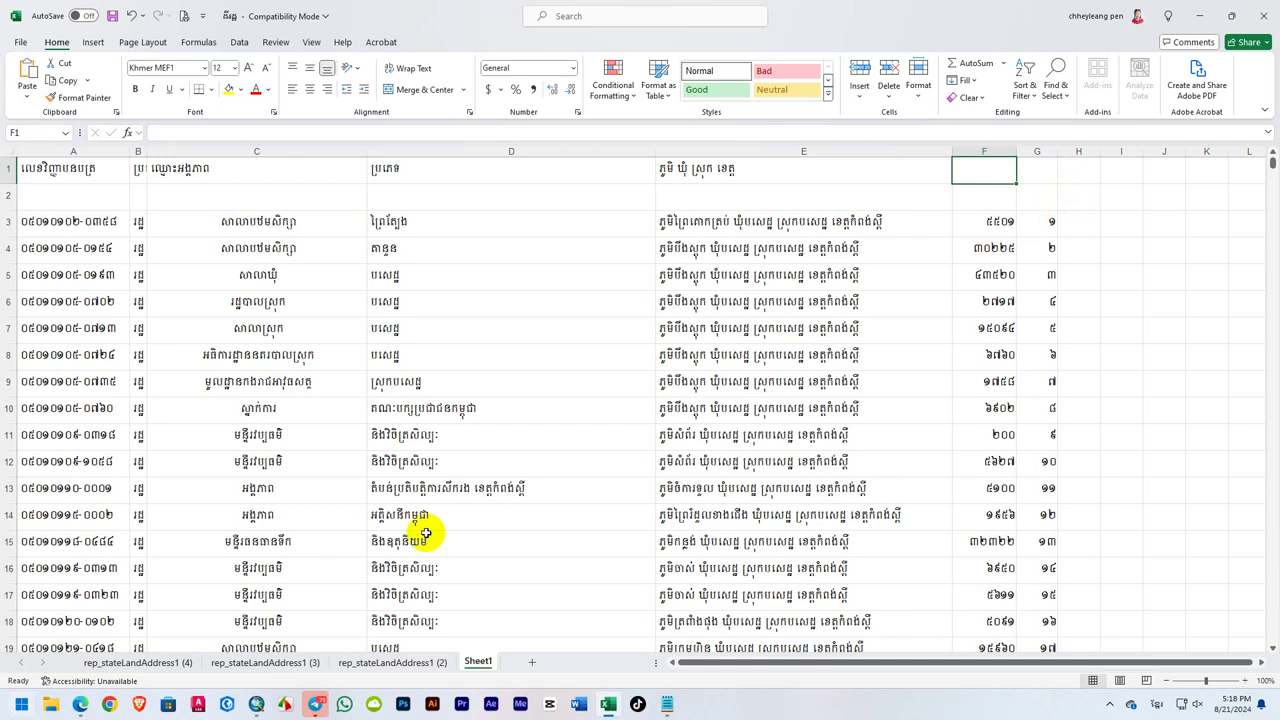
Check the column headers on the rep_stateLandAddress1 (2) sheet, then enter the header ក្រឡាផ្ទៃ in F1 of Sheet1.
left_click(392, 662)
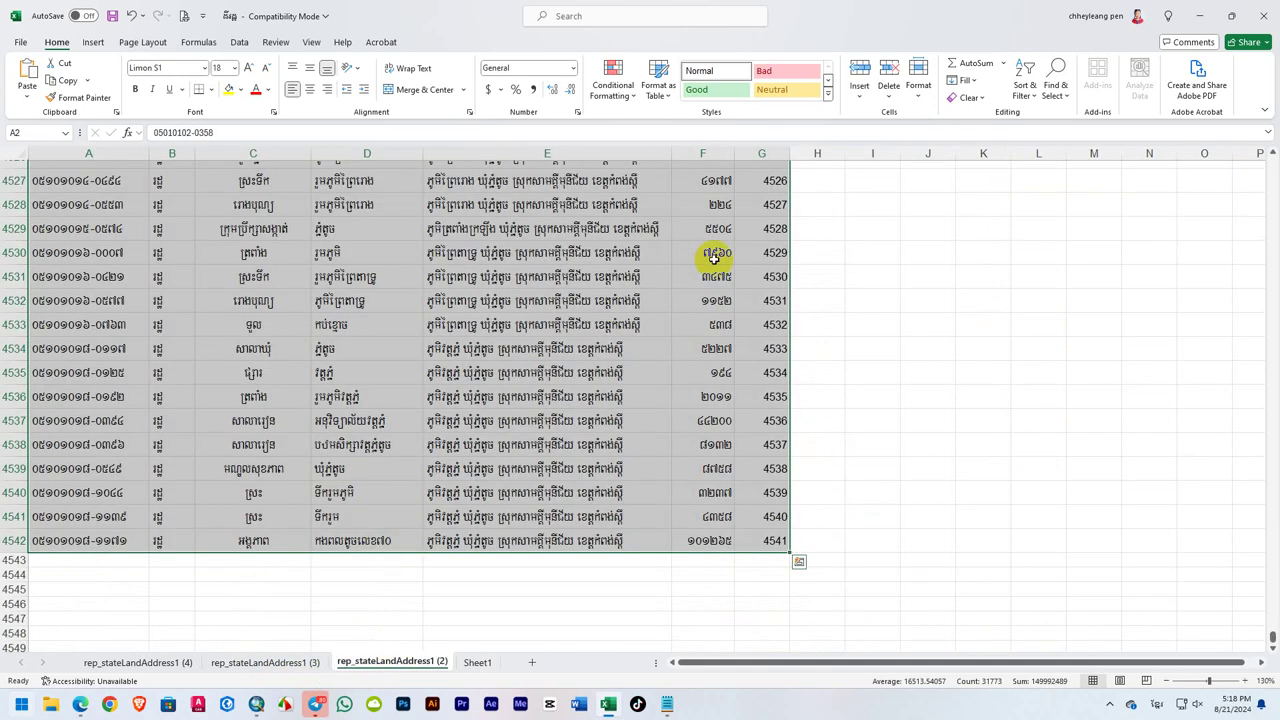
scroll(877, 271, "up", 12)
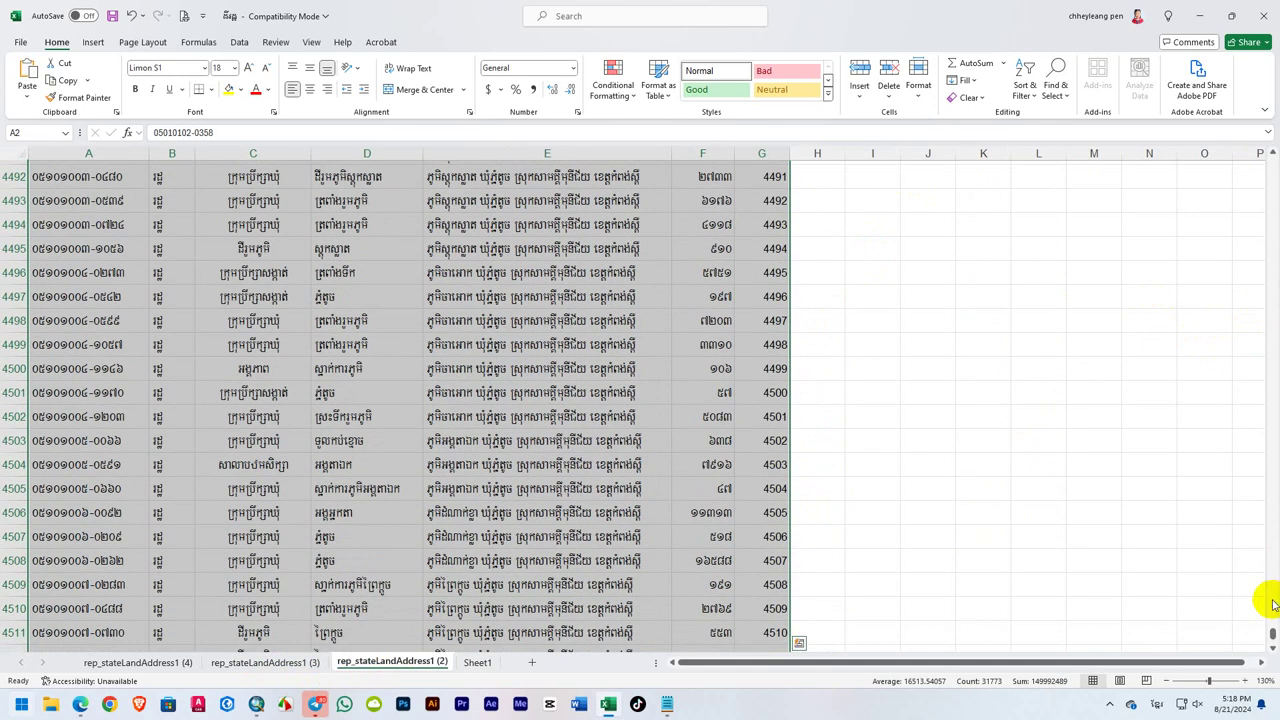
left_click_drag(1270, 634, 1272, 140)
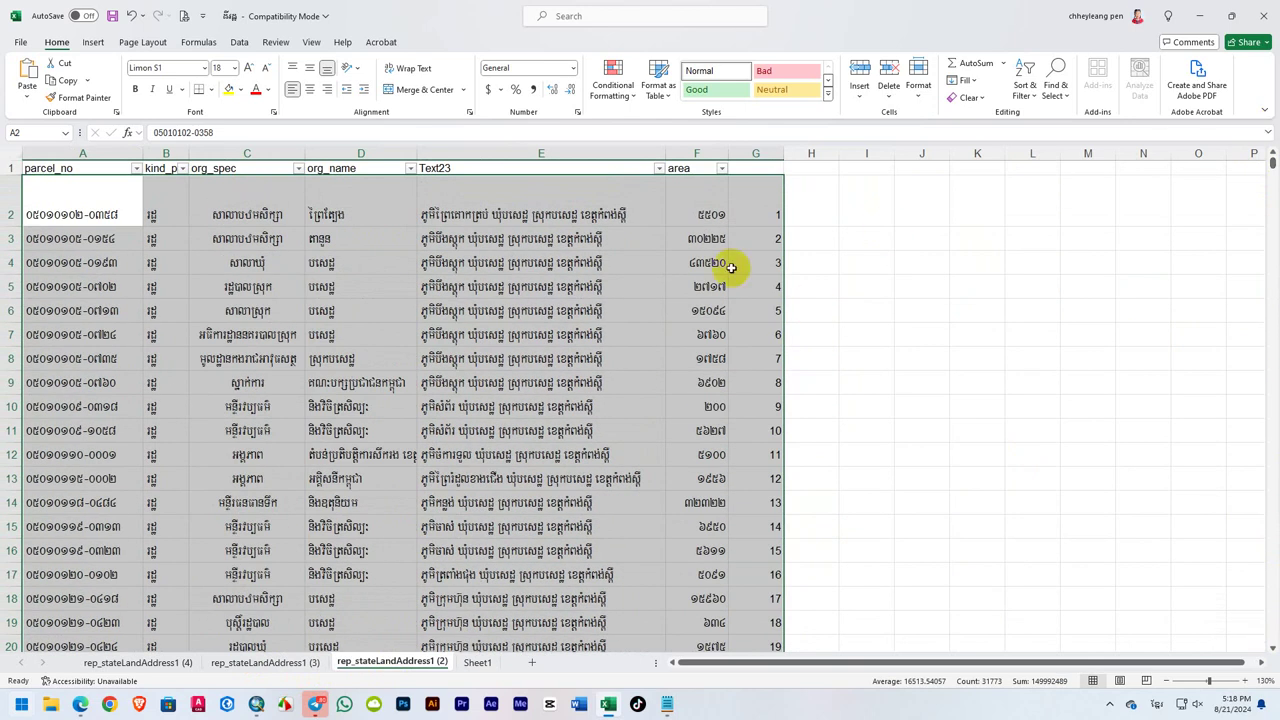
key("alt+Tab")
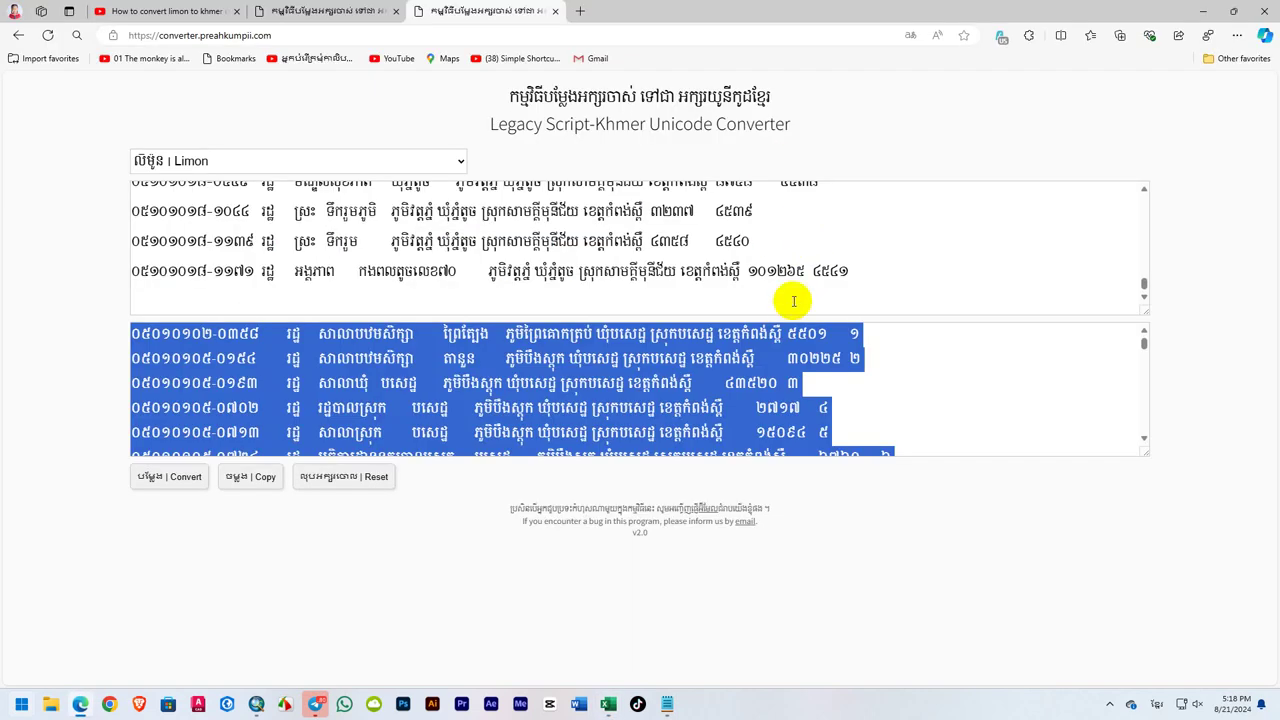
key("alt+Tab")
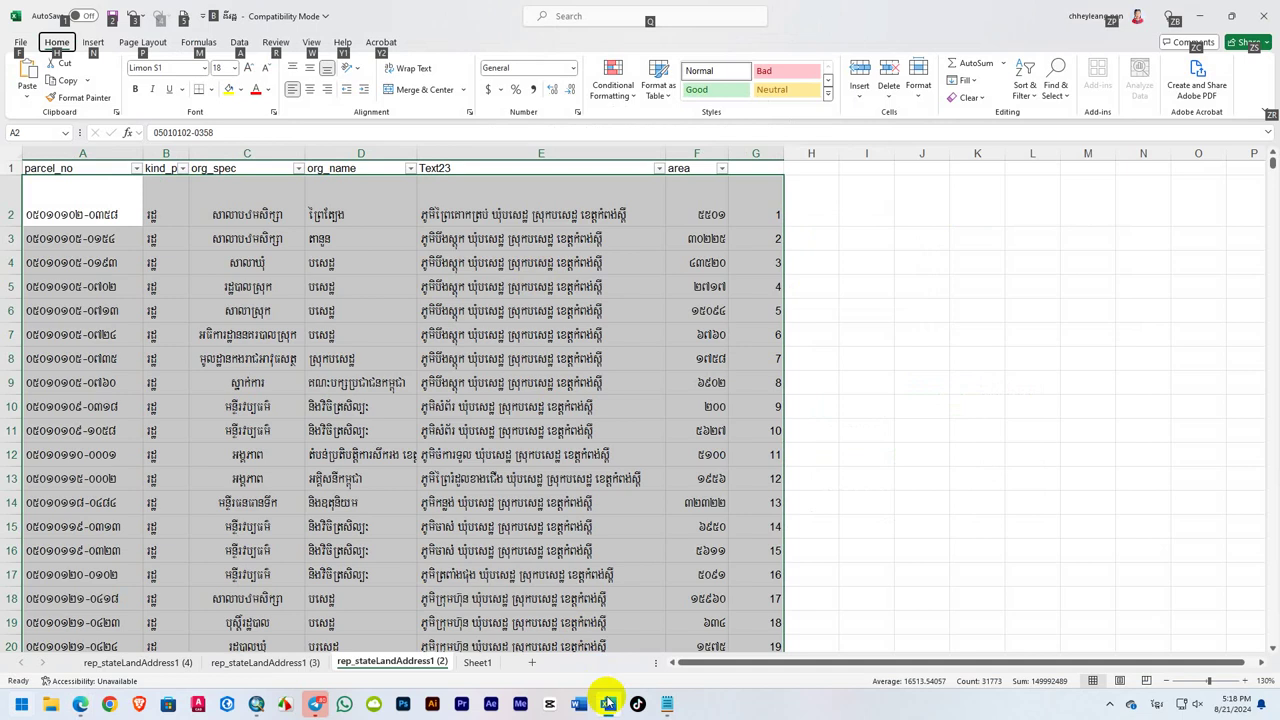
left_click(477, 662)
left_click(984, 178)
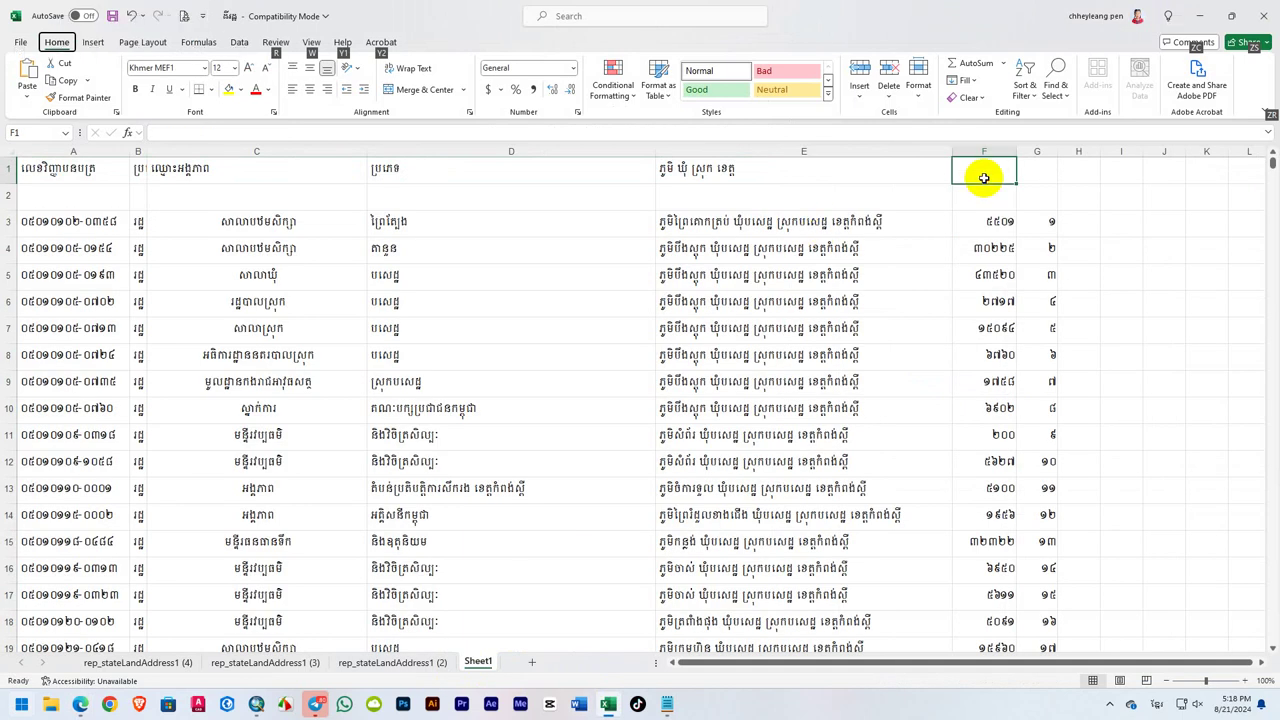
type("ទៃ")
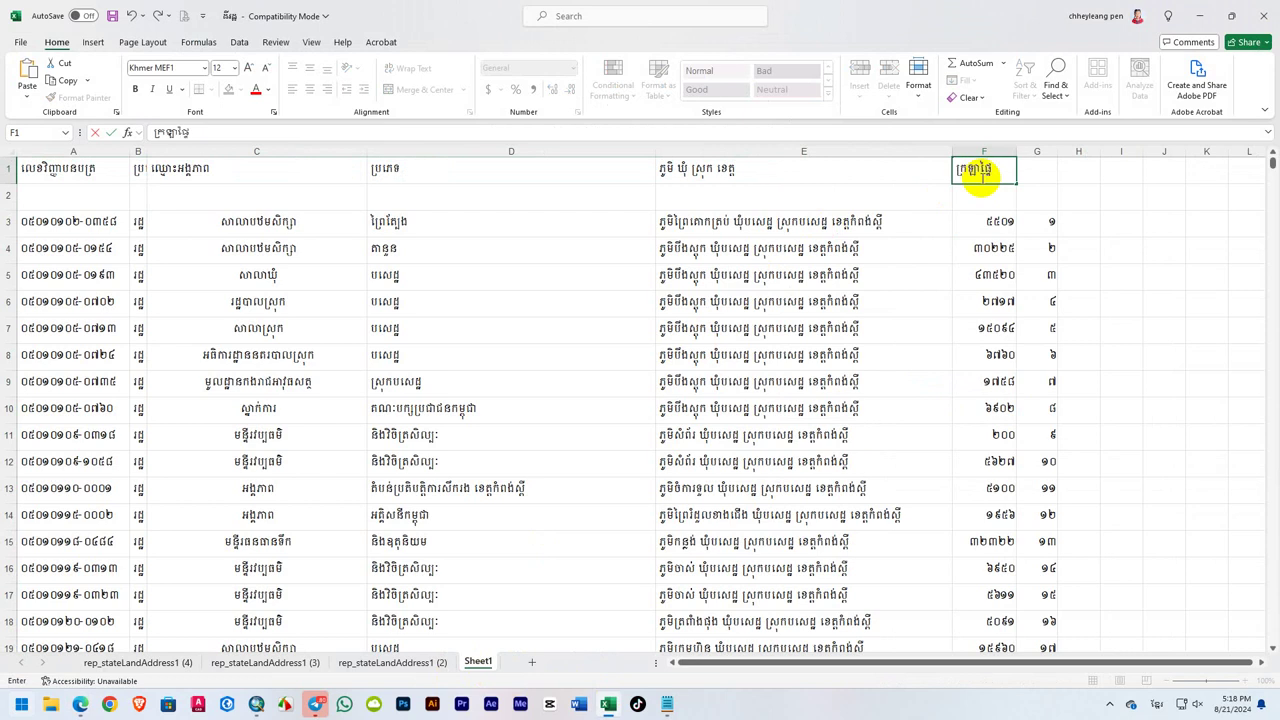
key("Return")
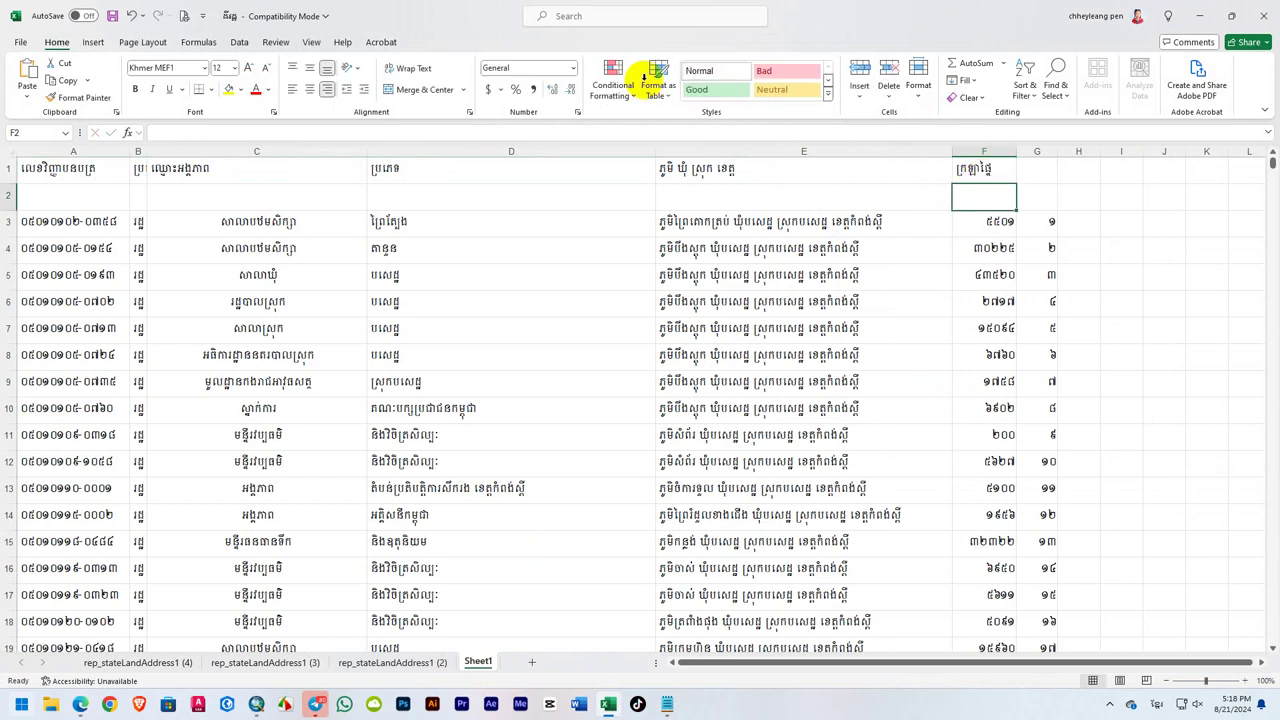
Select the header cells A1:G1 on Sheet1 and compare them with the headers on the rep_stateLandAddress1 (2) sheet.
left_click(80, 168)
left_click_drag(80, 168, 1040, 168)
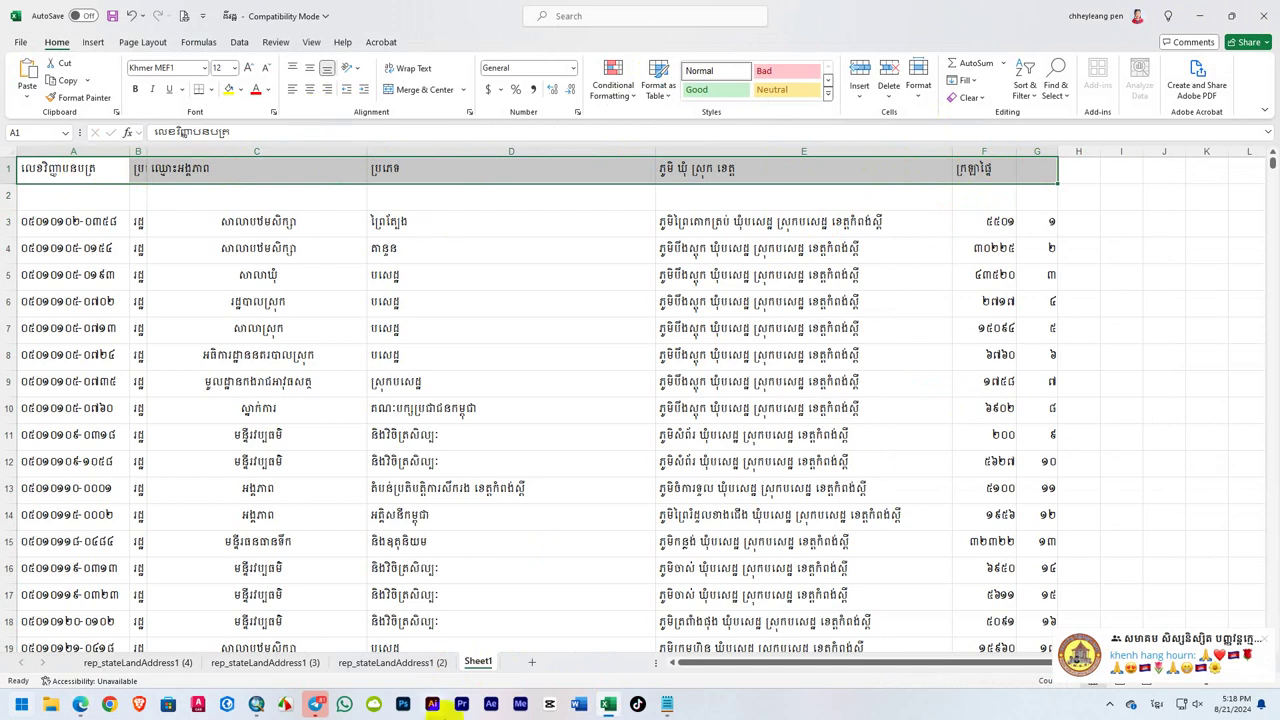
left_click(432, 664)
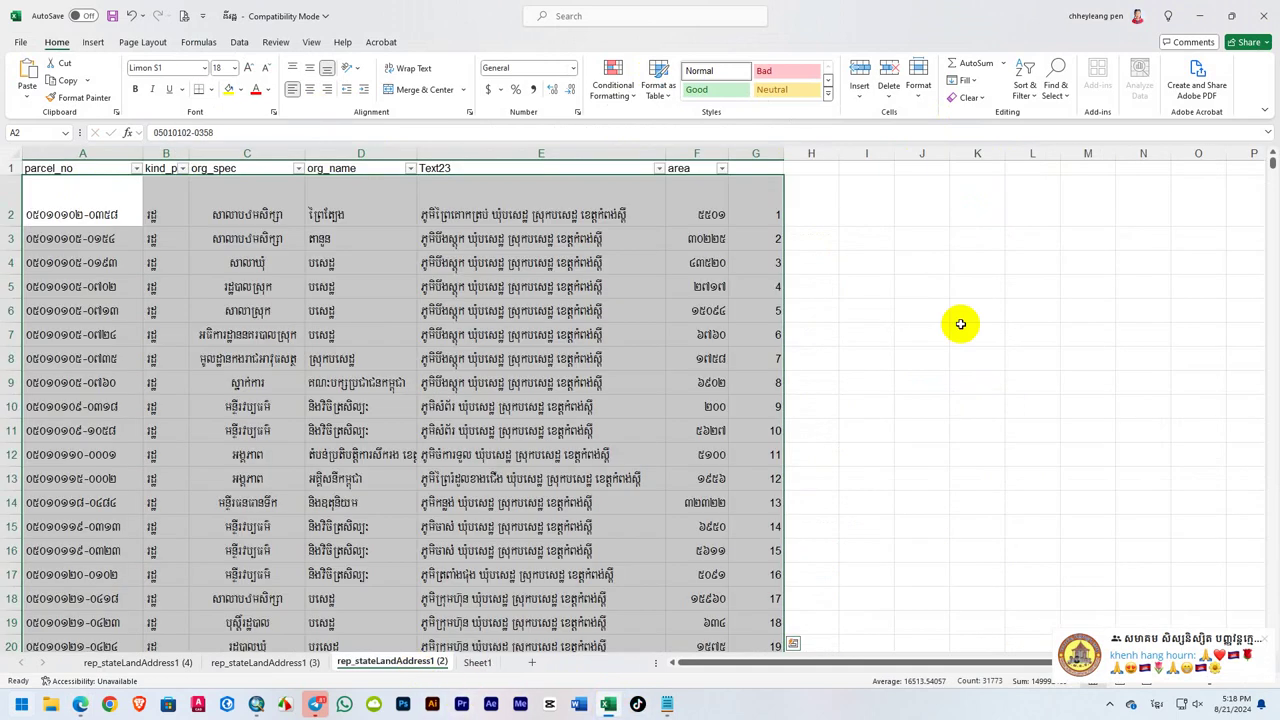
Fill the header cells A1:G1 on Sheet1 with a light blue theme colour.
left_click(478, 663)
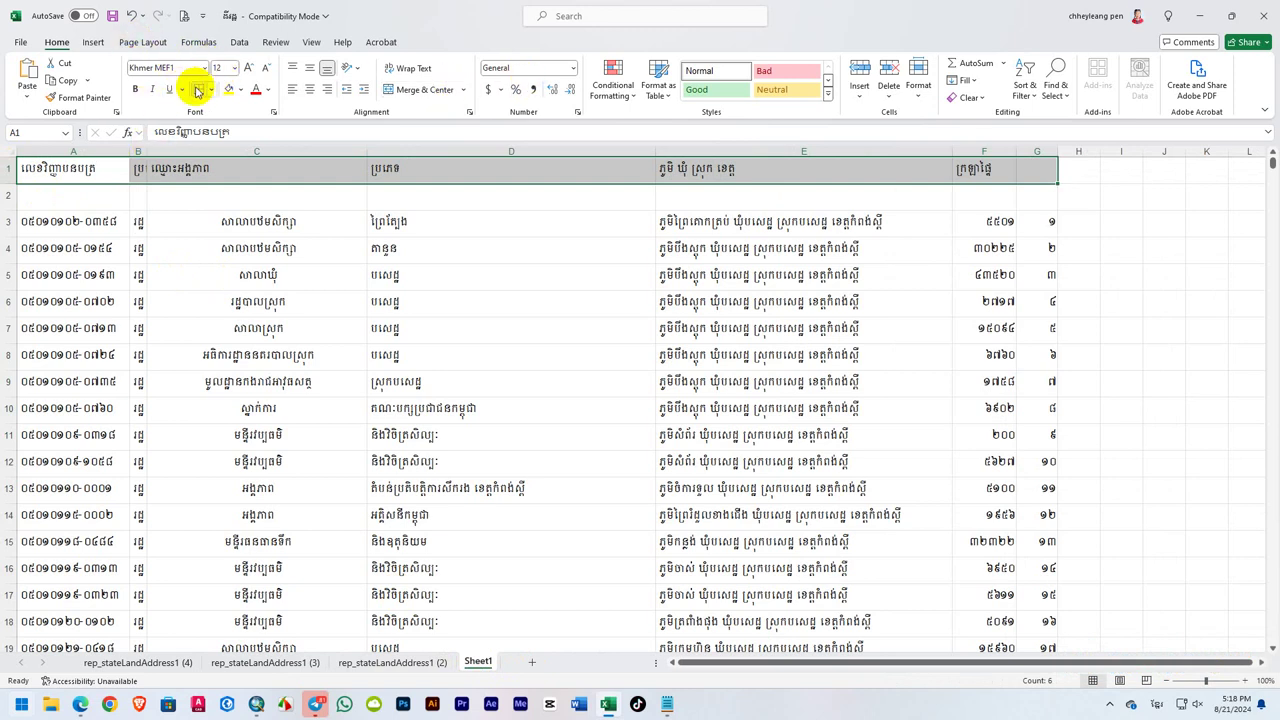
left_click(240, 89)
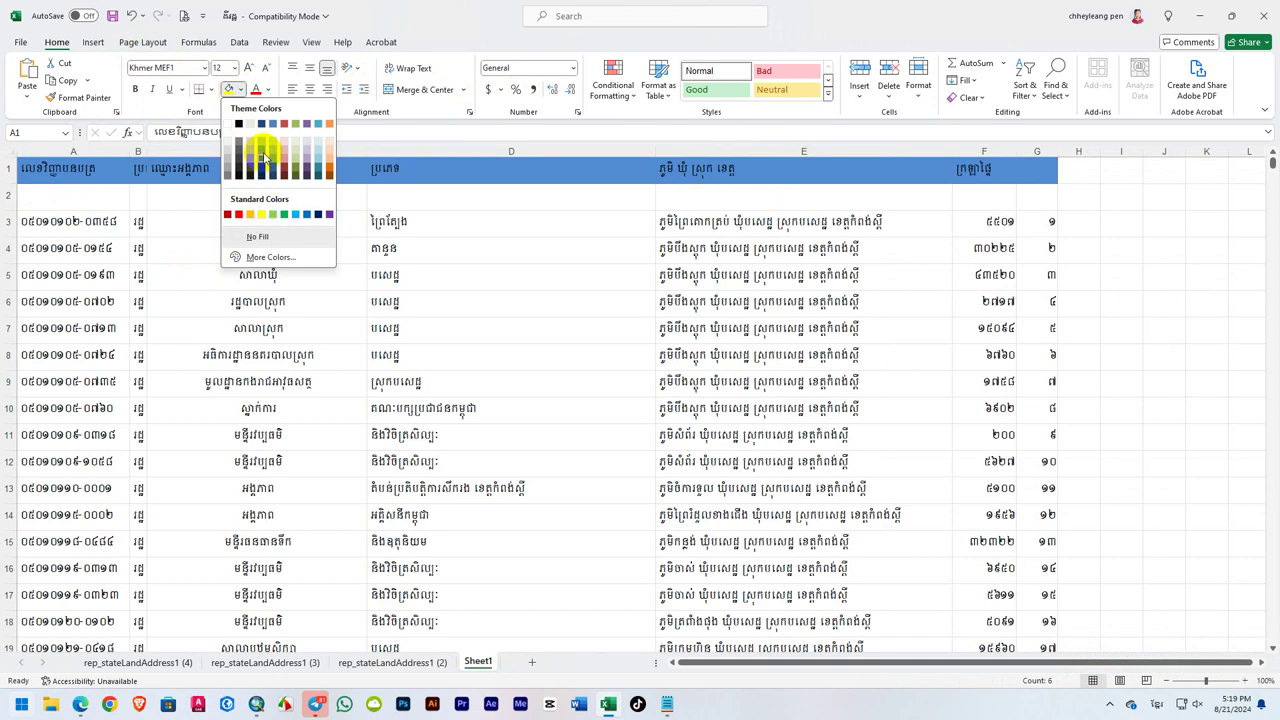
left_click(261, 150)
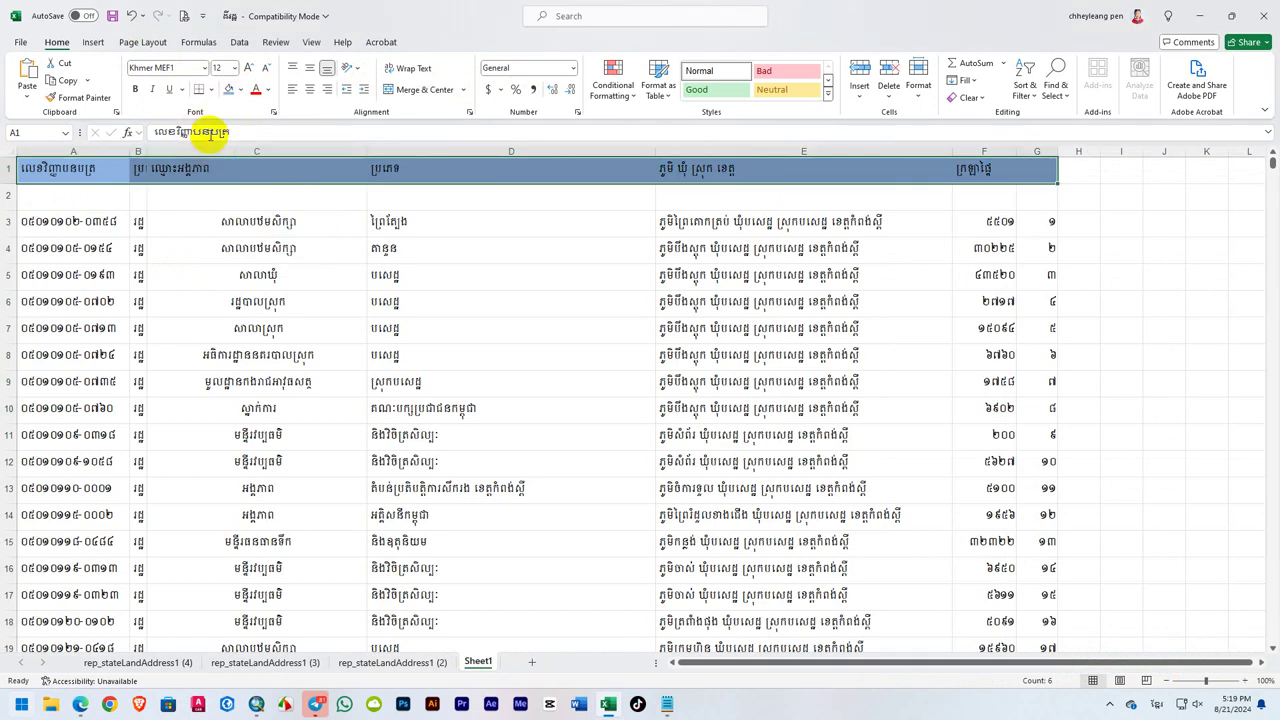
Widen column B until its ប្រភេទដី header fits, and centre the column's contents horizontally.
left_click_drag(145, 150, 170, 150)
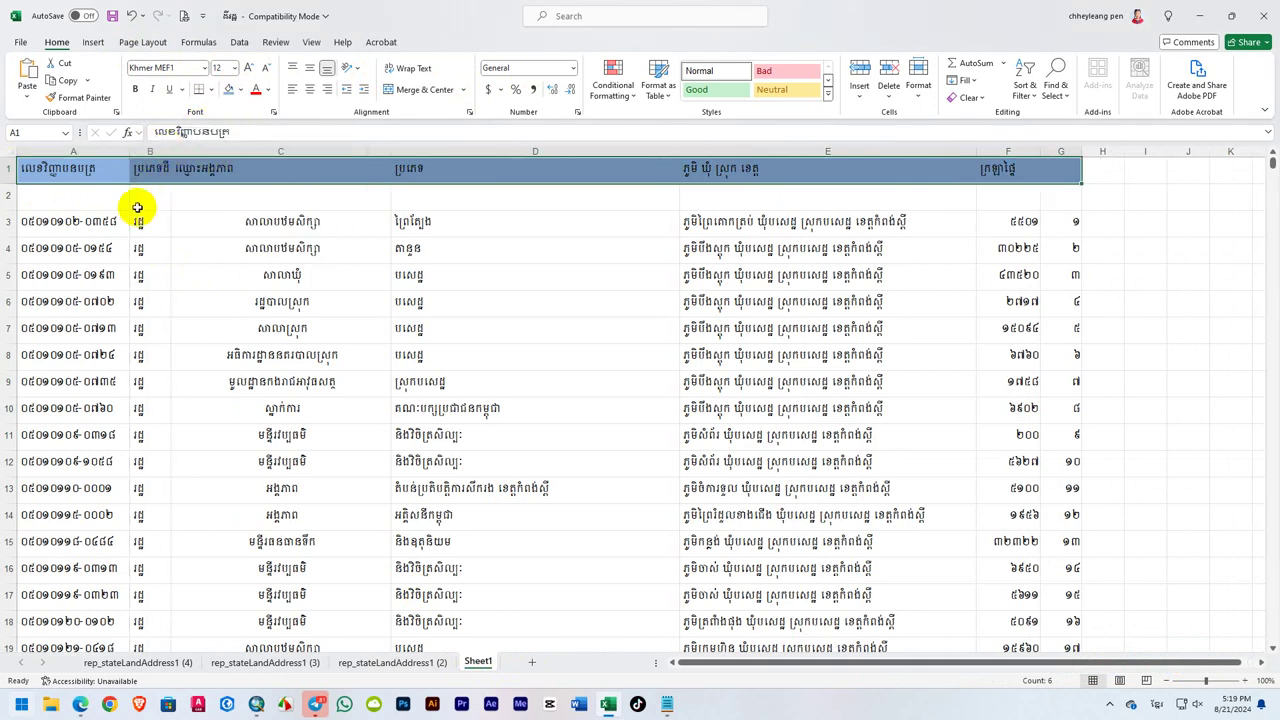
left_click(150, 151)
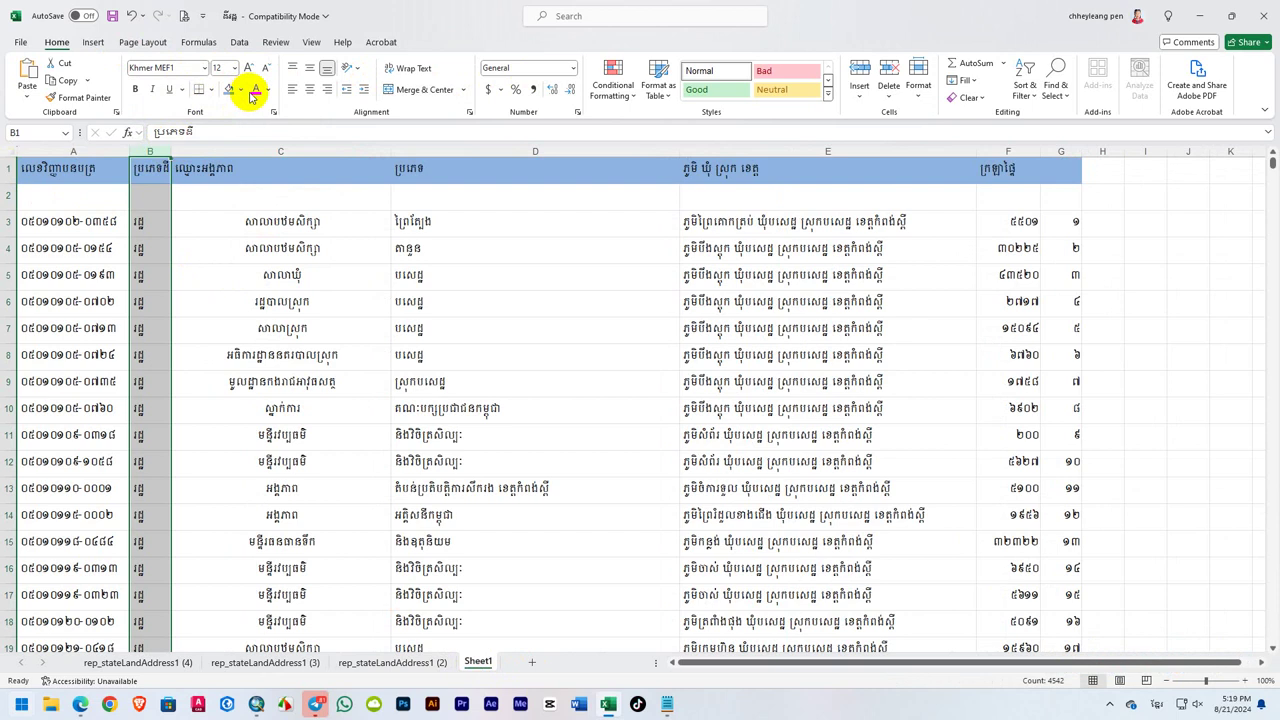
left_click(309, 89)
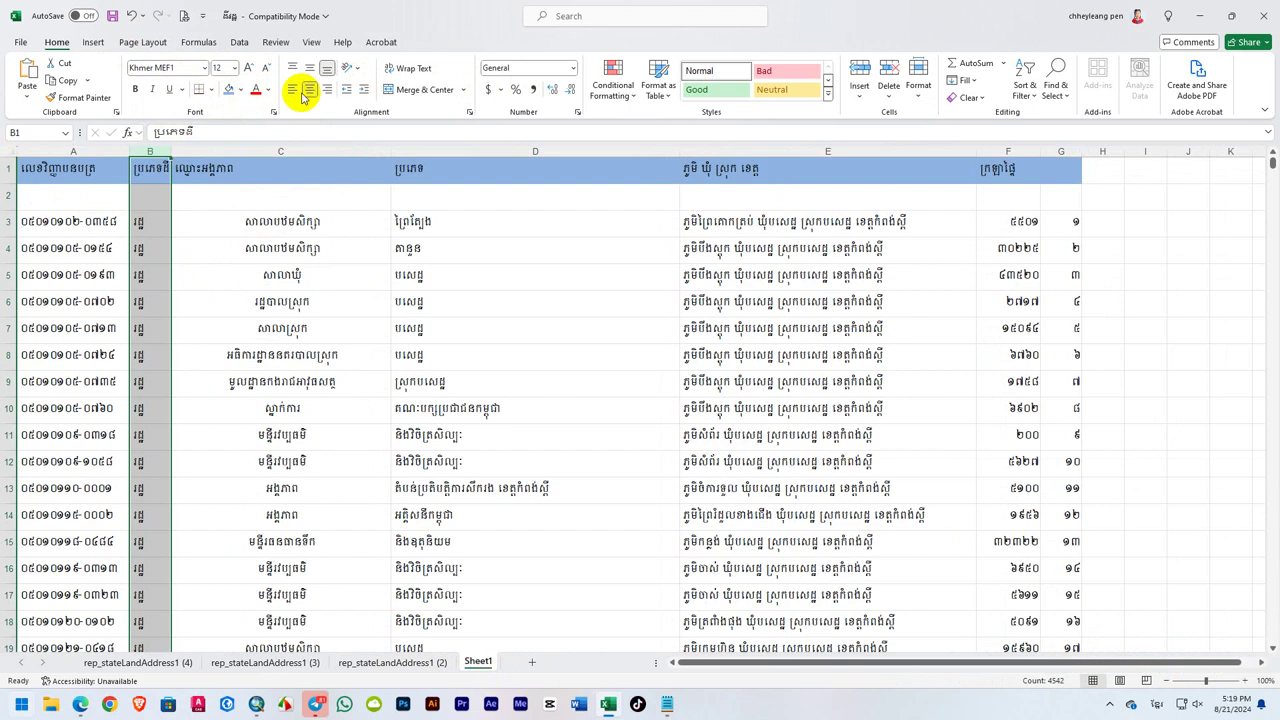
left_click(163, 221)
left_click_drag(168, 150, 170, 150)
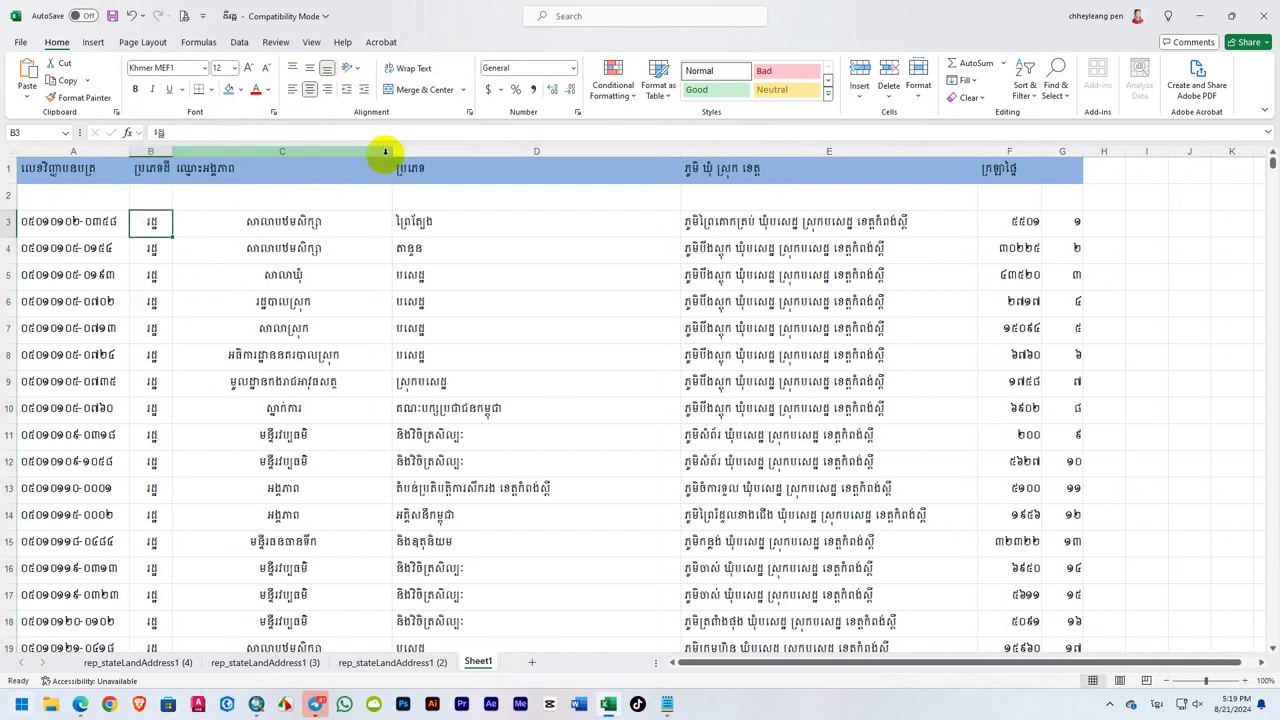
Delete the empty row 2 beneath the headers on Sheet1.
left_click(63, 171)
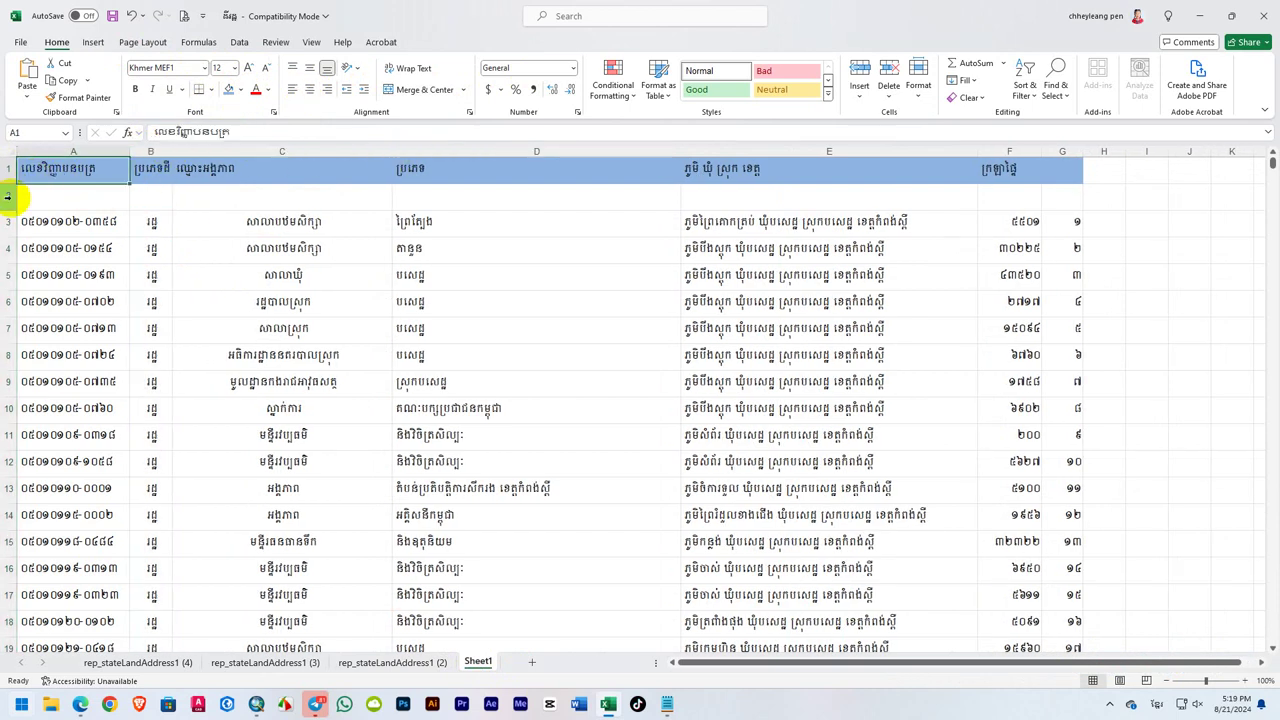
left_click(10, 194)
right_click(10, 194)
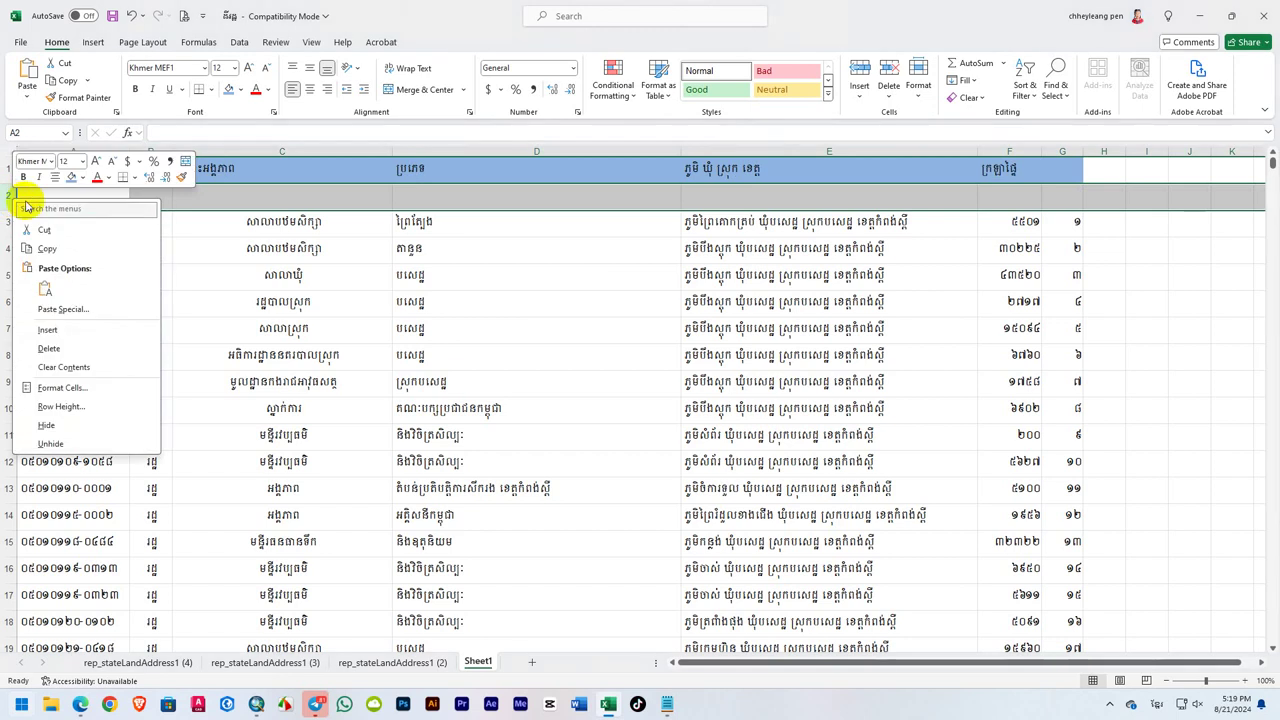
left_click(49, 348)
left_click(33, 196)
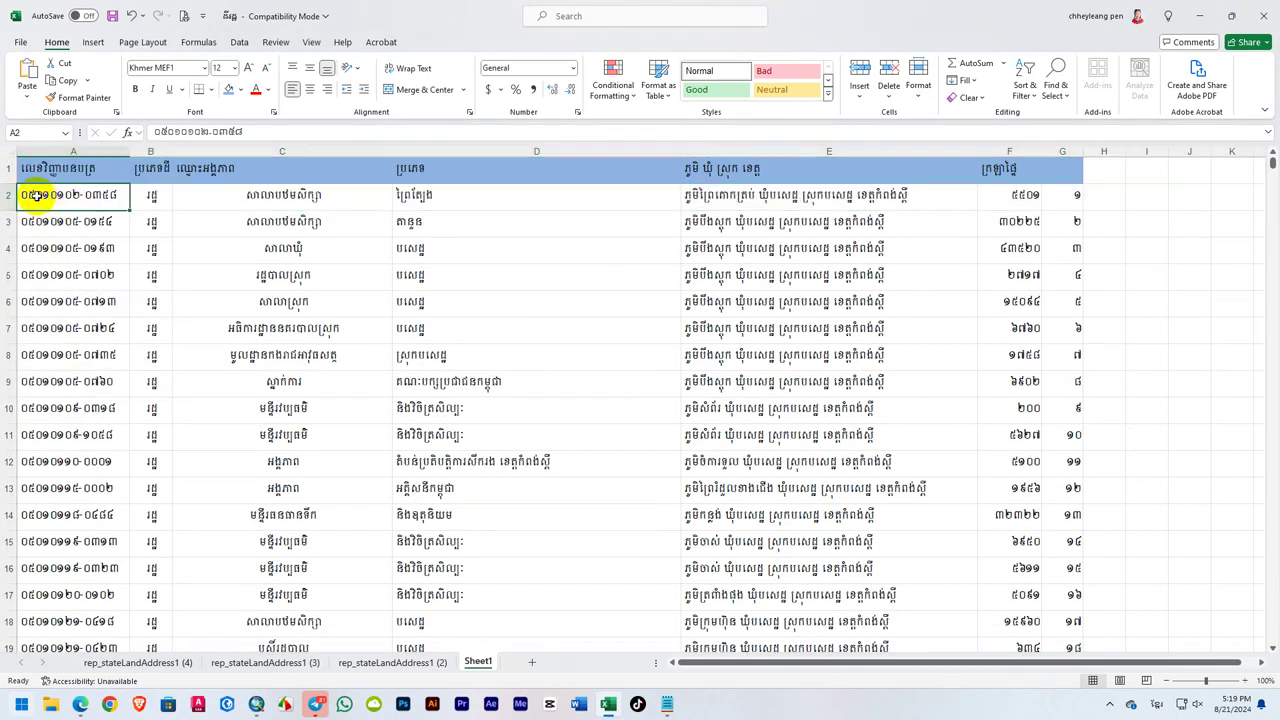
Apply All Borders to the whole table from A1 to the last data row in column G.
left_click_drag(42, 168, 1052, 604)
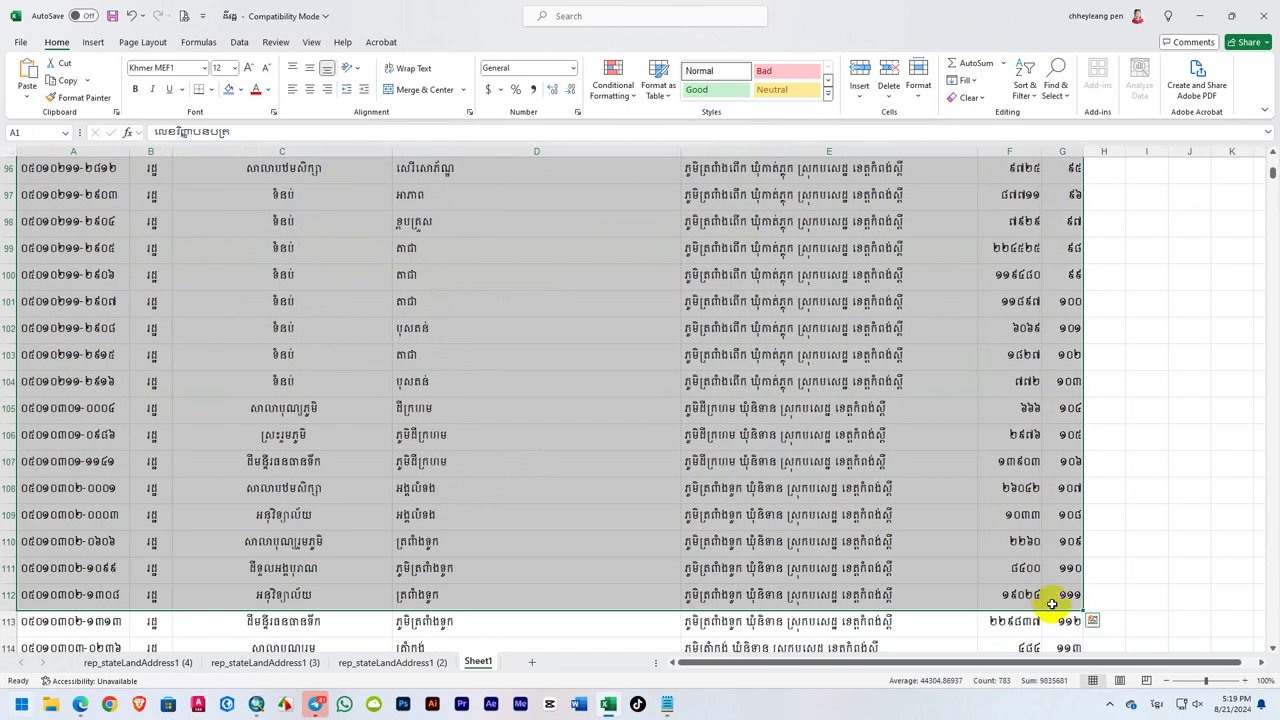
key("ctrl+shift+Down")
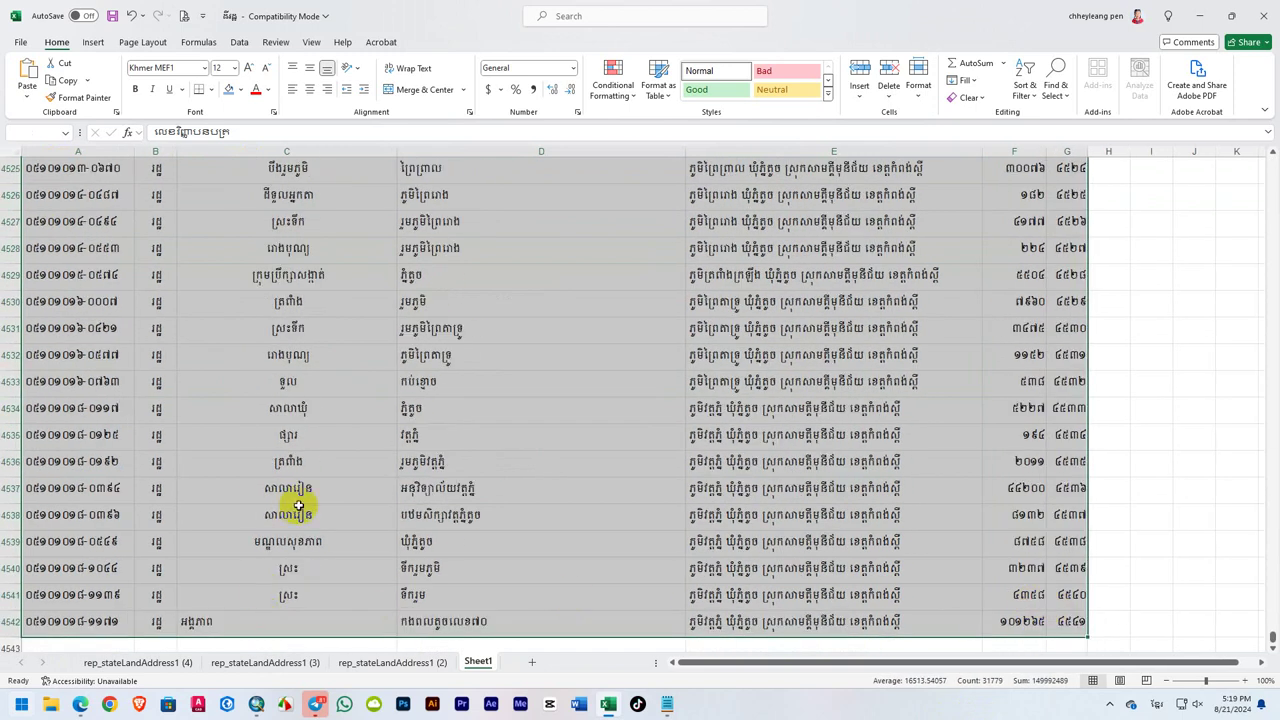
left_click(212, 90)
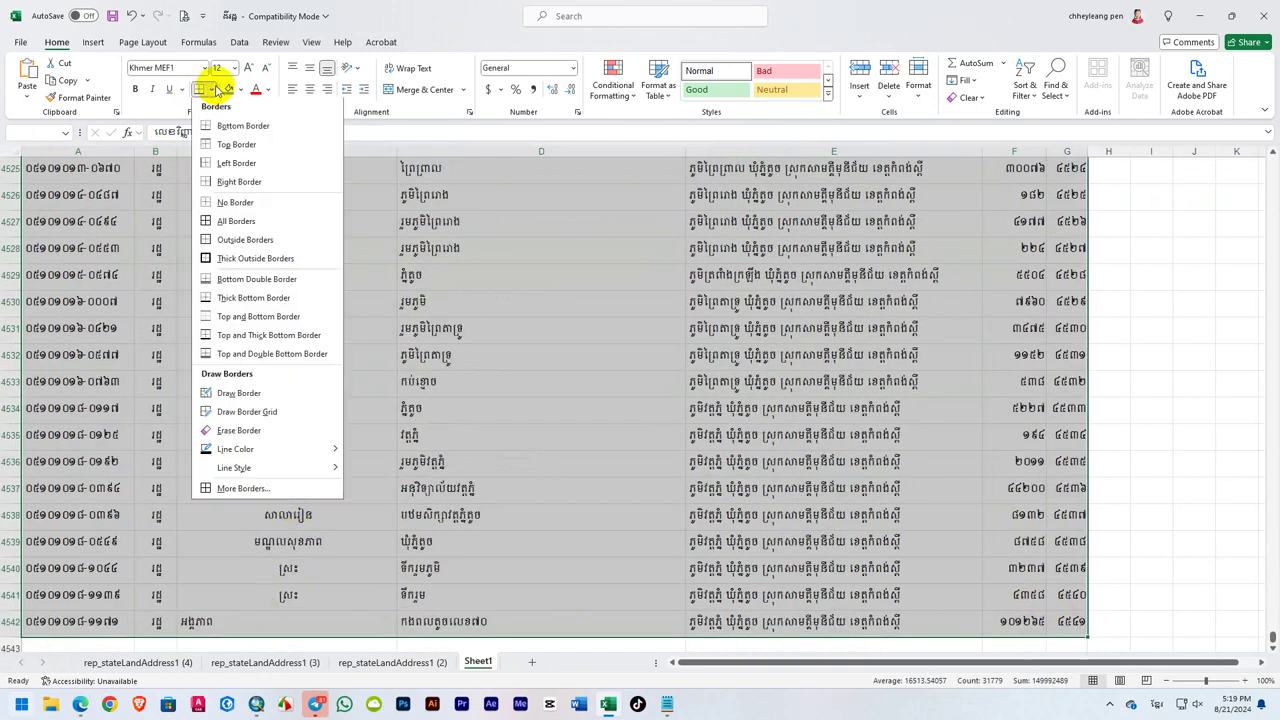
left_click(232, 219)
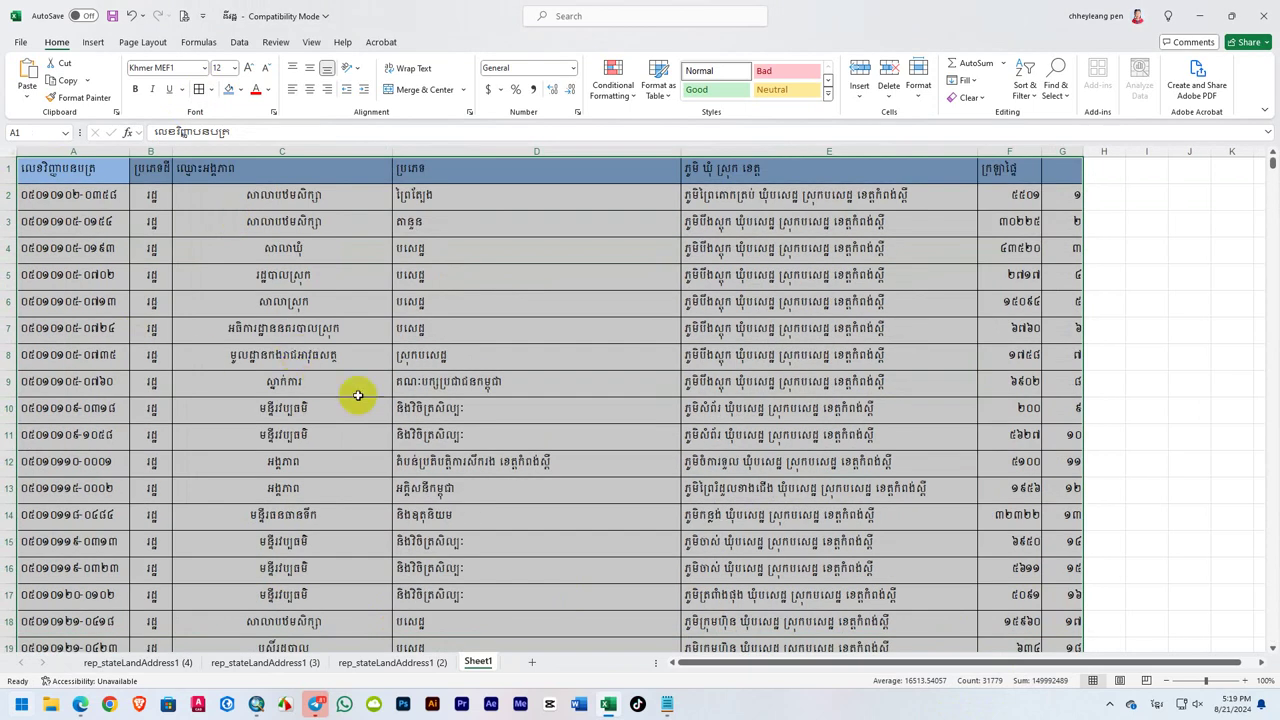
Centre the header text in row 1 and make it bold.
left_click(8, 172)
left_click(309, 89)
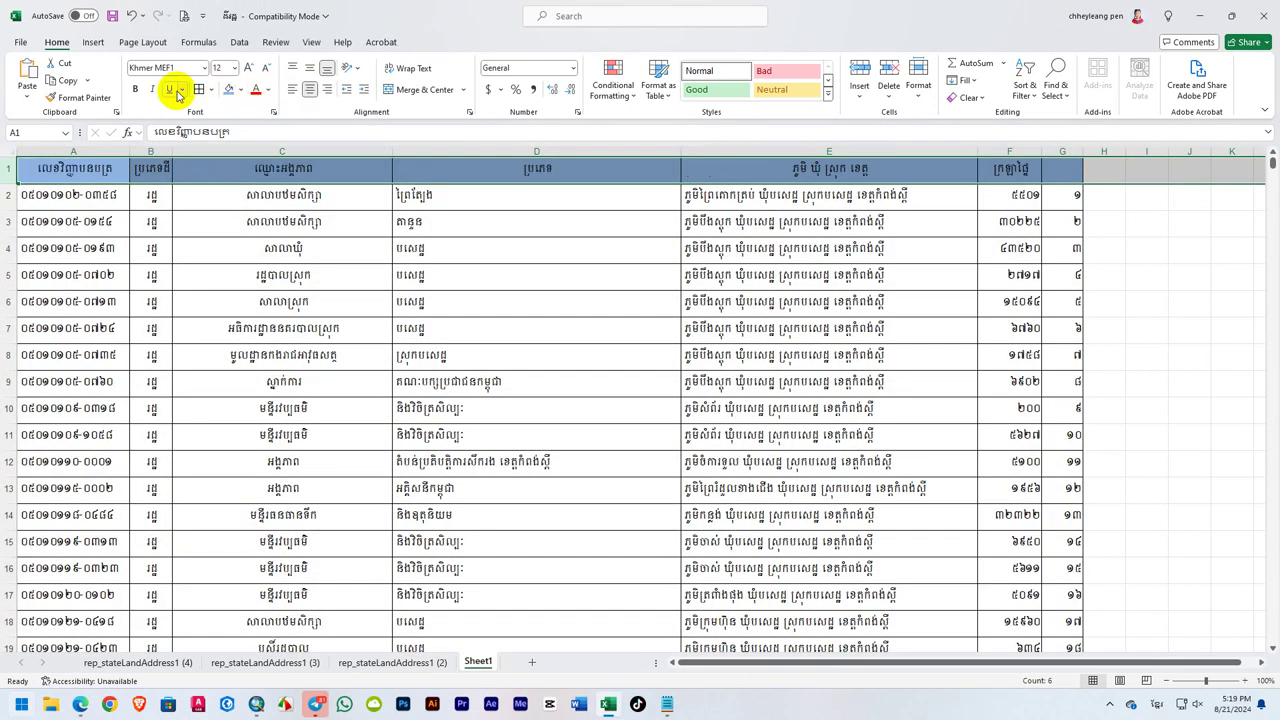
left_click(135, 89)
left_click(506, 355)
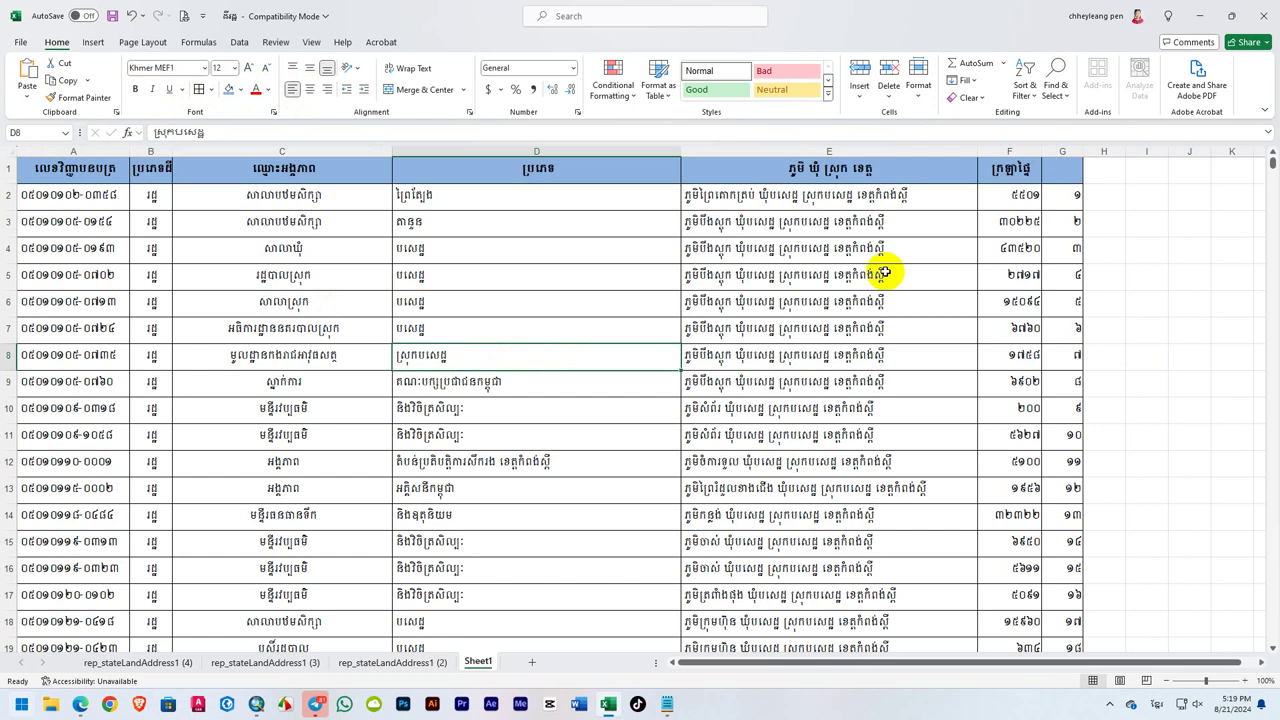
Check the bordered table down to its last row and rename Sheet1 as ដីរដ្ឋ.
left_click(1270, 500)
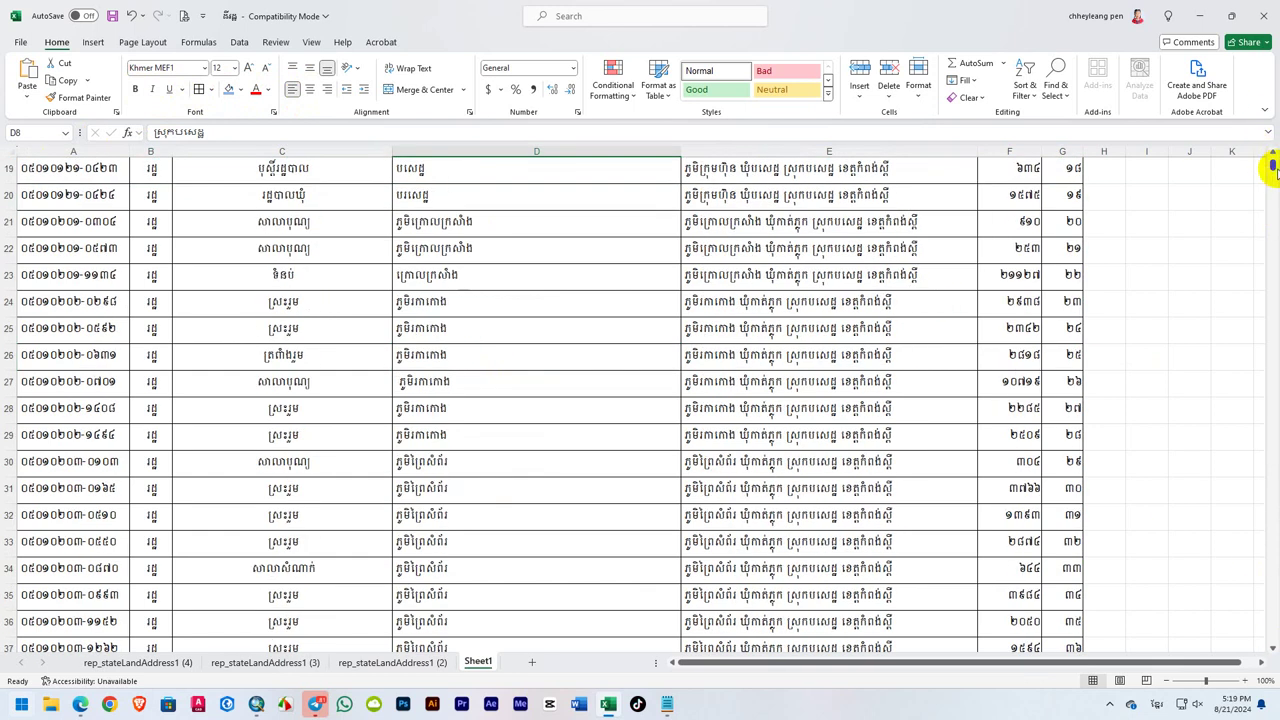
left_click_drag(1272, 170, 1268, 640)
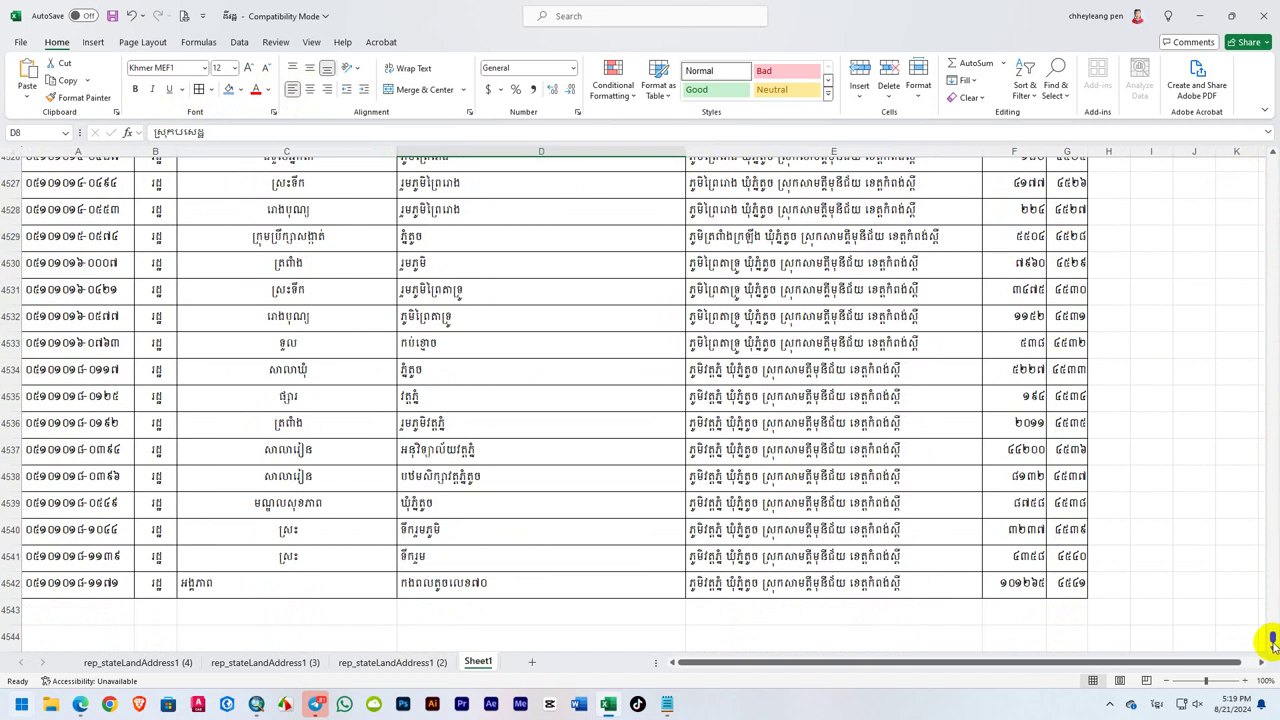
double_click(479, 664)
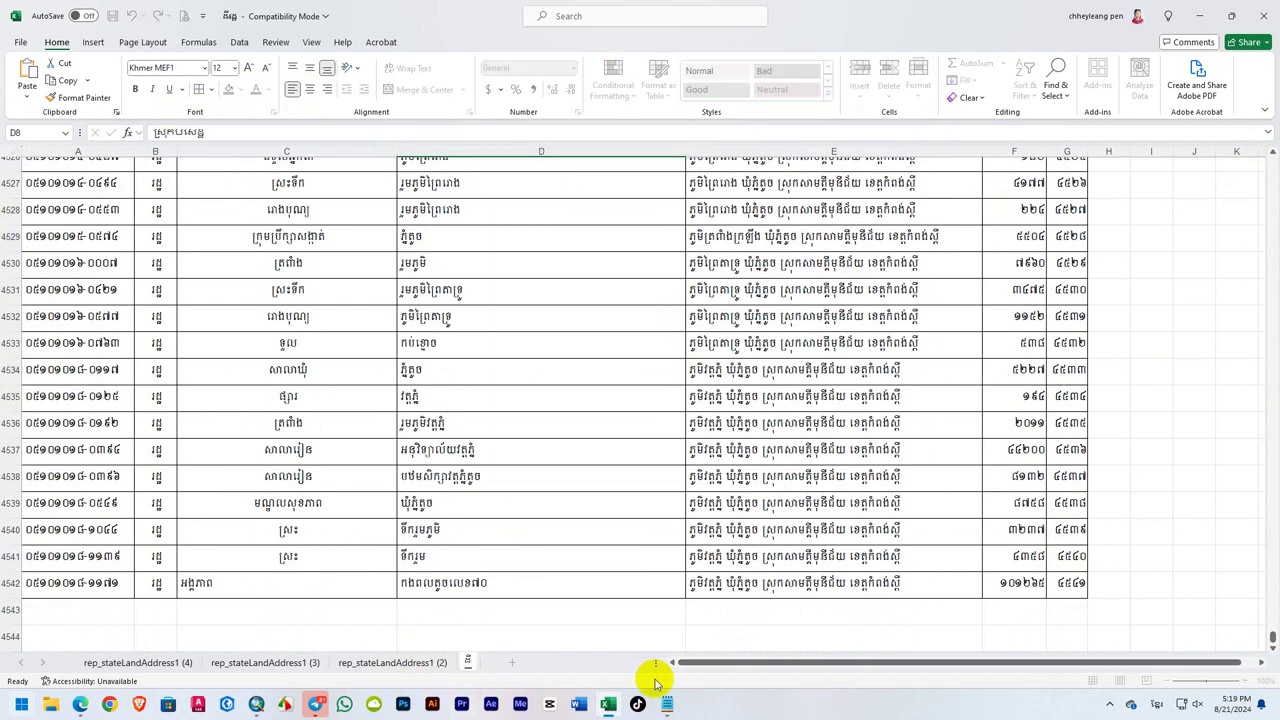
type("ដីរដ្ឋ")
key("Return")
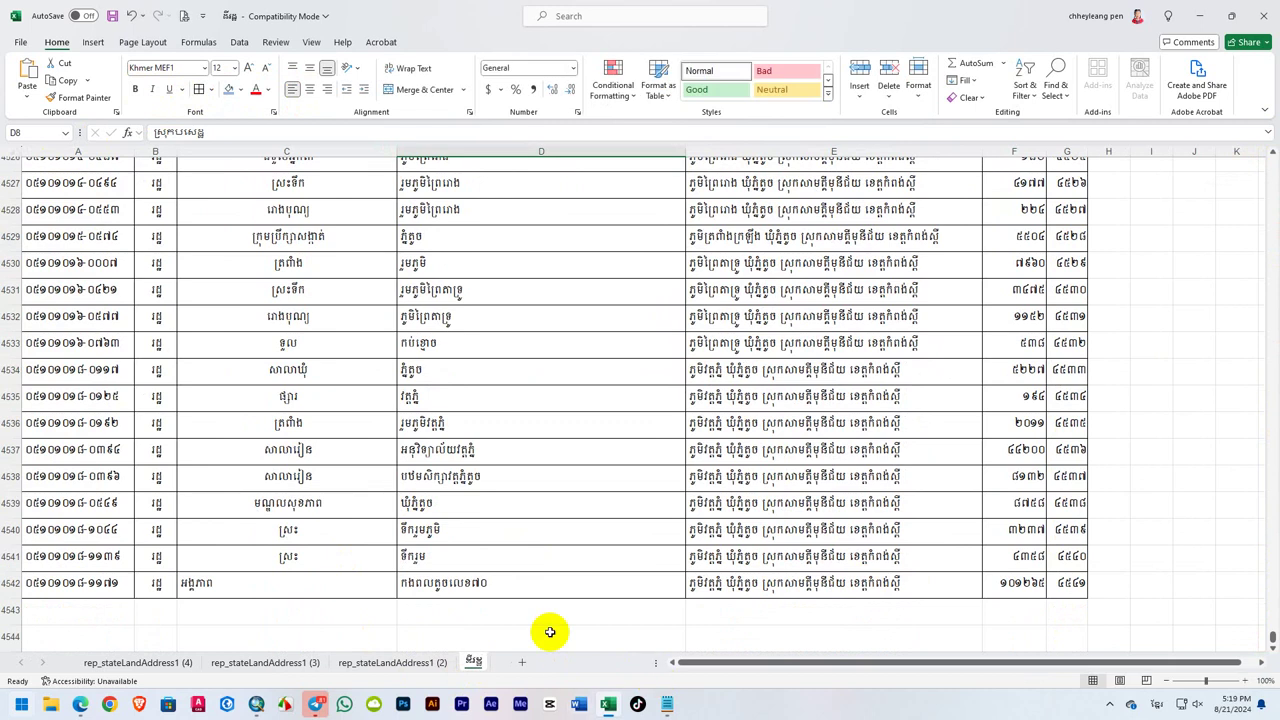
Add filters to the header cells A1:G1 on the ដីរដ្ឋ sheet.
left_click_drag(1262, 632, 1271, 157)
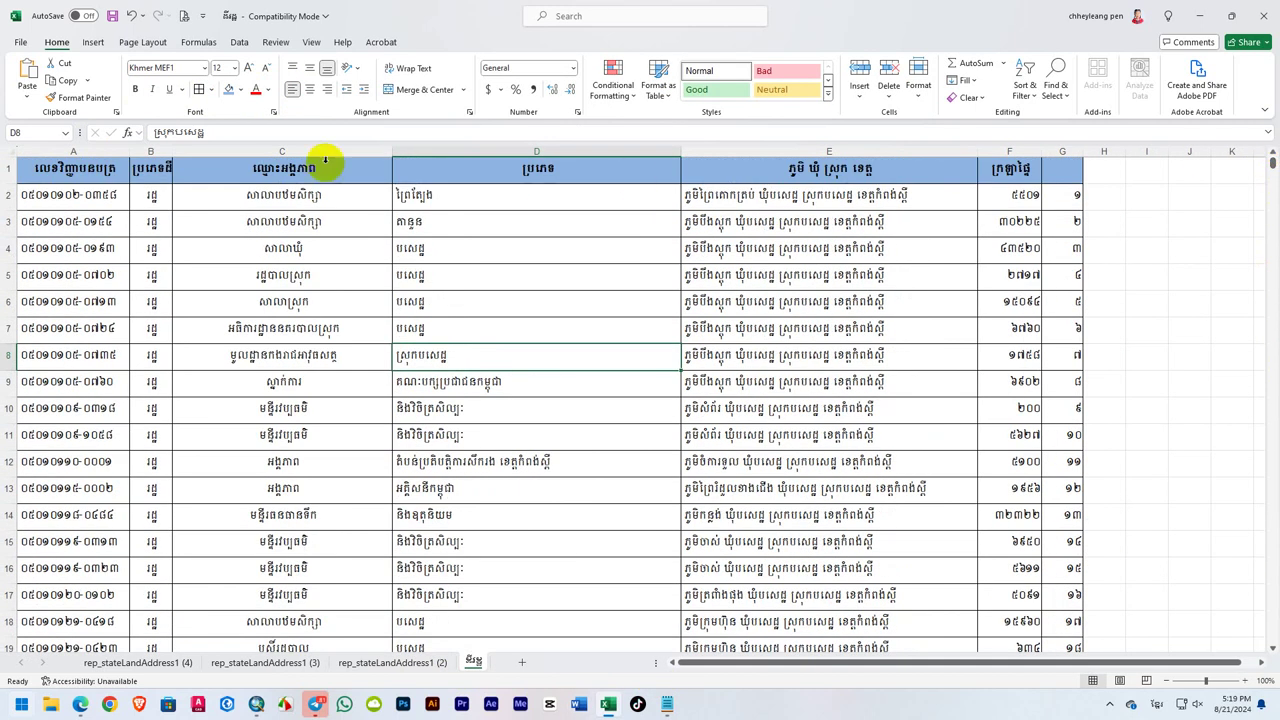
left_click_drag(114, 166, 1030, 167)
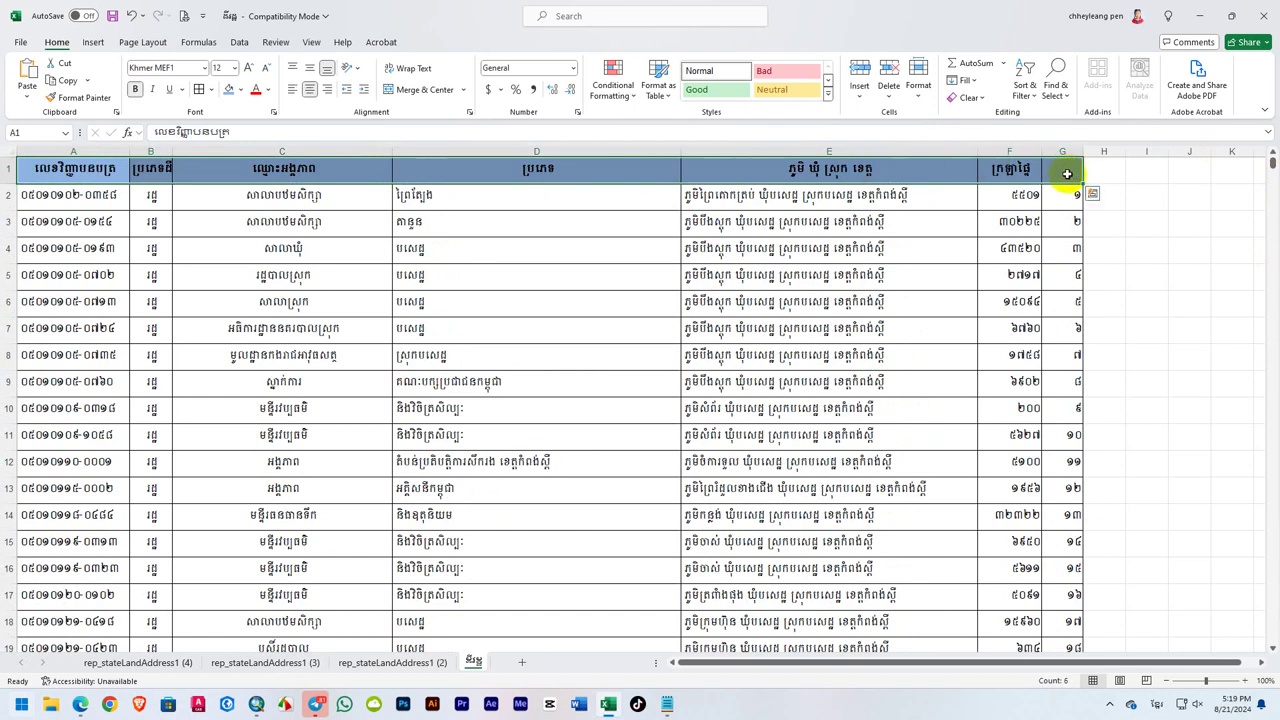
left_click(1029, 97)
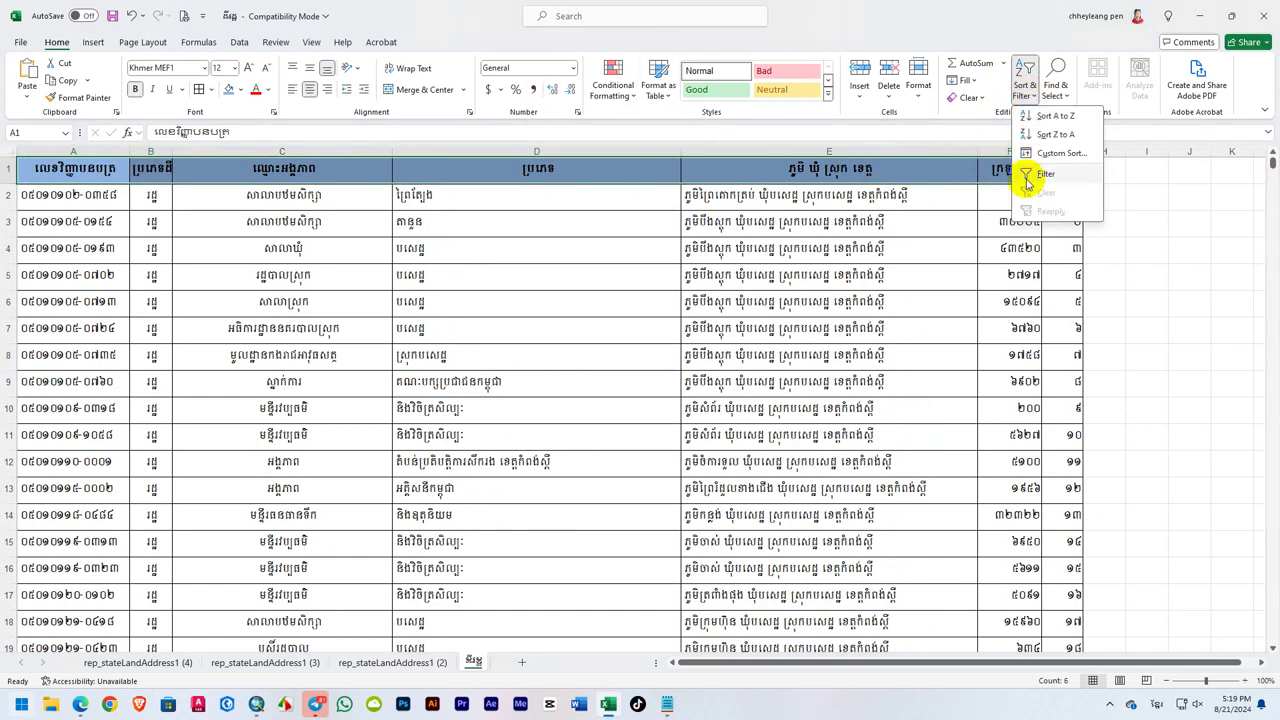
left_click(1025, 172)
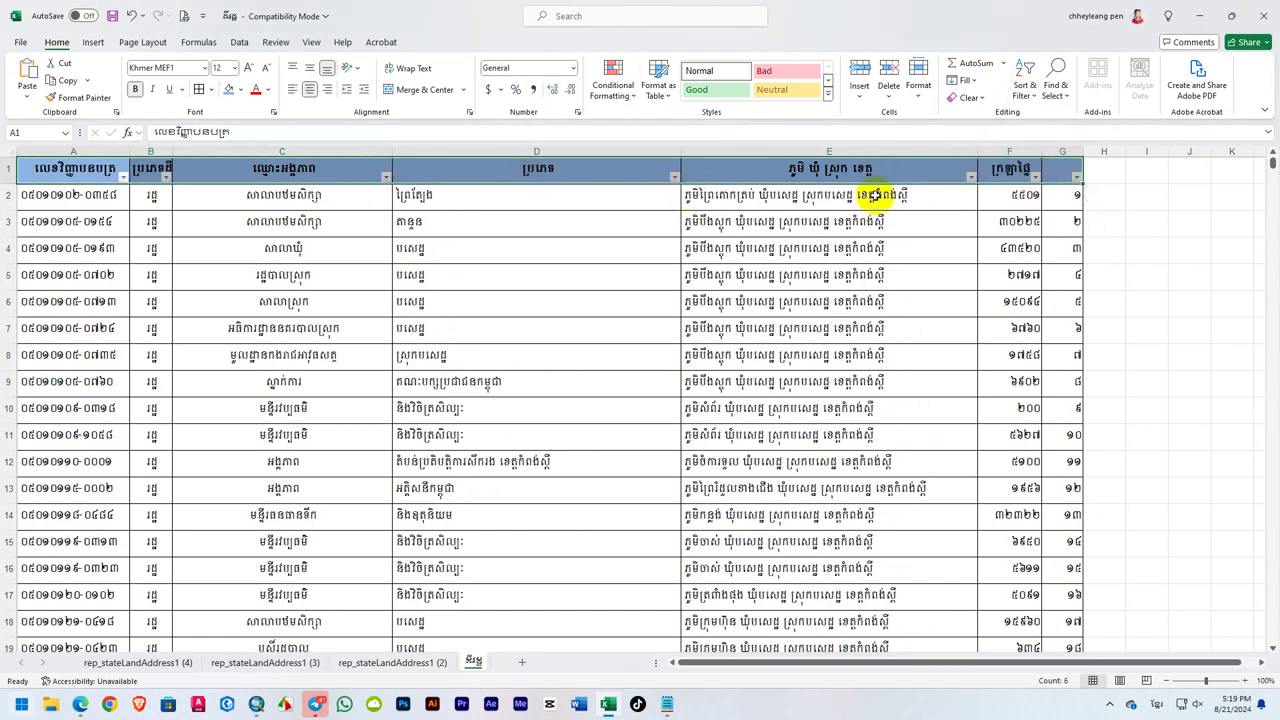
Filter the ឈ្មោះអង្គភាព column to show only the ក្រសួង rows.
left_click(971, 177)
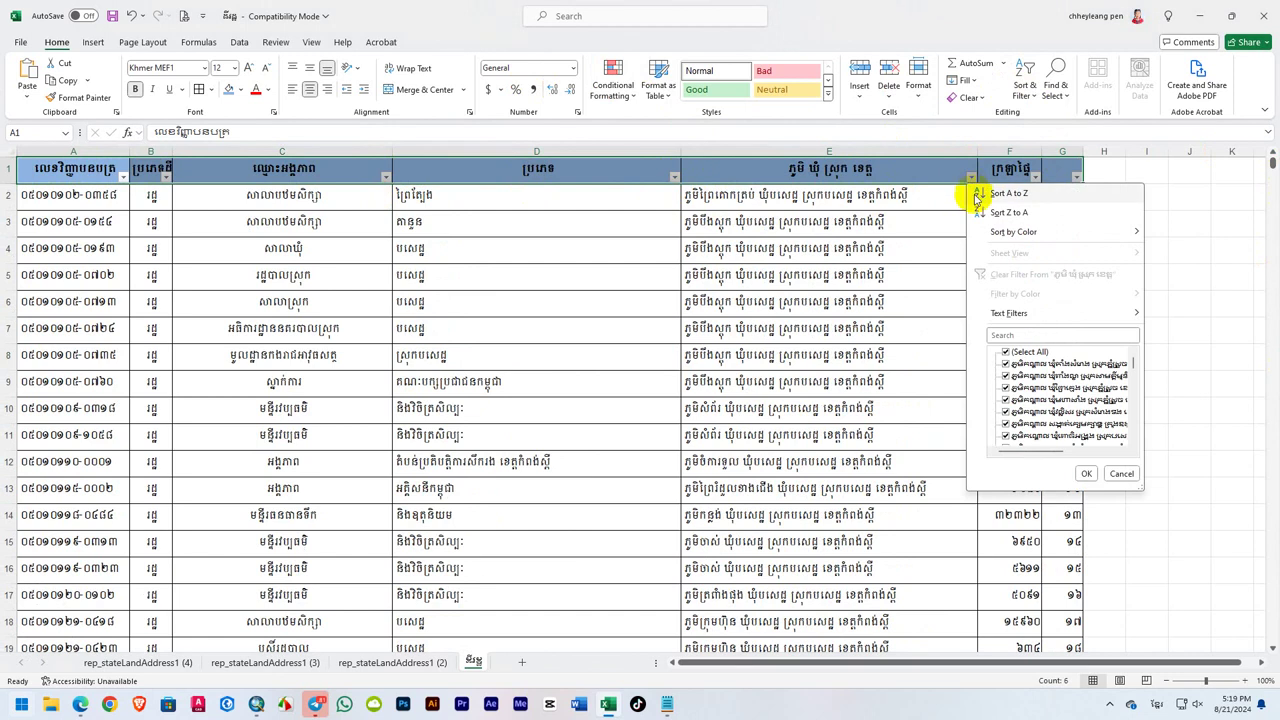
left_click(971, 177)
left_click(385, 177)
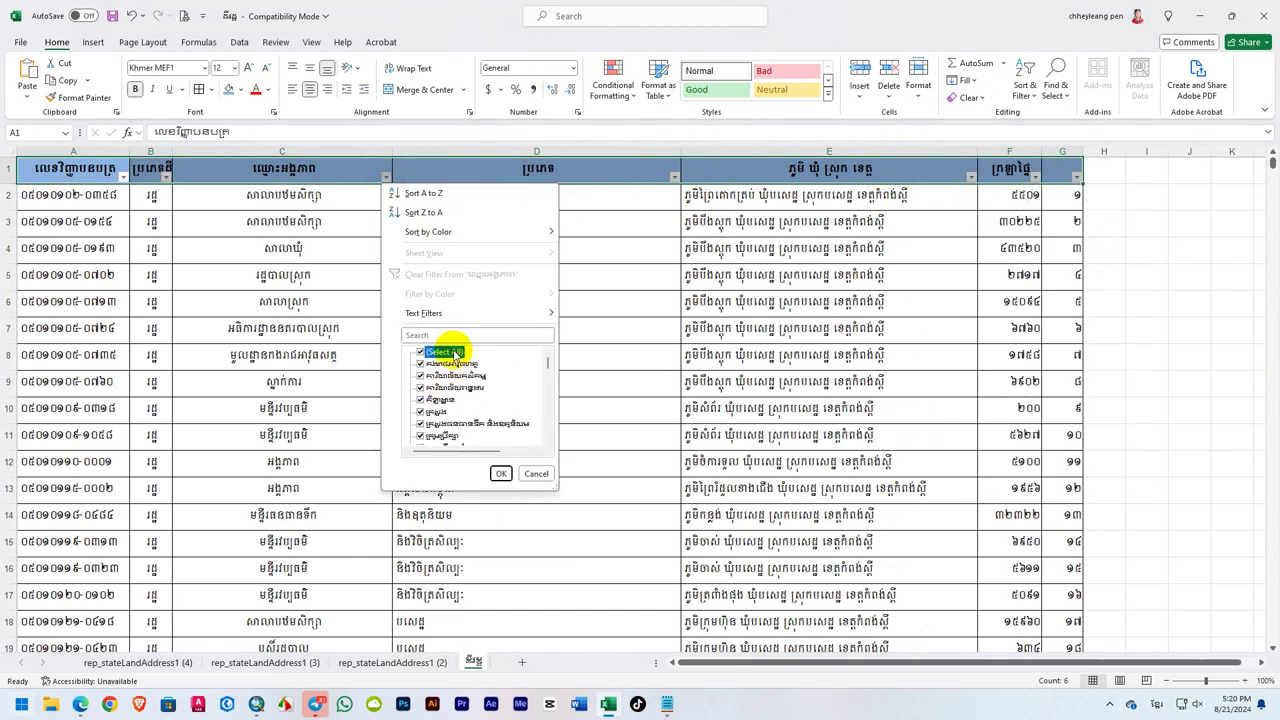
left_click(455, 353)
left_click(440, 411)
left_click(501, 473)
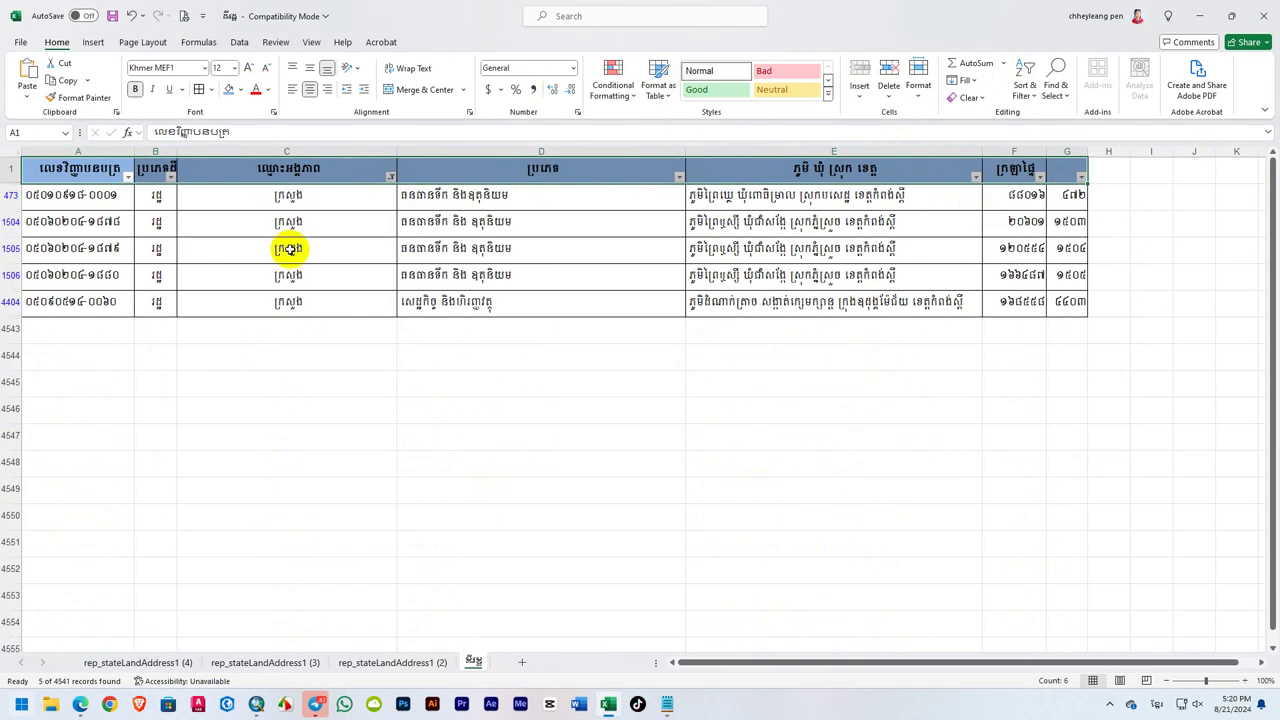
Change the ឈ្មោះអង្គភាព filter to show only កីឡាដ្ឋាន instead of ក្រសួង.
left_click(391, 178)
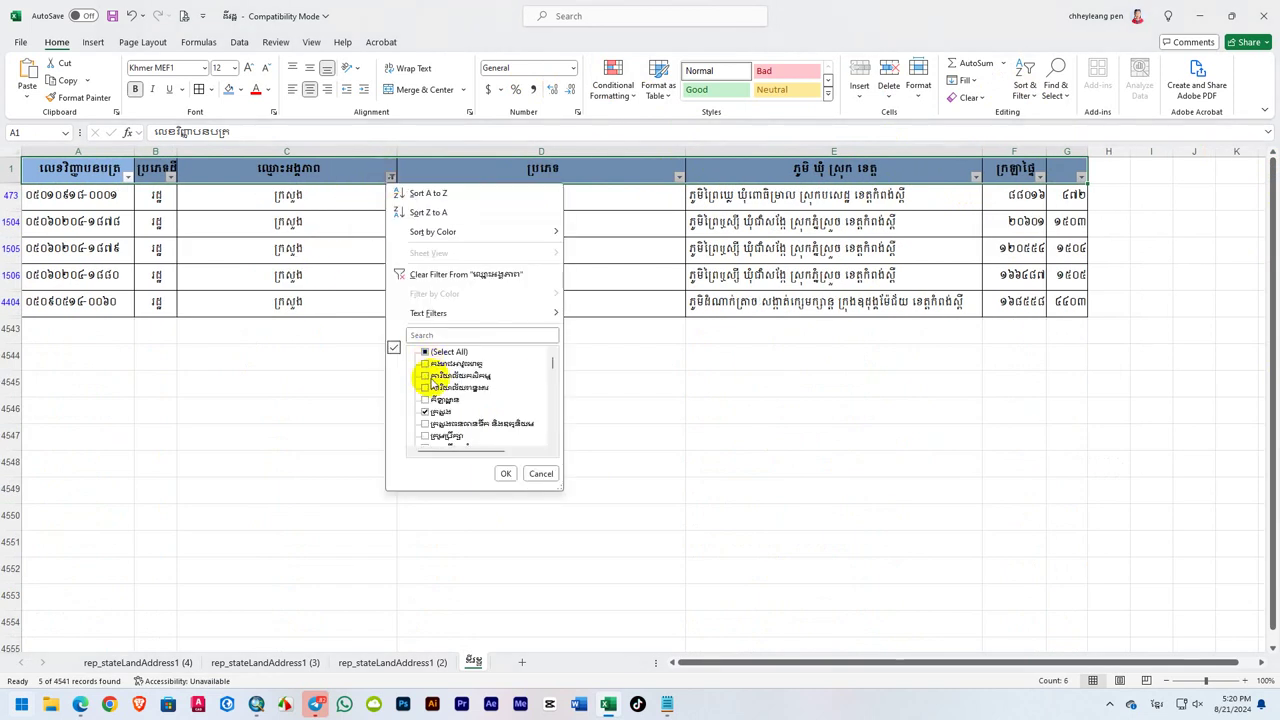
left_click(425, 399)
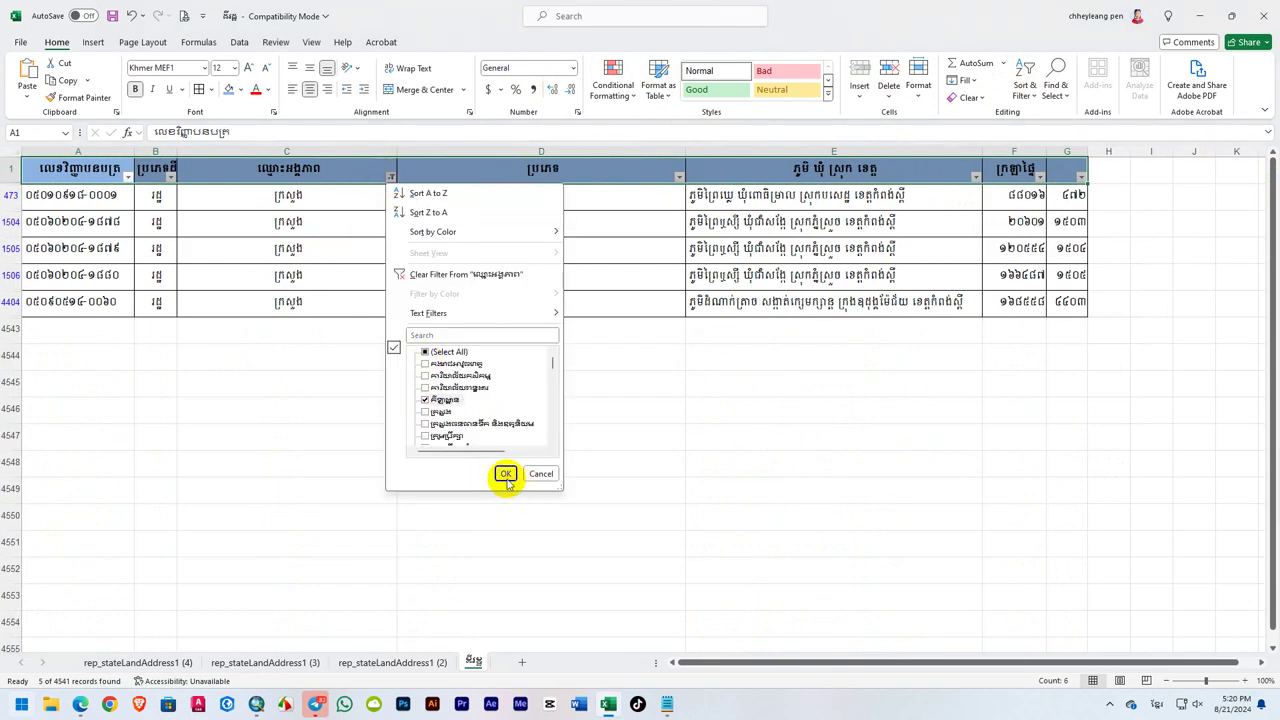
left_click(506, 475)
Select all values in the ឈ្មោះអង្គភាព filter to show every row again.
left_click(390, 178)
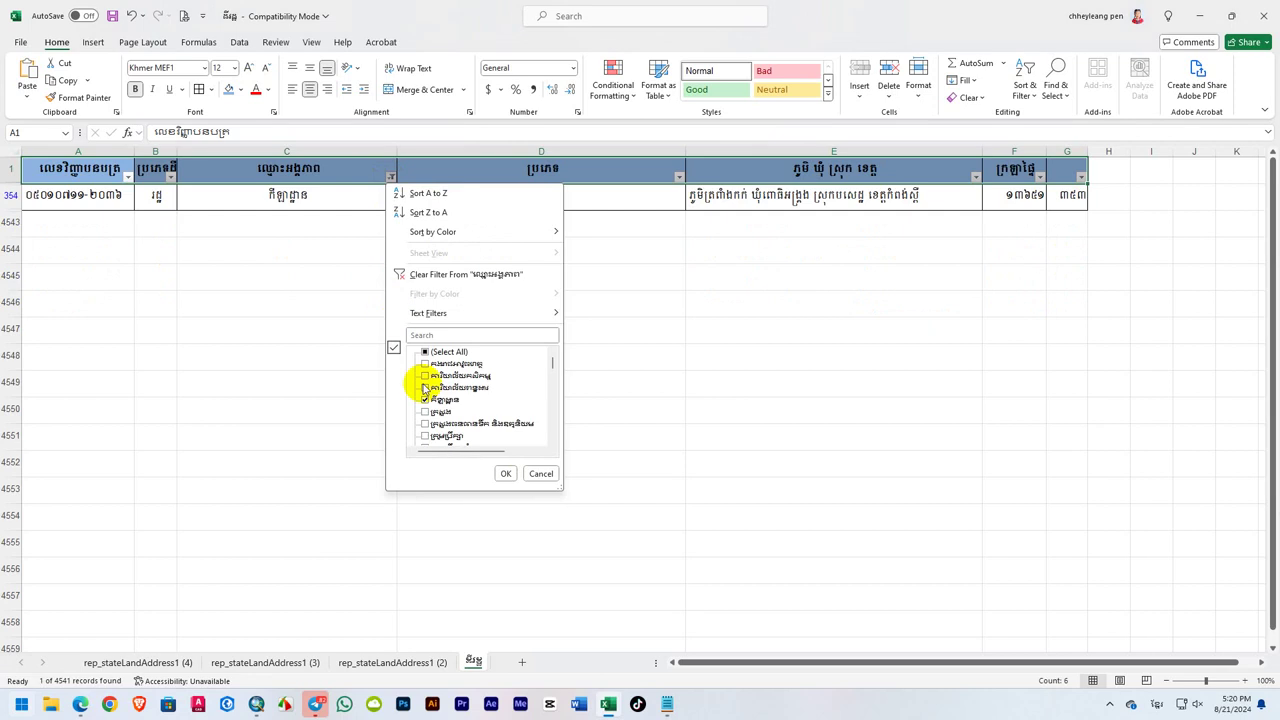
left_click(434, 354)
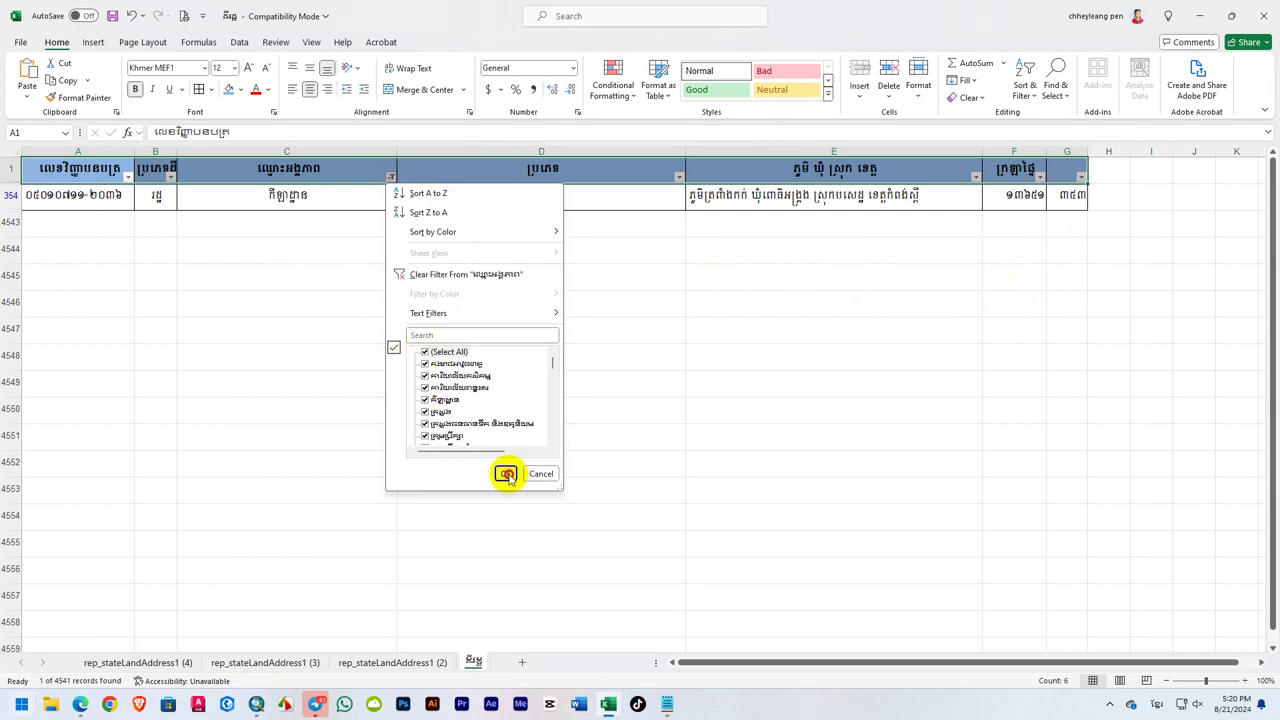
left_click(505, 473)
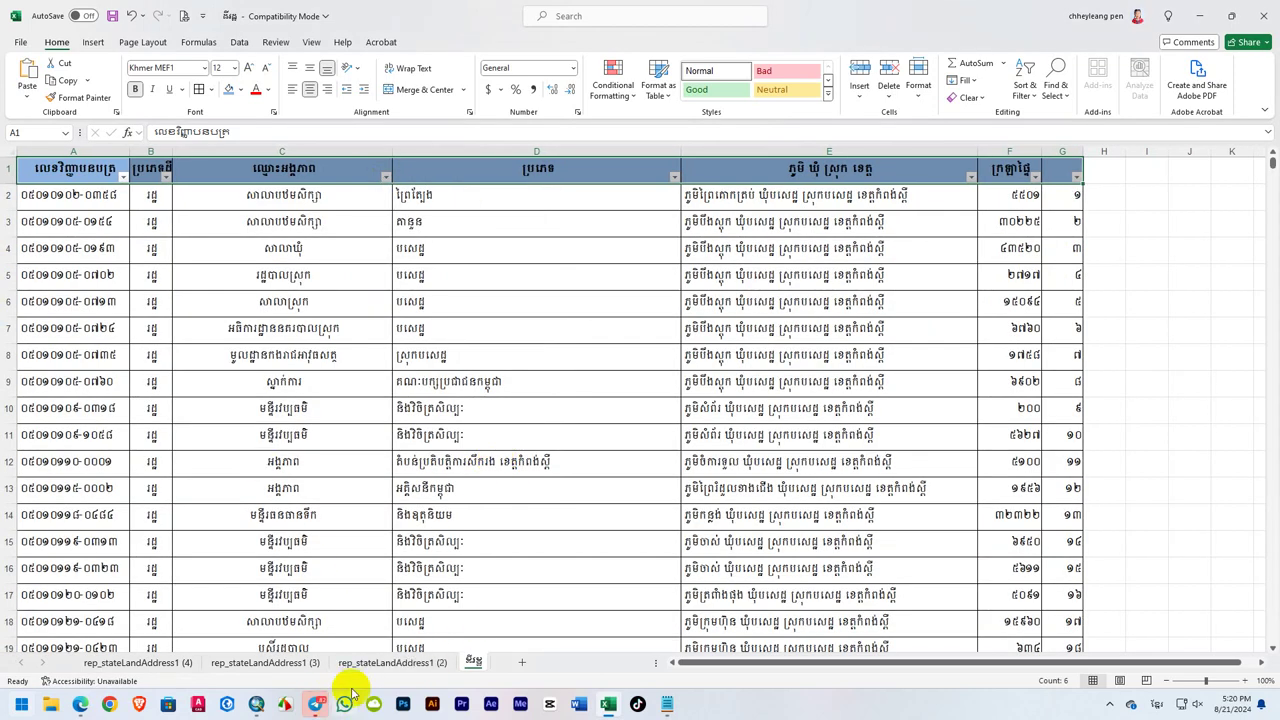
Review the original Limon-font data on the rep_stateLandAddress1 (2) and rep_stateLandAddress1 (3) sheets.
left_click(405, 663)
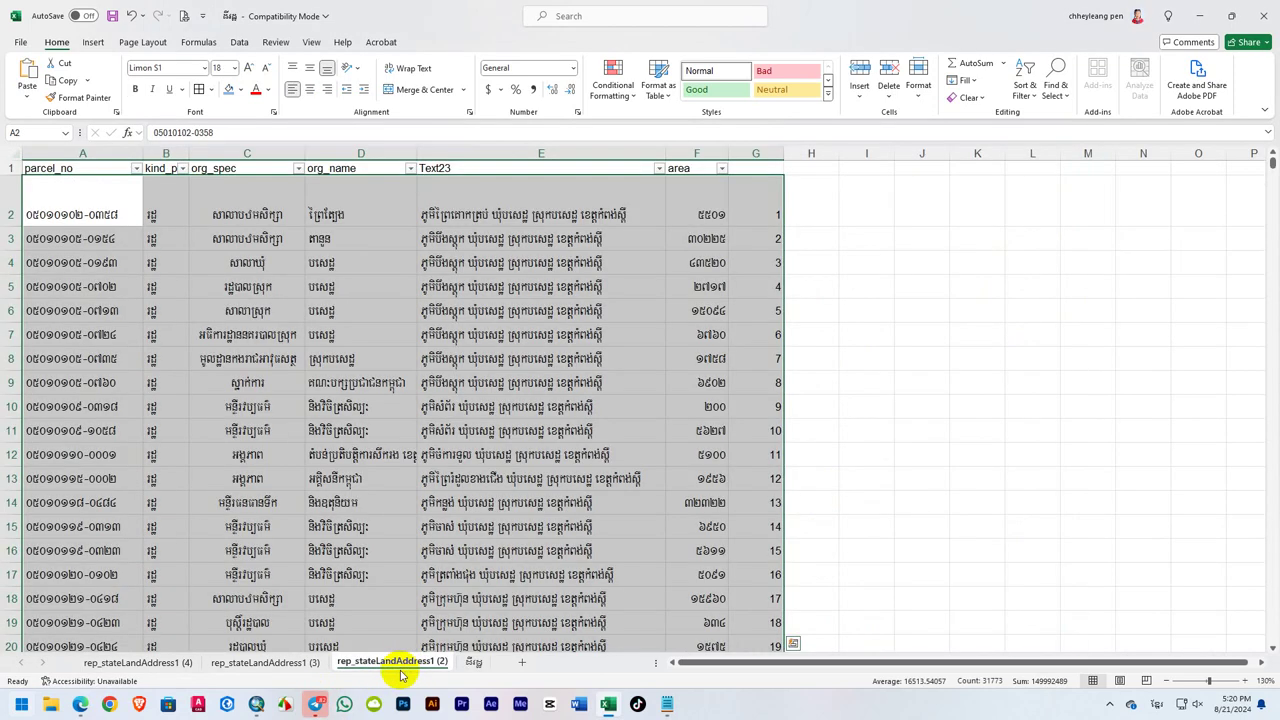
left_click(286, 663)
scroll(86, 240, "up", 12)
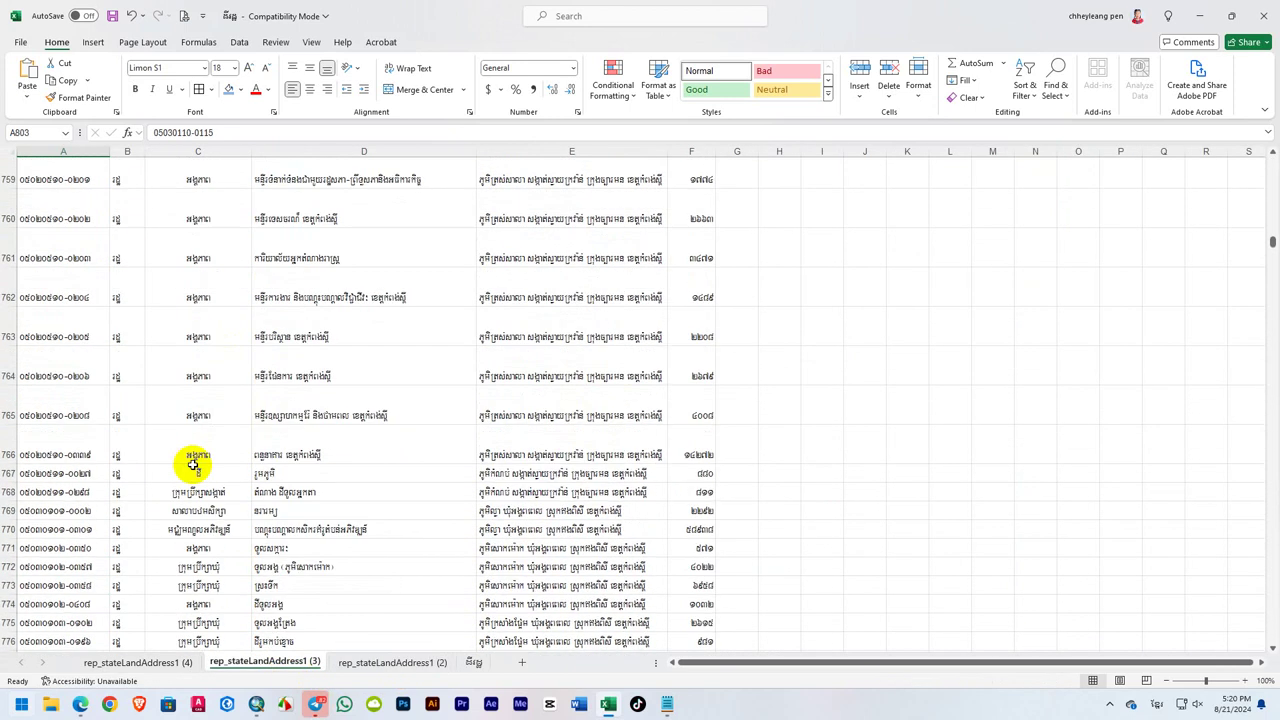
left_click_drag(1271, 245, 1271, 160)
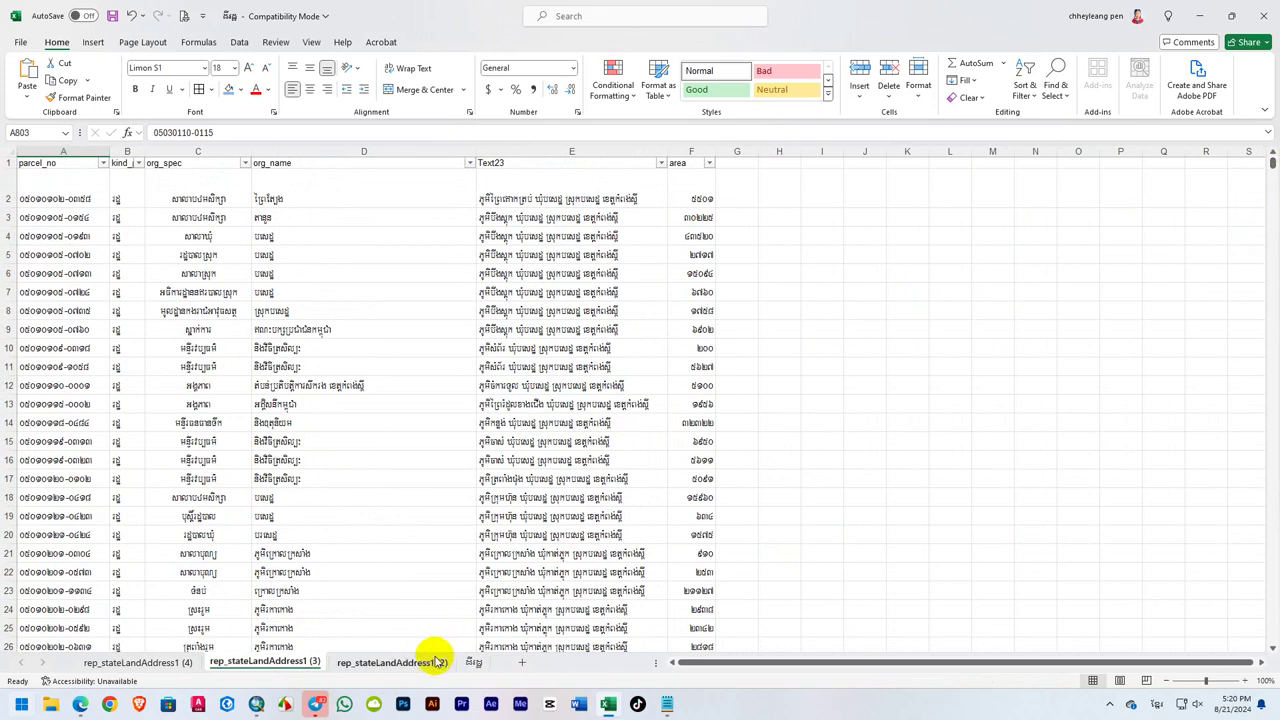
Rename the ដីរដ្ឋ sheet to ដីរដ្ឋ (Khmer Unicode) and save the workbook in its current format.
left_click(392, 662)
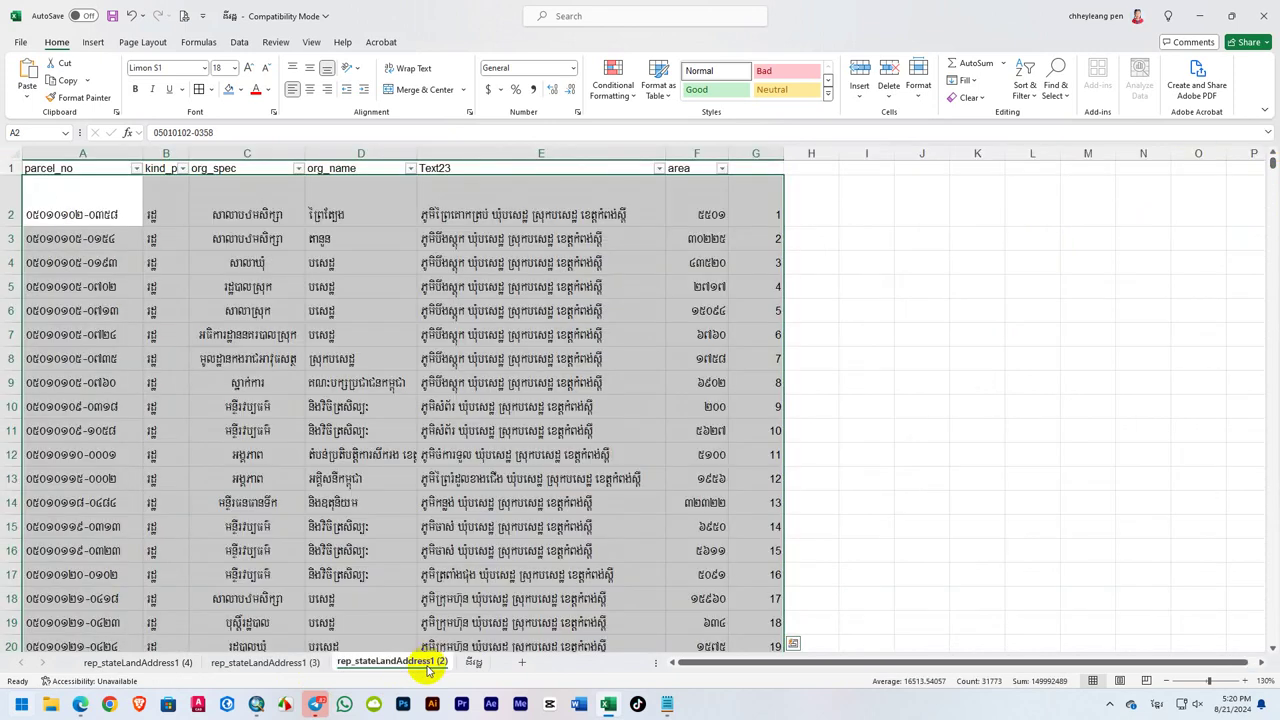
left_click(468, 663)
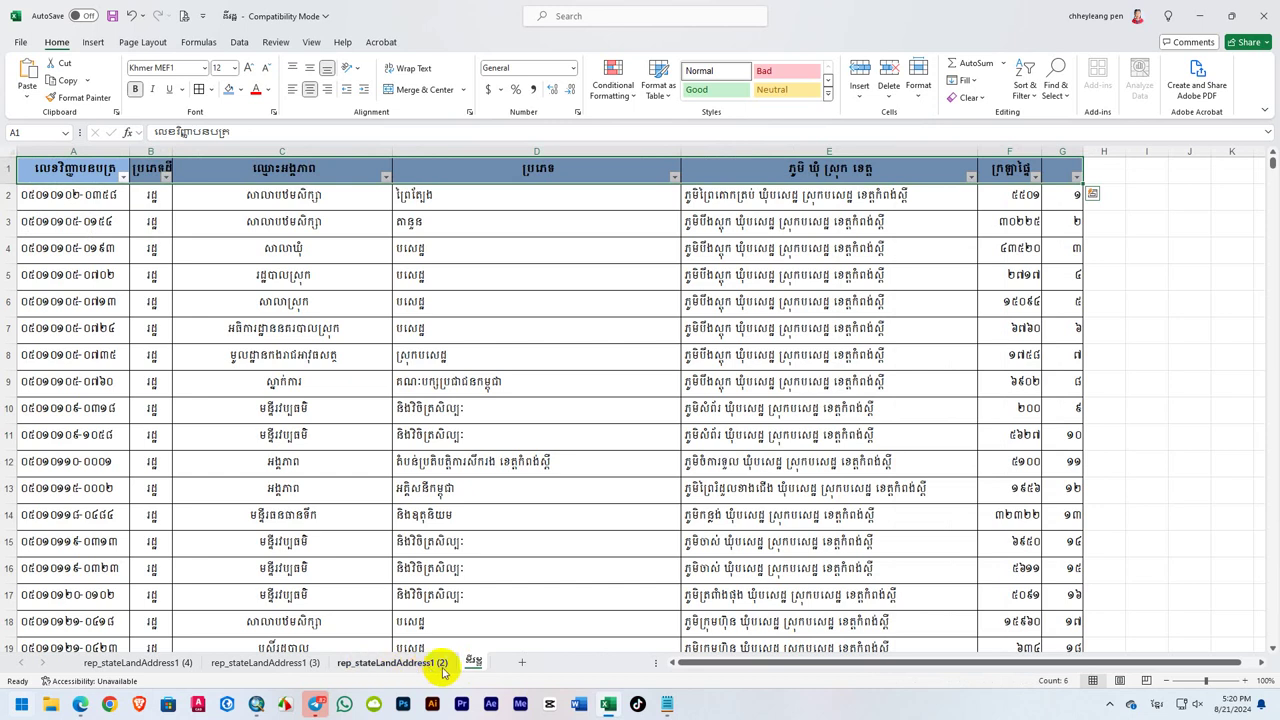
double_click(476, 665)
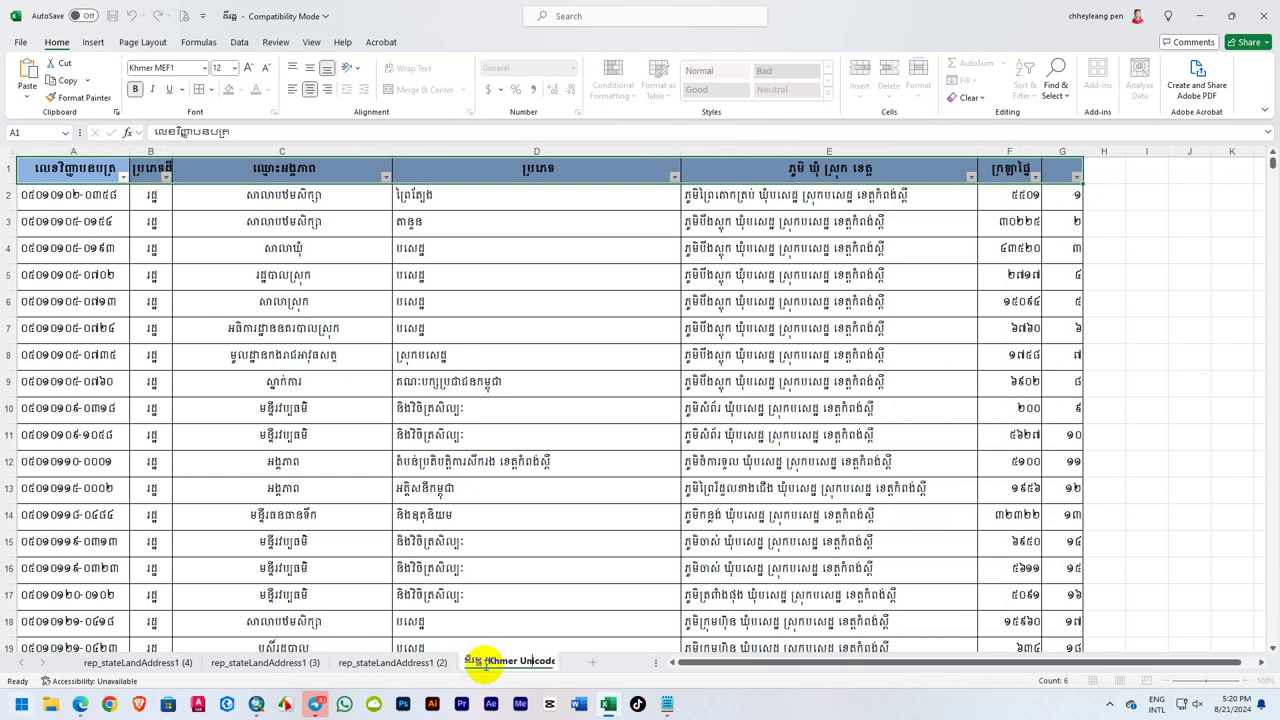
key("Return")
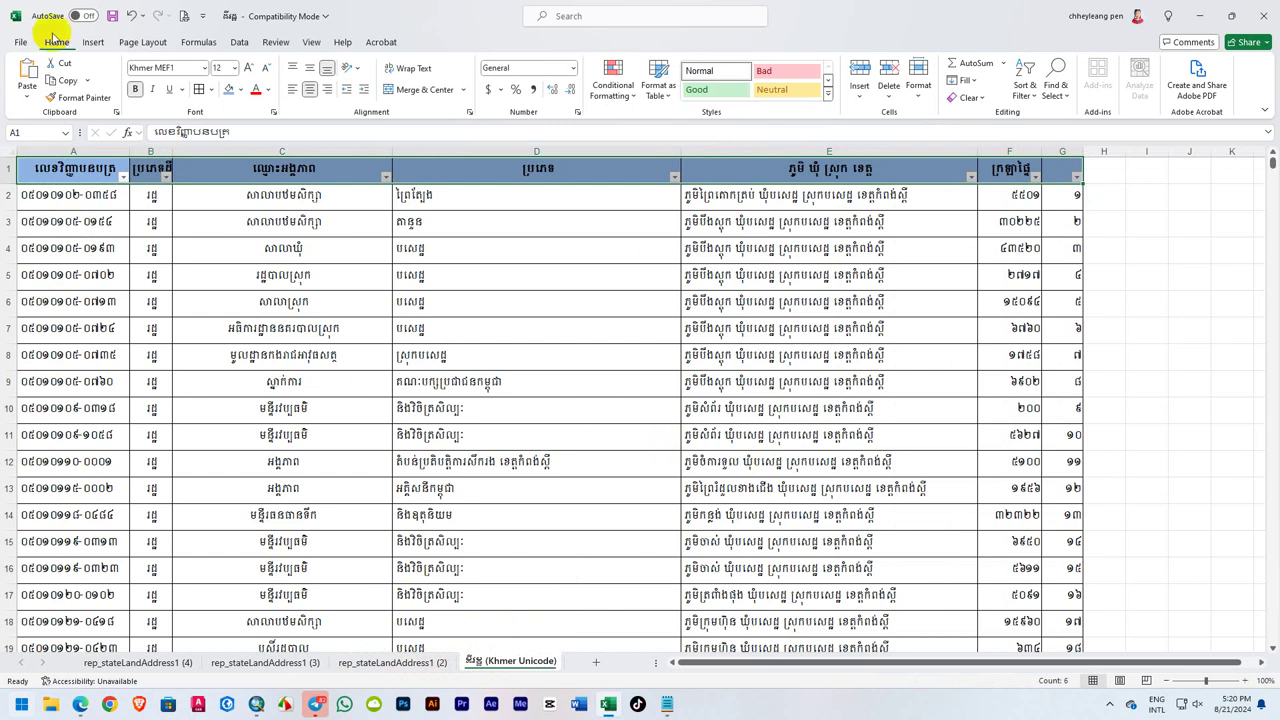
left_click(111, 16)
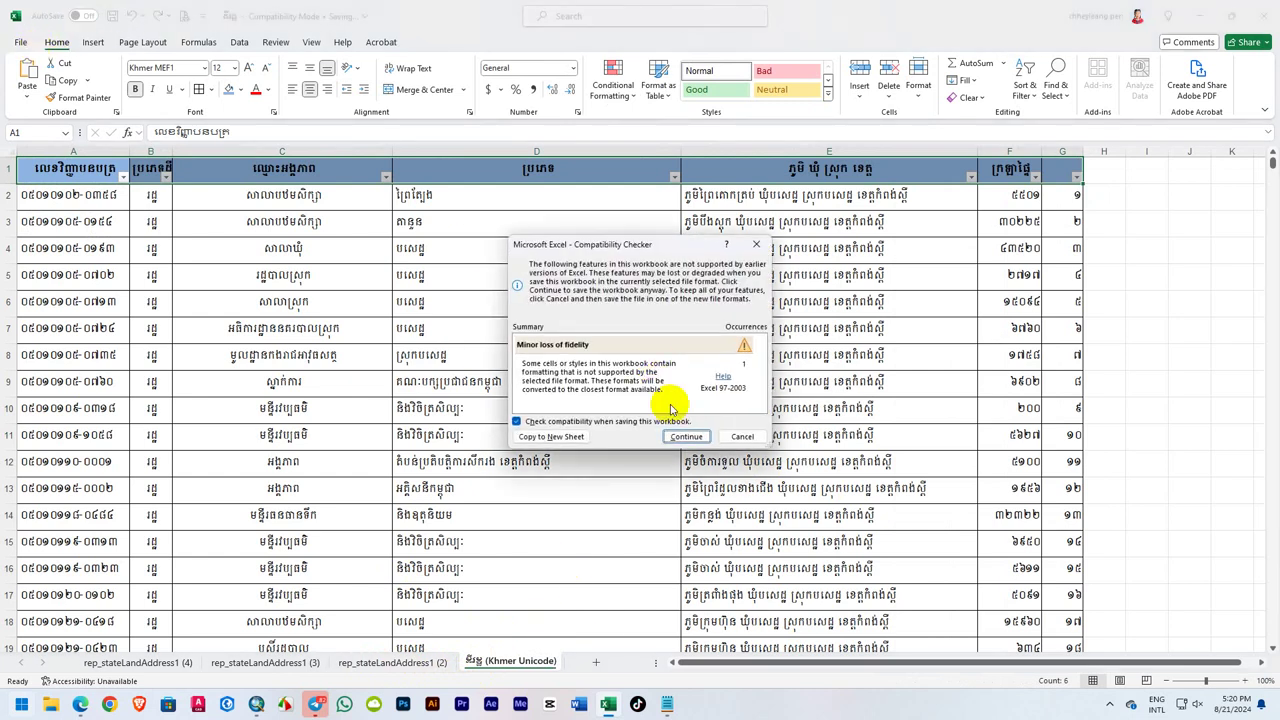
left_click(686, 437)
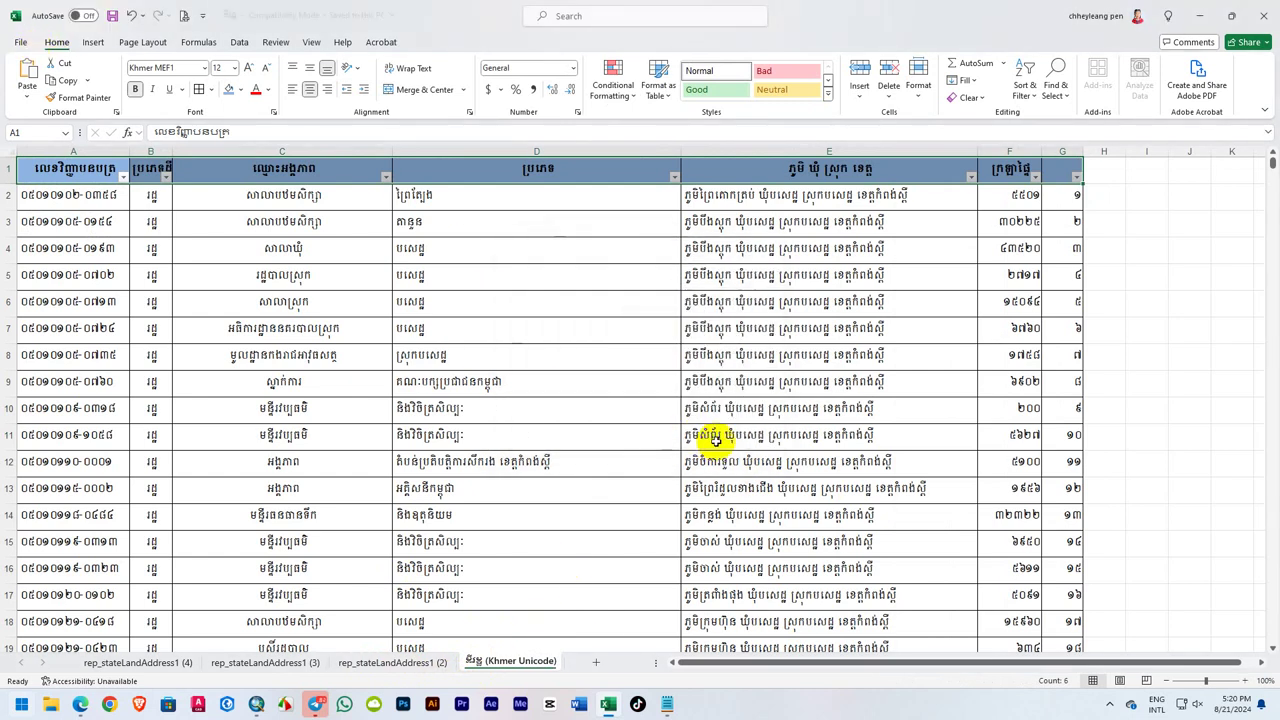
Start saving a copy of the workbook and create a folder named ដីរដ្ឋ for it on the Master (D:) drive.
left_click(18, 41)
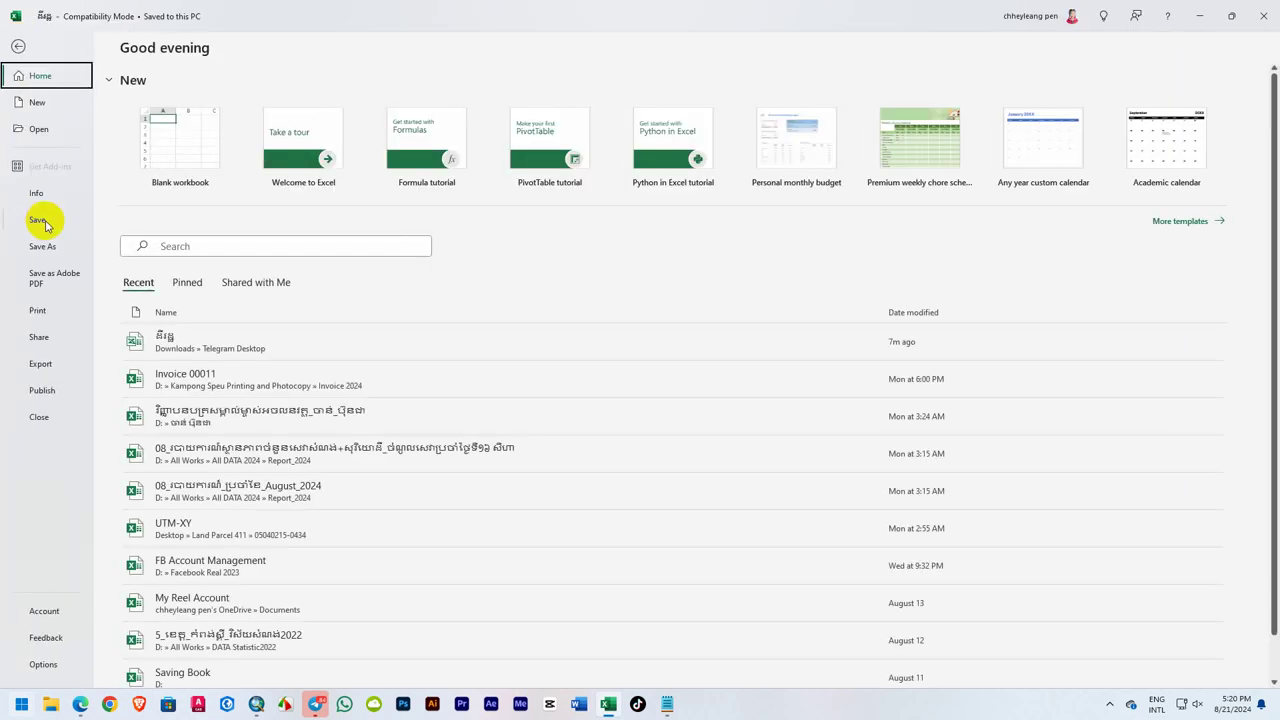
left_click(53, 249)
left_click(209, 348)
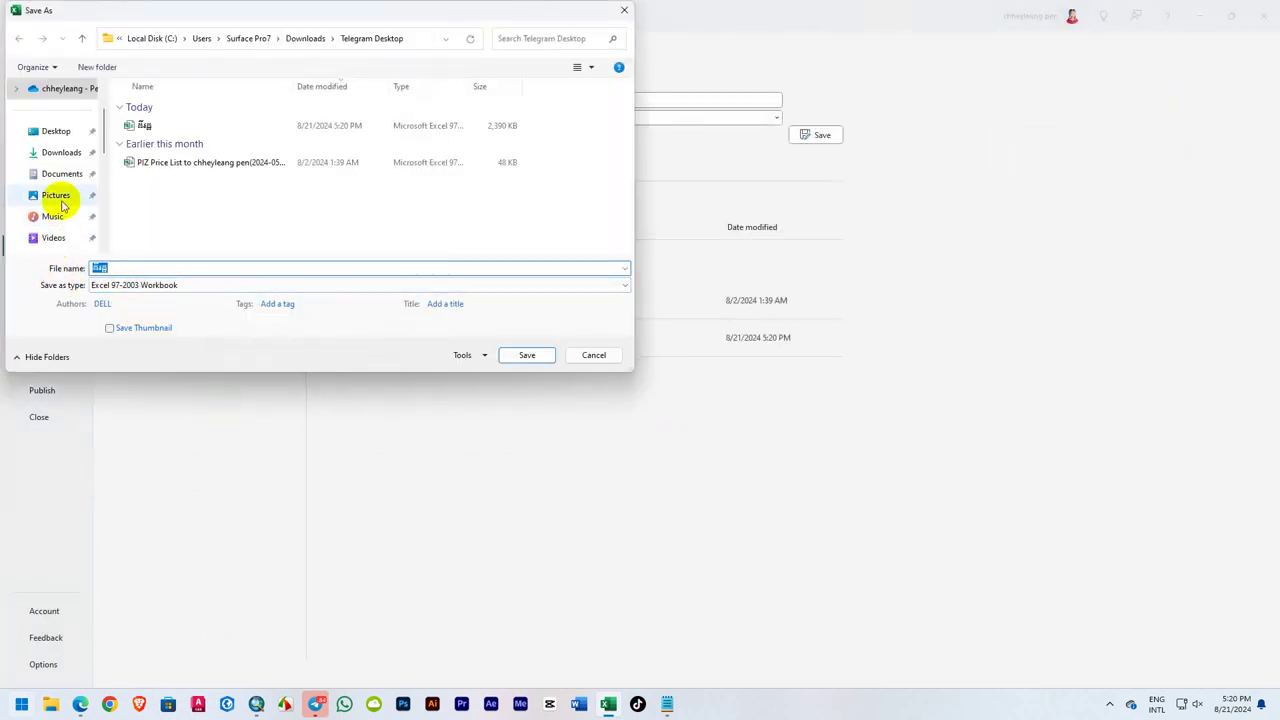
scroll(57, 200, "down", 5)
scroll(58, 220, "up", 3)
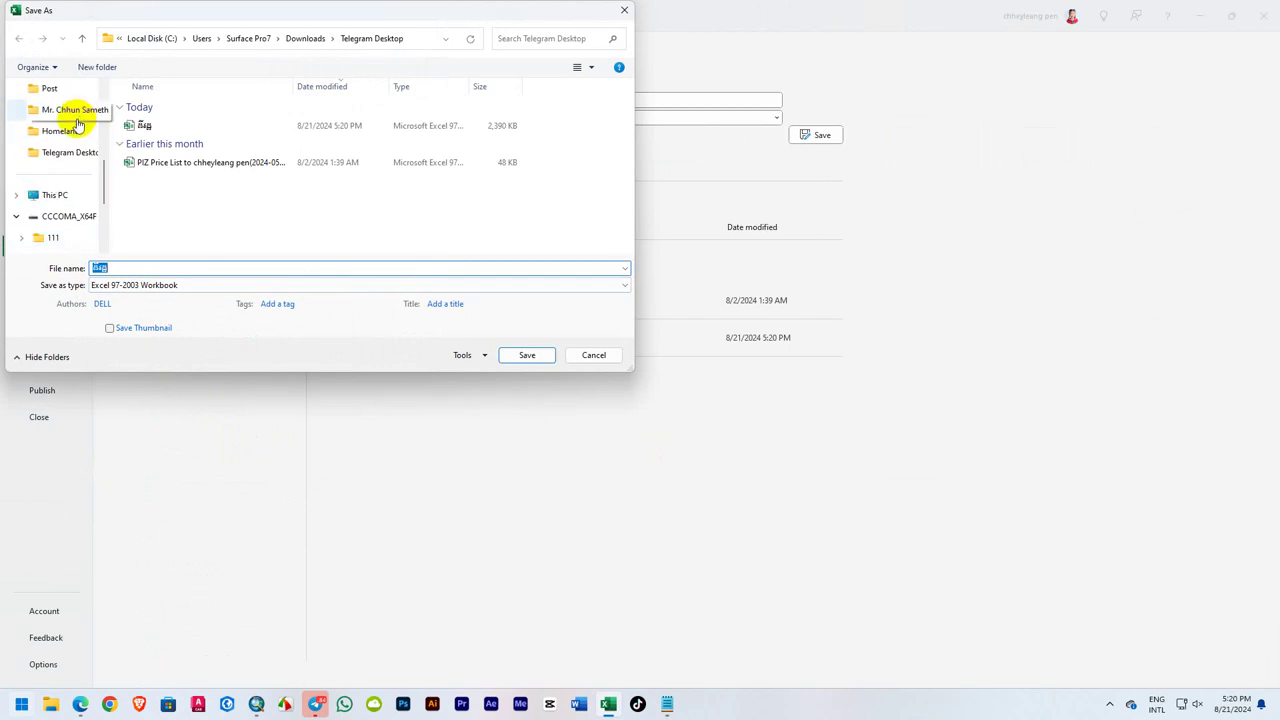
left_click(72, 196)
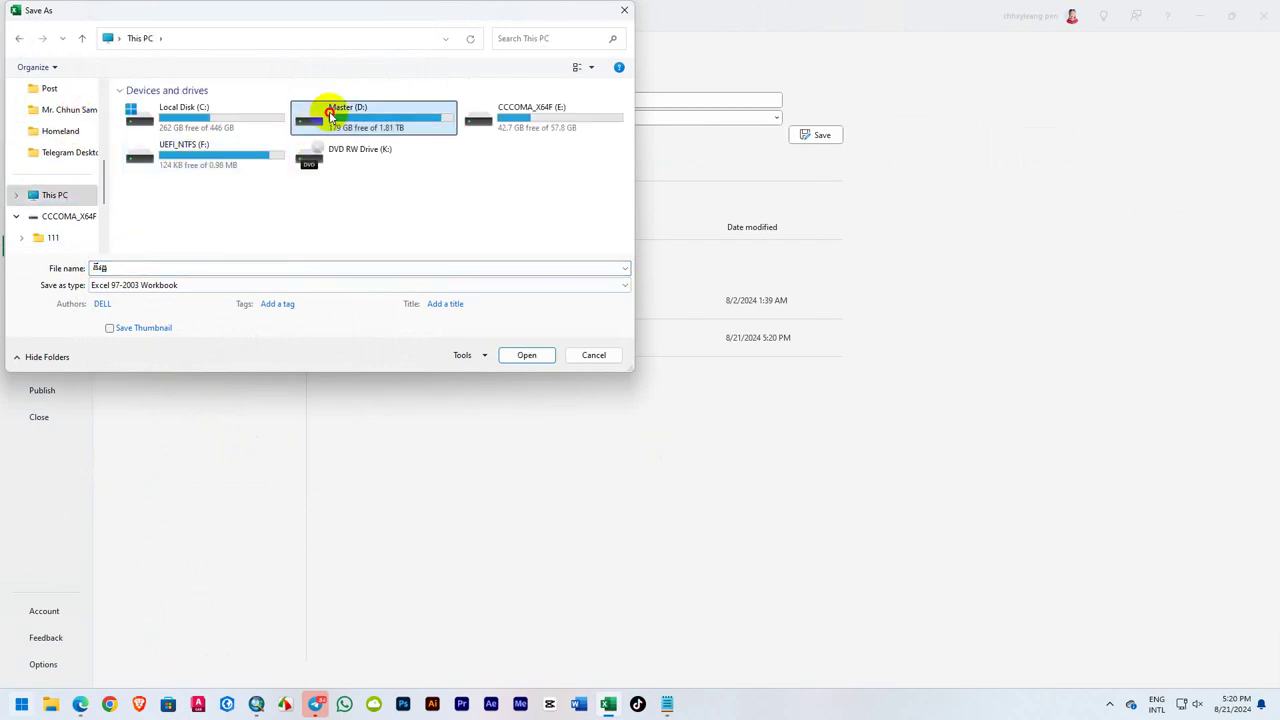
double_click(325, 110)
double_click(483, 9)
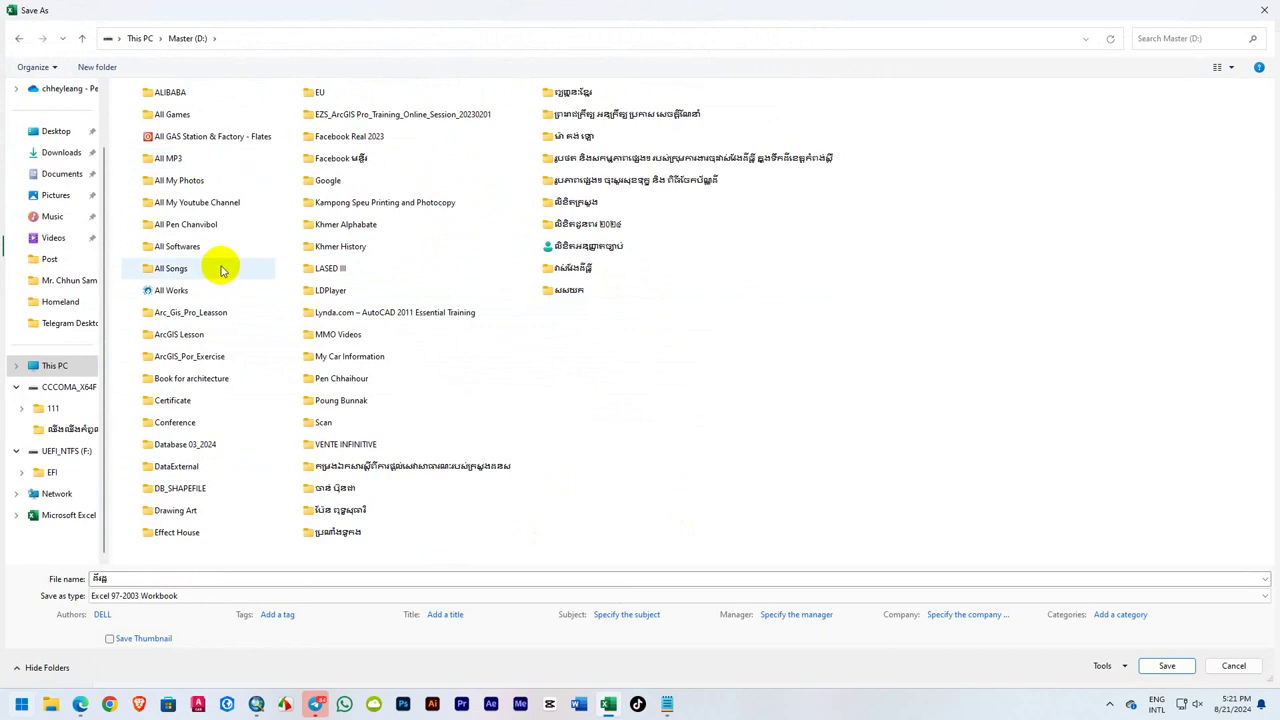
left_click(110, 67)
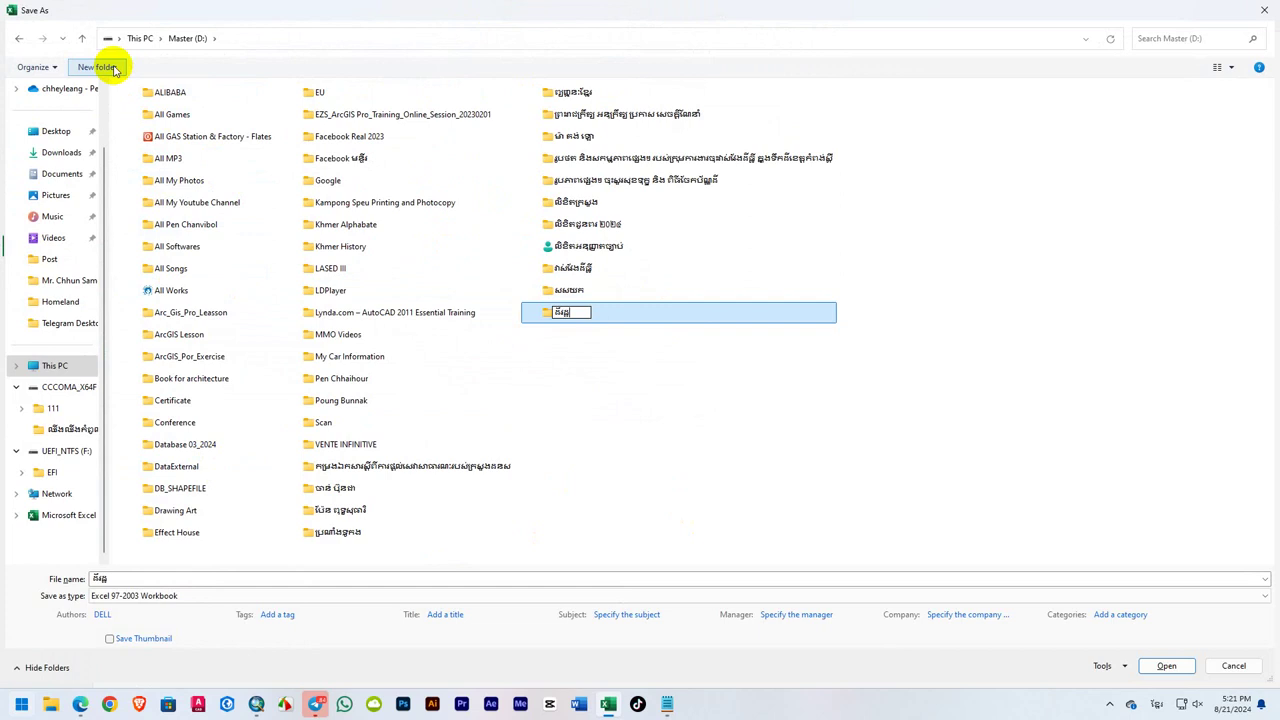
key("Return")
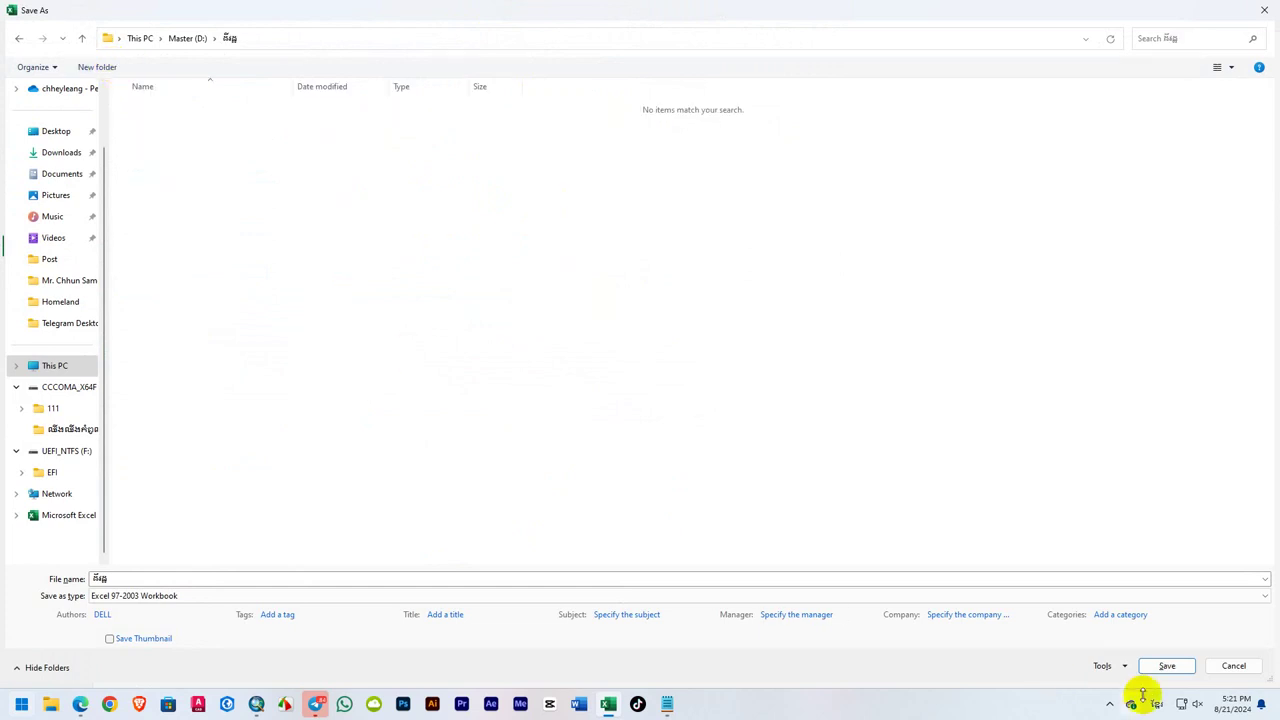
Save the copy as ដីរដ្ឋ in Excel 97-2003 Workbook format, accepting the compatibility issues, and close the workbook.
left_click(1166, 665)
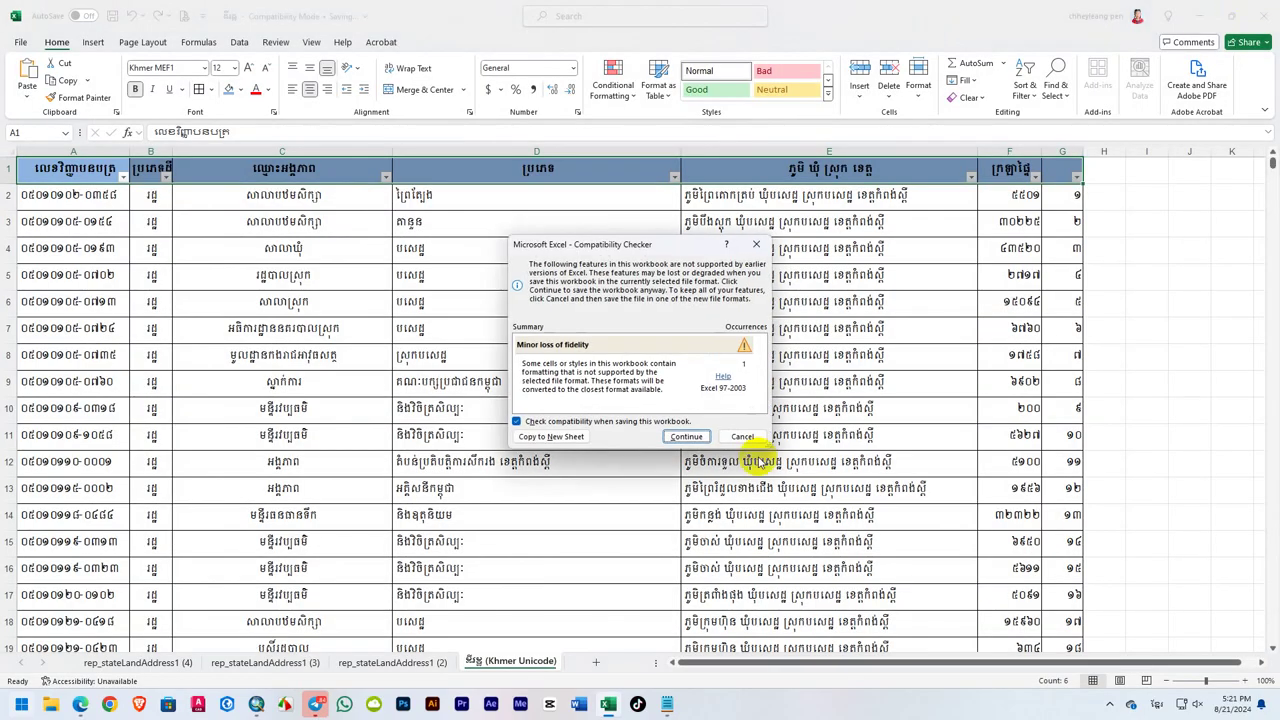
left_click(686, 436)
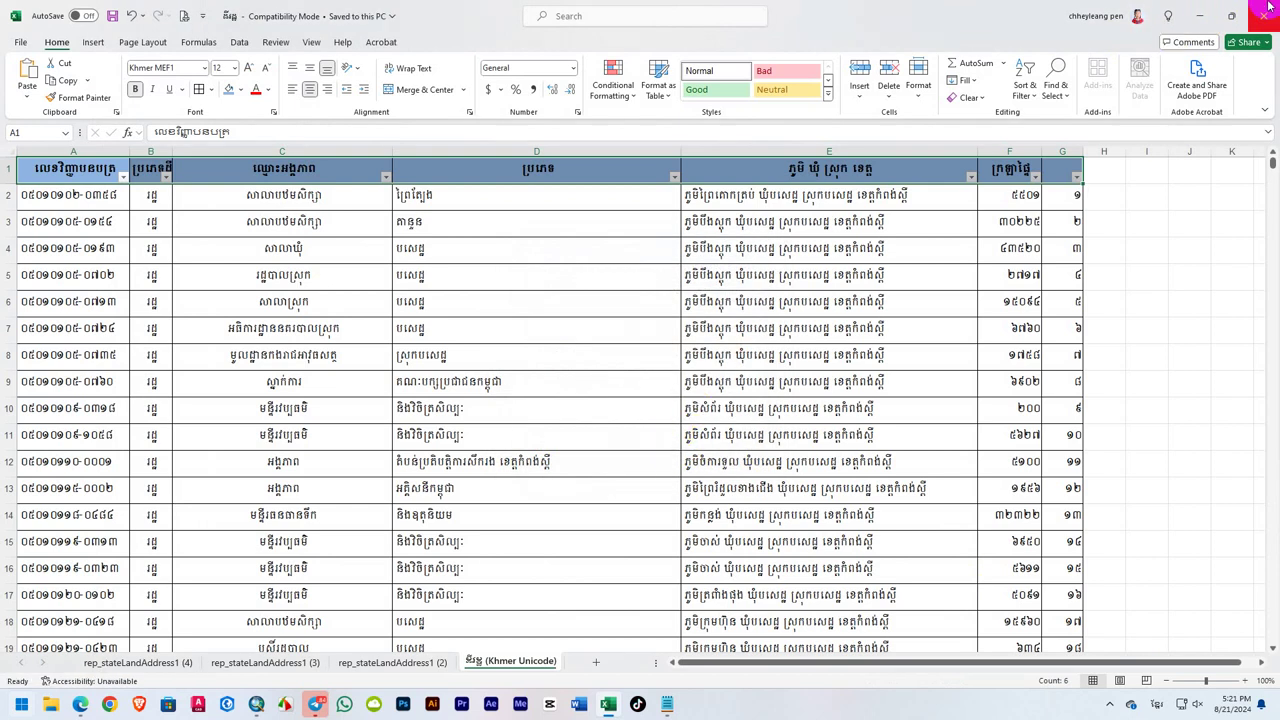
left_click(1268, 14)
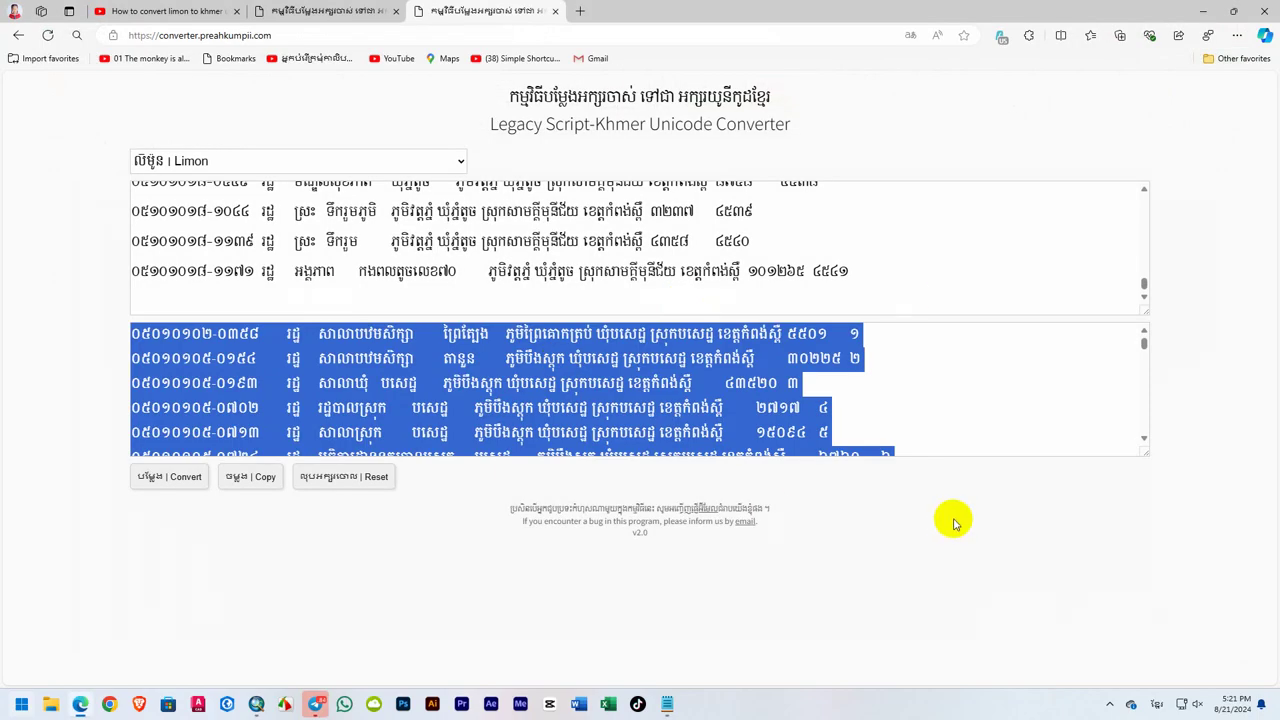
left_click(1110, 704)
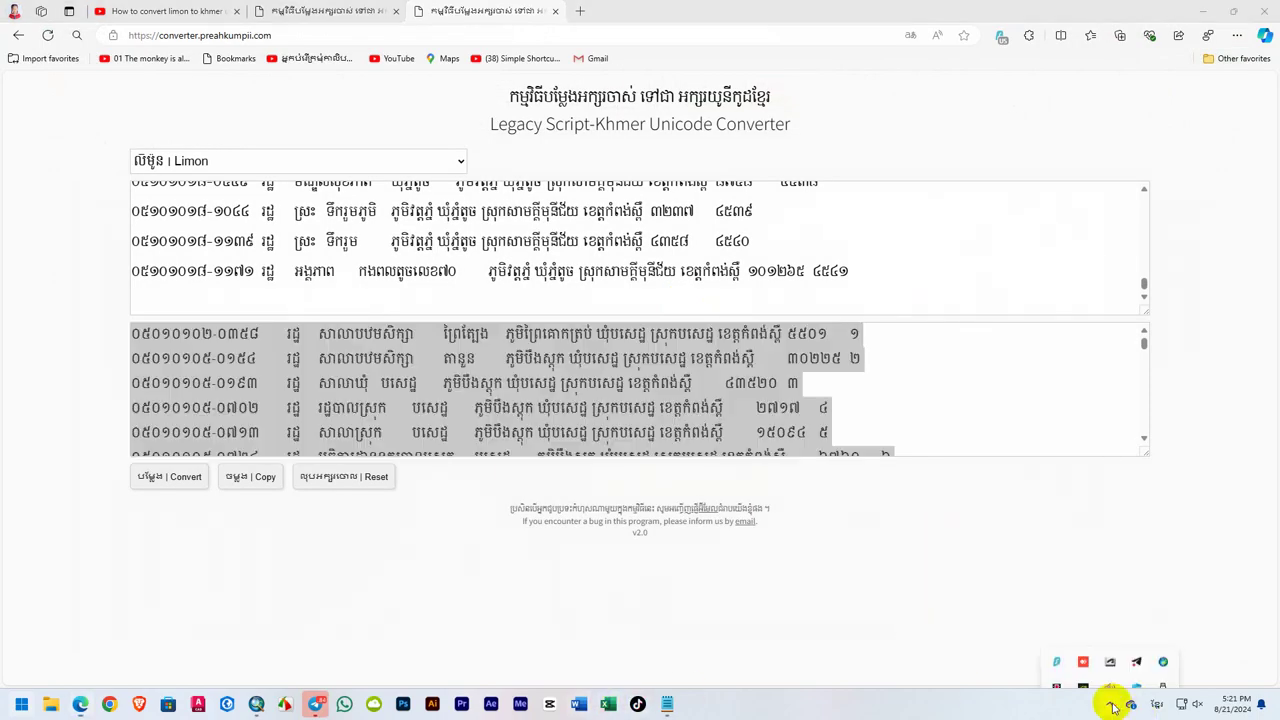